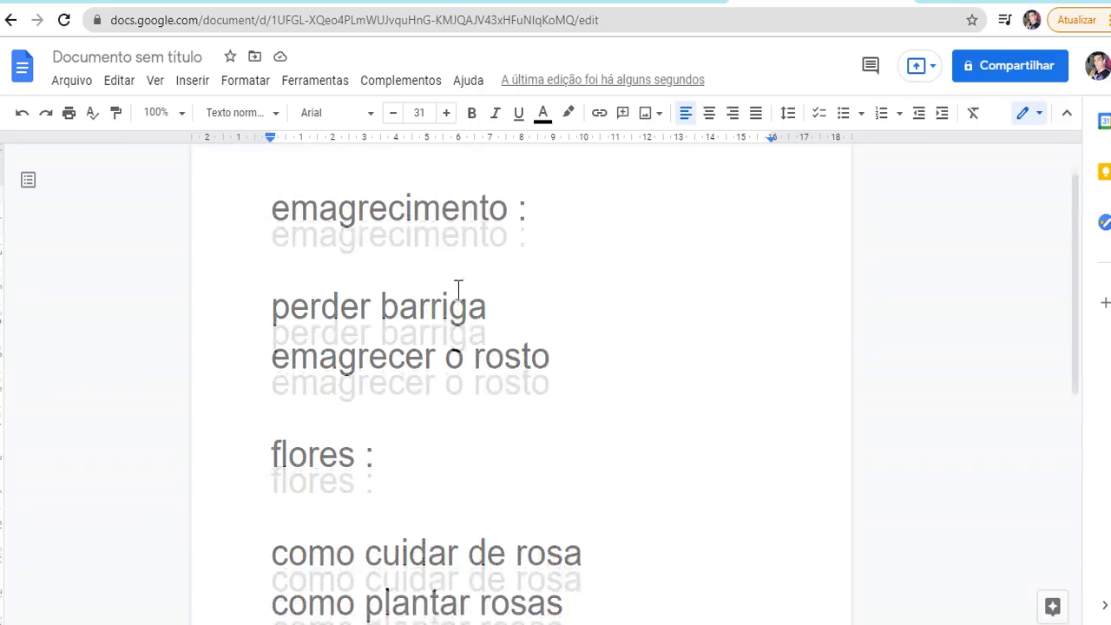
Review the topic ideas listed under emagrecimento, flores and animais in the document.
{"action": "left_click_drag", "start_coordinate": [465, 326], "coordinate": [490, 328]}
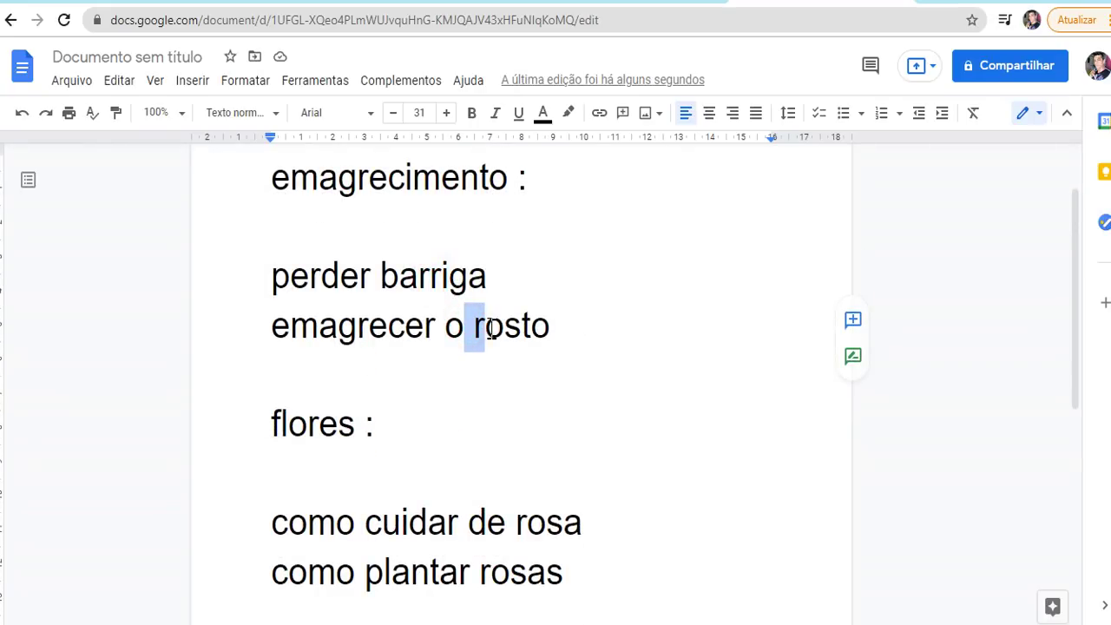
{"action": "left_click", "coordinate": [528, 326]}
{"action": "left_click", "coordinate": [576, 326]}
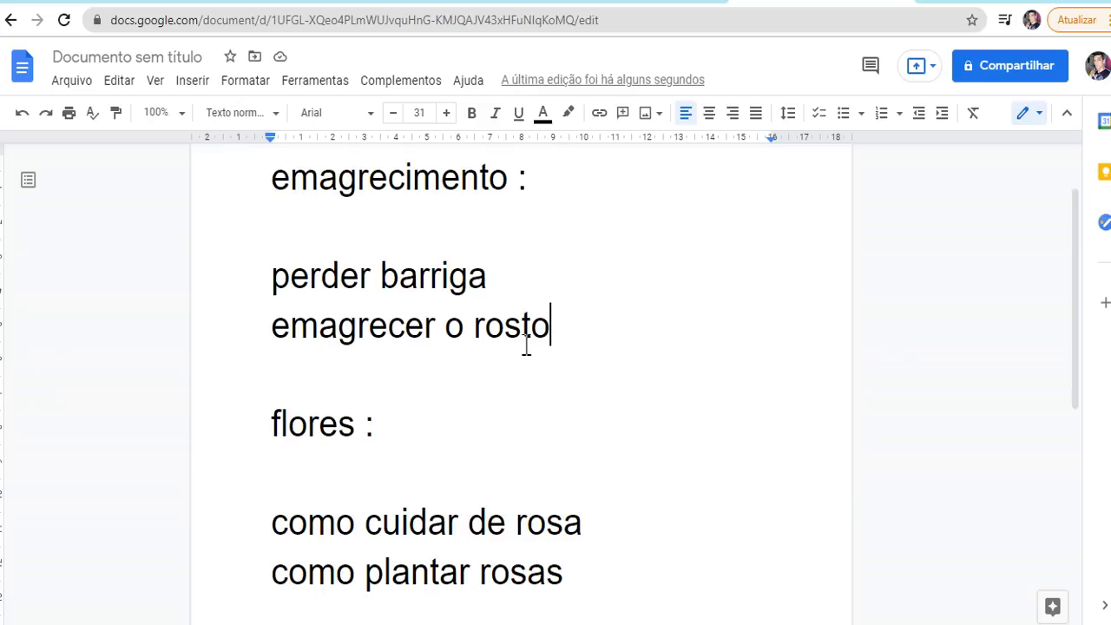
{"action": "scroll", "coordinate": [530, 345], "scroll_direction": "up", "scroll_amount": 1}
{"action": "scroll", "coordinate": [452, 304], "scroll_direction": "down", "scroll_amount": 2}
{"action": "left_click_drag", "start_coordinate": [396, 184], "coordinate": [441, 185]}
{"action": "left_click_drag", "start_coordinate": [405, 233], "coordinate": [435, 234]}
{"action": "scroll", "coordinate": [446, 295], "scroll_direction": "down", "scroll_amount": 1}
{"action": "left_click_drag", "start_coordinate": [429, 347], "coordinate": [458, 347]}
{"action": "left_click_drag", "start_coordinate": [439, 391], "coordinate": [504, 404]}
{"action": "scroll", "coordinate": [468, 390], "scroll_direction": "down", "scroll_amount": 2}
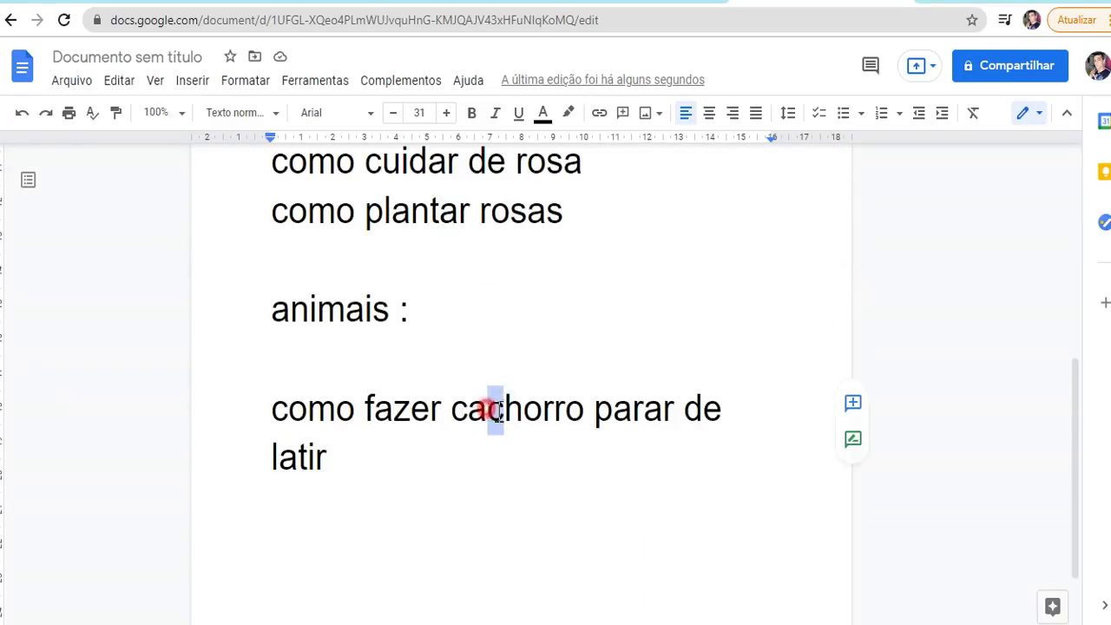
{"action": "scroll", "coordinate": [503, 402], "scroll_direction": "up", "scroll_amount": 5}
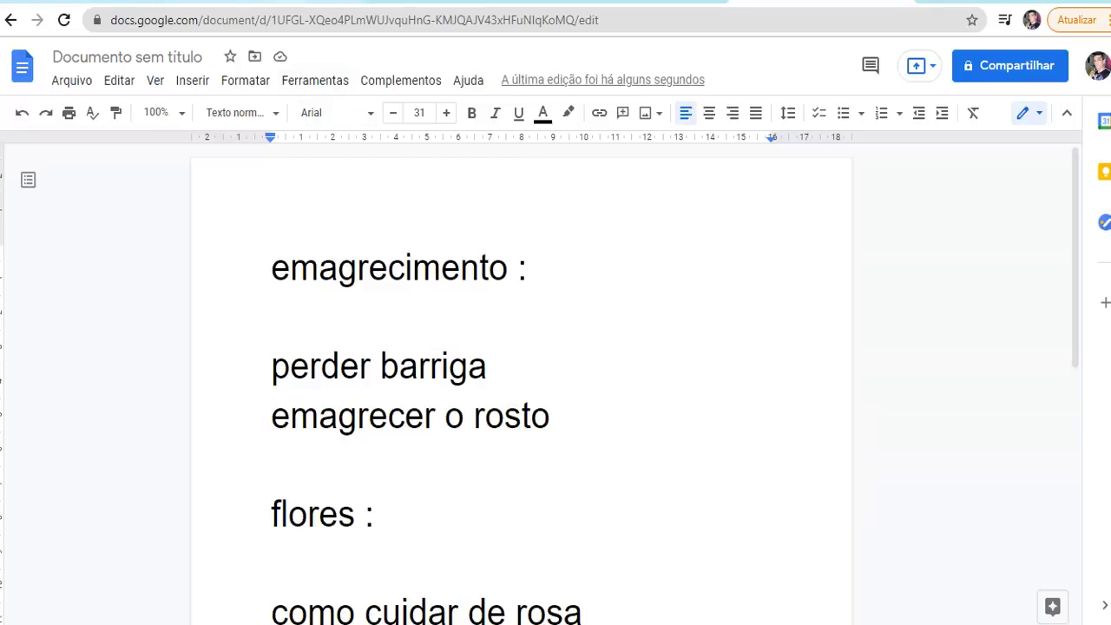
Switch to Ubersuggest and look up the keyword "como perder barriga" for Português / Brasil.
{"action": "left_click", "coordinate": [455, 3]}
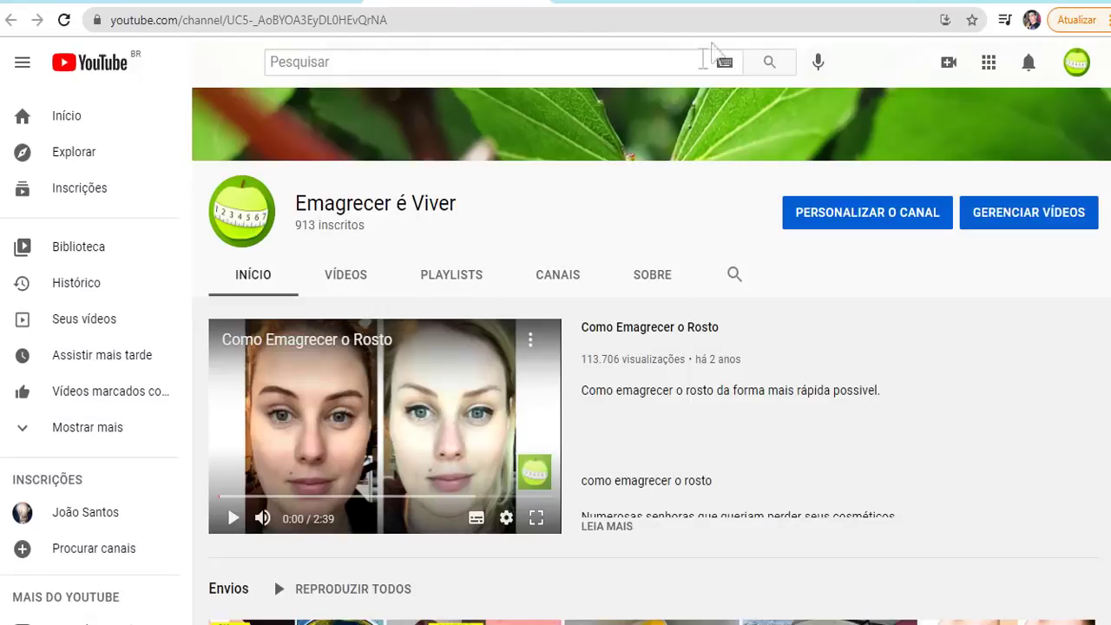
{"action": "left_click", "coordinate": [781, 5]}
{"action": "left_click", "coordinate": [640, 4]}
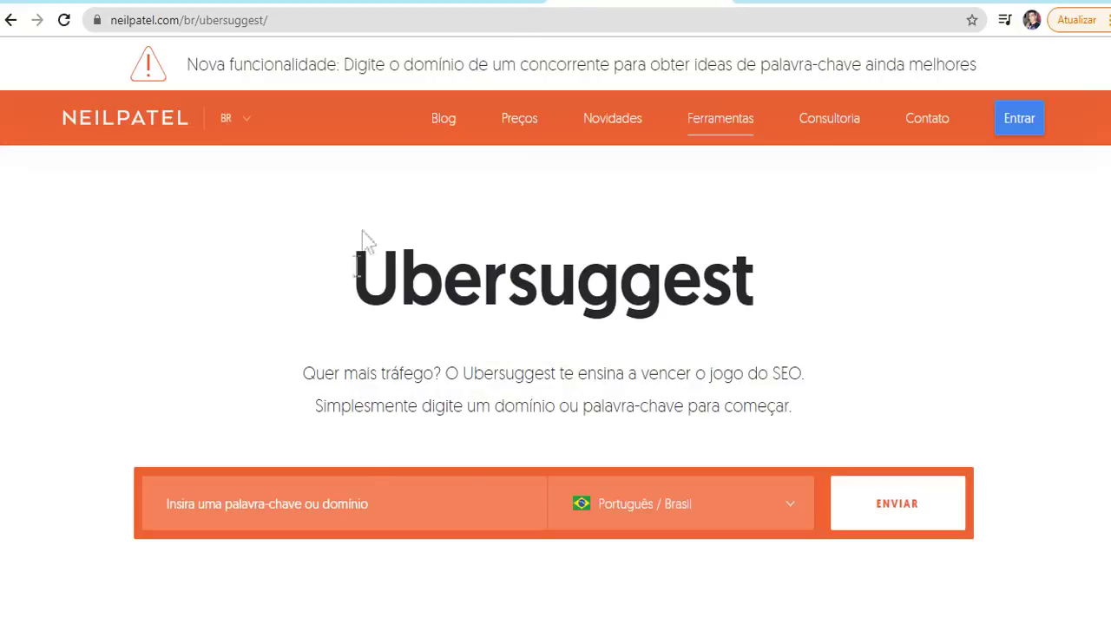
{"action": "left_click", "coordinate": [375, 494]}
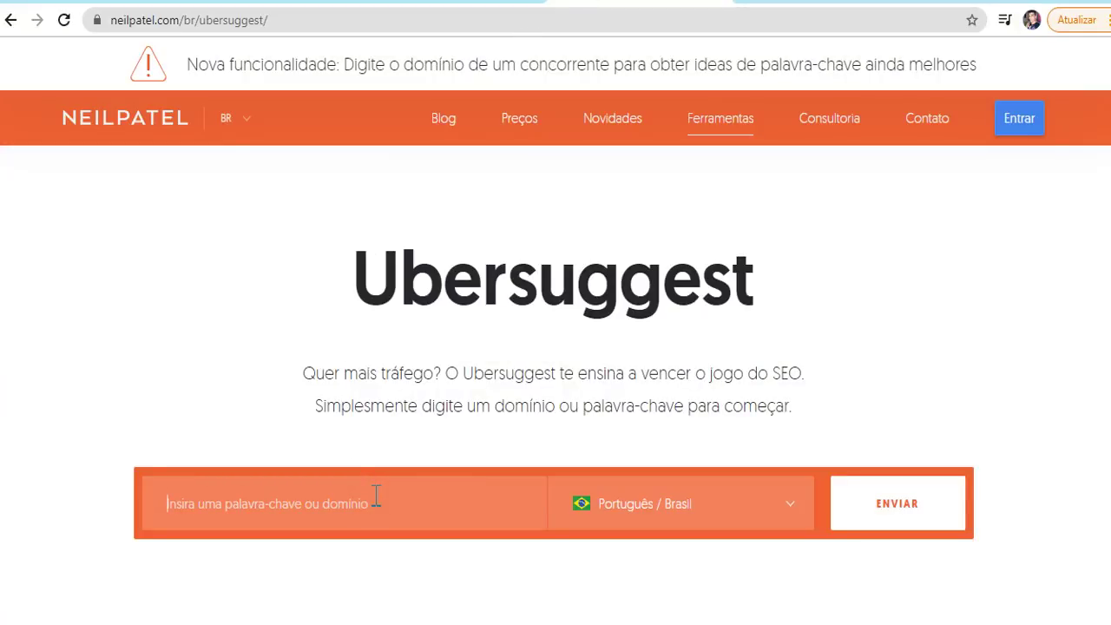
{"action": "type", "text": "co"}
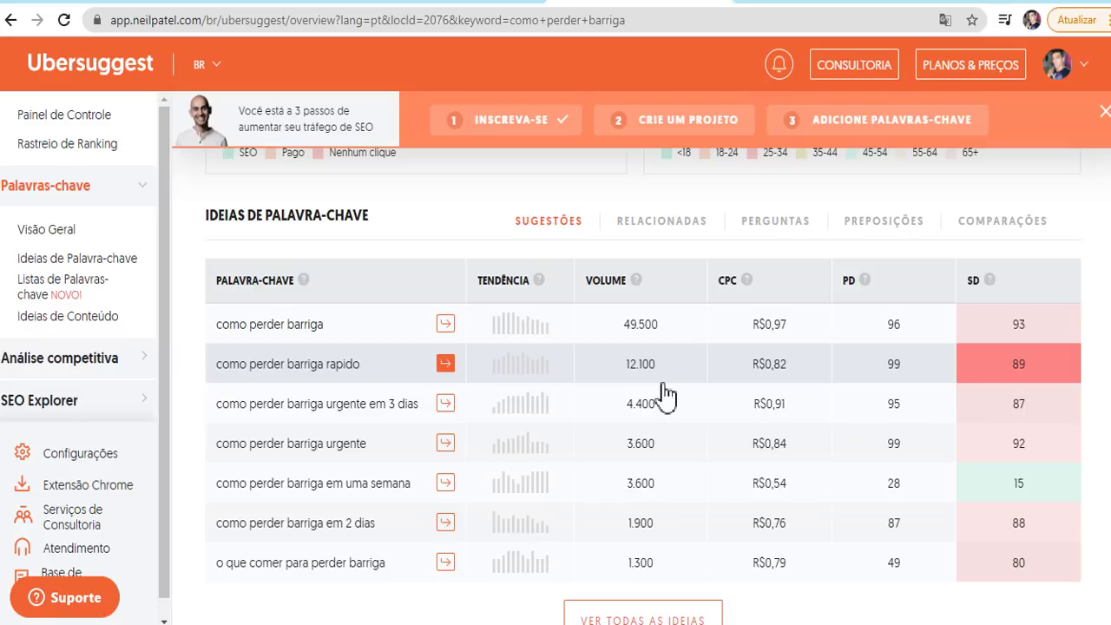
Switch back to the Google Docs document and check the two topics listed under emagrecimento.
{"action": "left_click", "coordinate": [824, 2]}
{"action": "scroll", "coordinate": [478, 270], "scroll_direction": "down", "scroll_amount": 2}
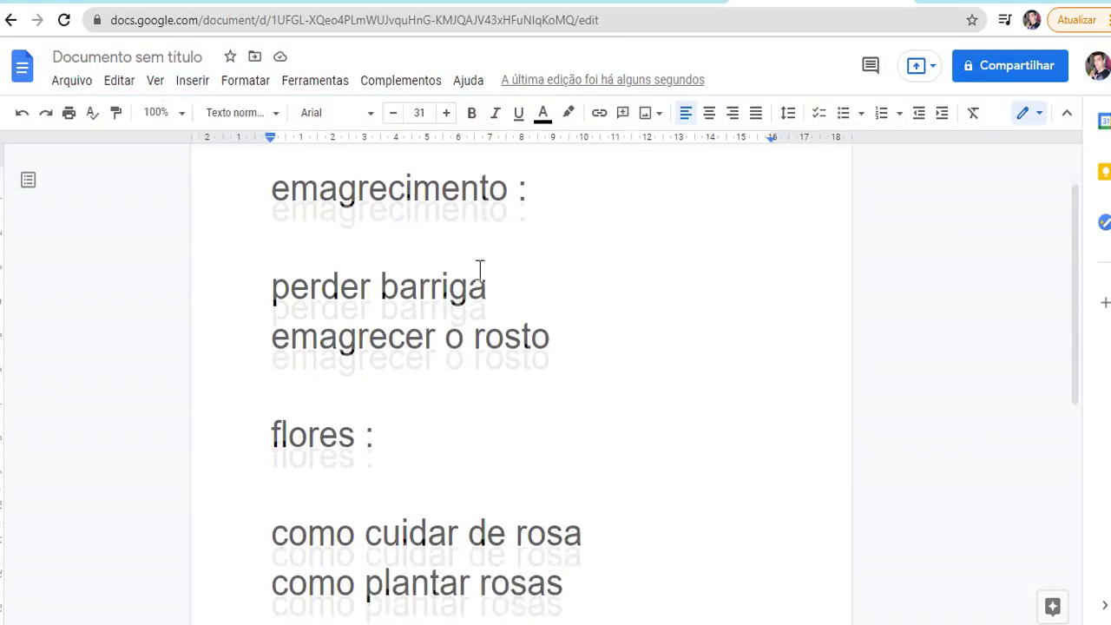
{"action": "scroll", "coordinate": [476, 263], "scroll_direction": "up", "scroll_amount": 1}
{"action": "left_click_drag", "start_coordinate": [415, 276], "coordinate": [438, 276]}
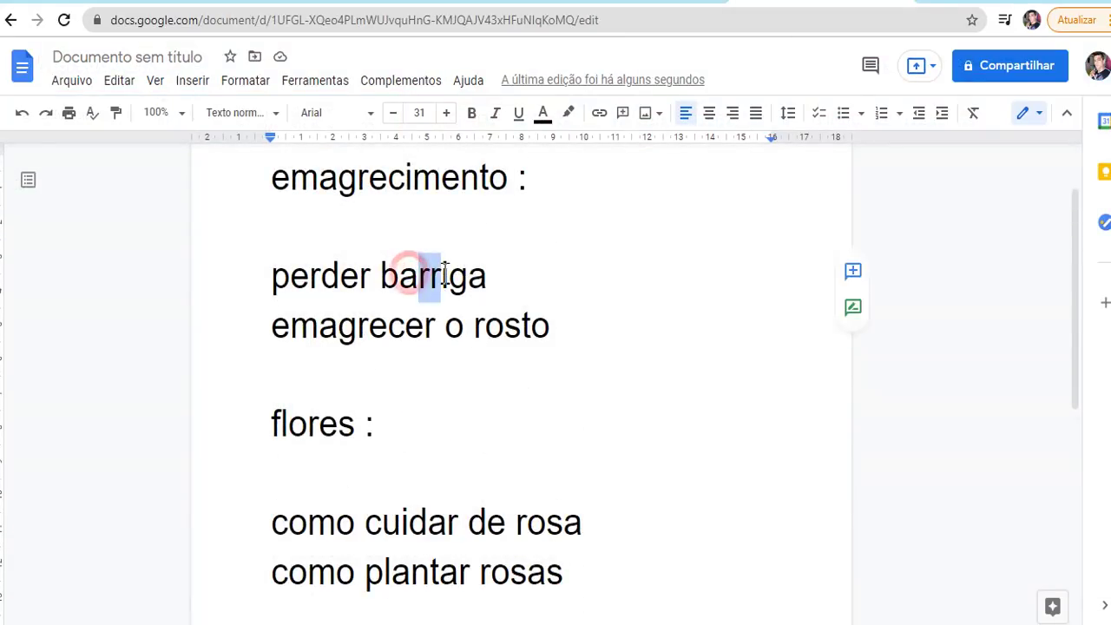
{"action": "left_click_drag", "start_coordinate": [434, 326], "coordinate": [473, 325]}
{"action": "left_click", "coordinate": [531, 330]}
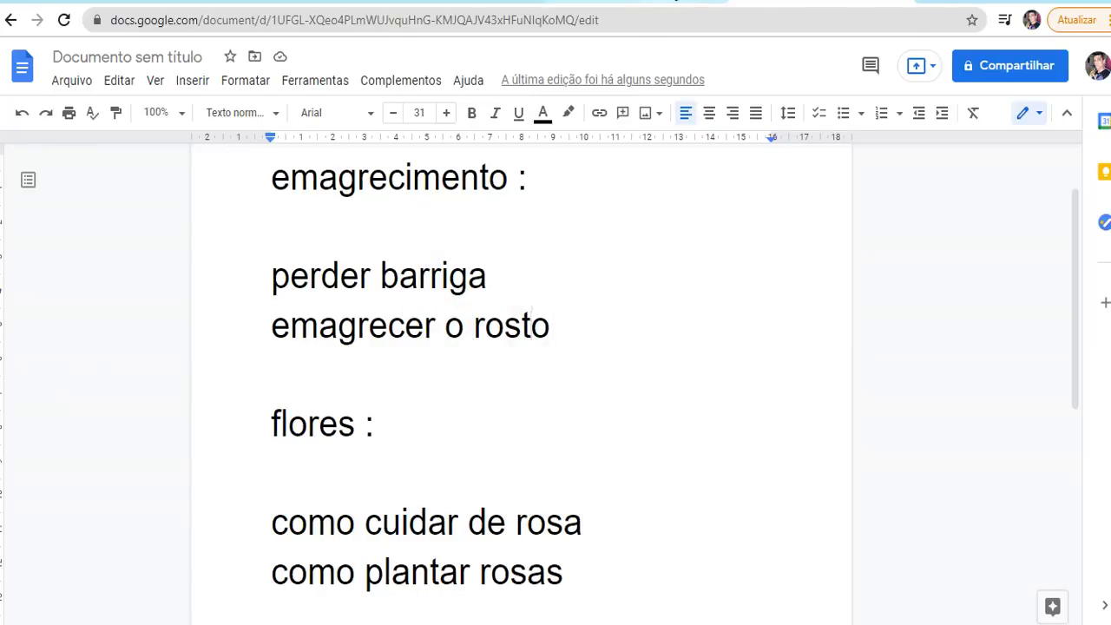
In Ubersuggest, open the keyword ideas for "como perder barriga" and copy the keyword "como perder barriga urgente em 3 dias".
{"action": "left_click", "coordinate": [638, 3]}
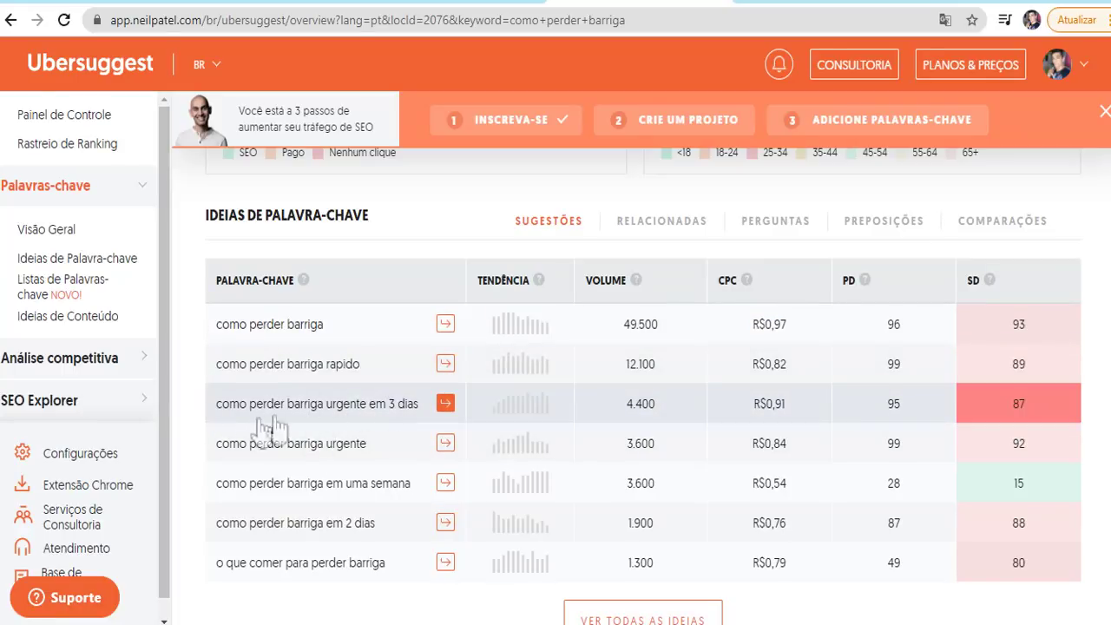
{"action": "left_click_drag", "start_coordinate": [215, 404], "coordinate": [417, 409]}
{"action": "right_click", "coordinate": [405, 404]}
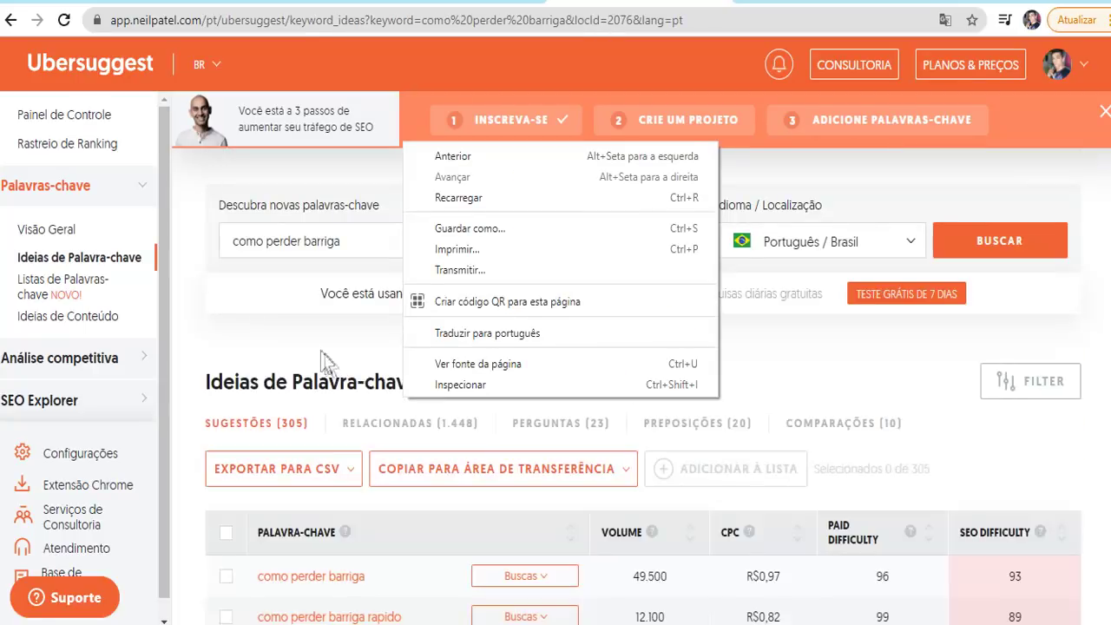
{"action": "left_click", "coordinate": [321, 357]}
{"action": "scroll", "coordinate": [315, 352], "scroll_direction": "down", "scroll_amount": 3}
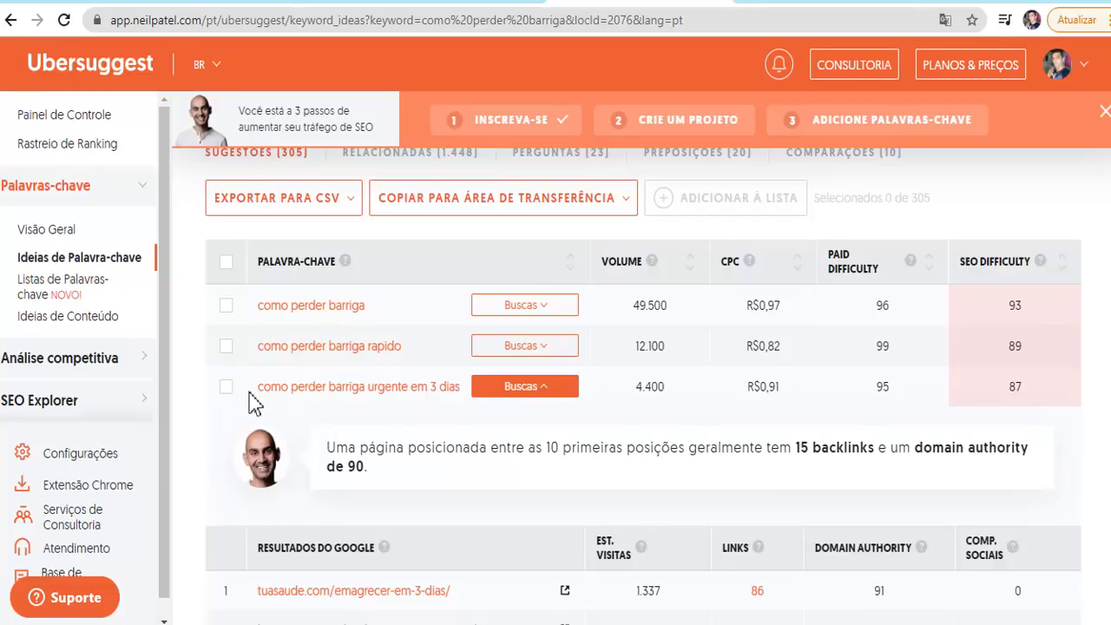
{"action": "left_click_drag", "start_coordinate": [255, 394], "coordinate": [436, 403]}
{"action": "right_click", "coordinate": [434, 395]}
{"action": "left_click", "coordinate": [464, 402]}
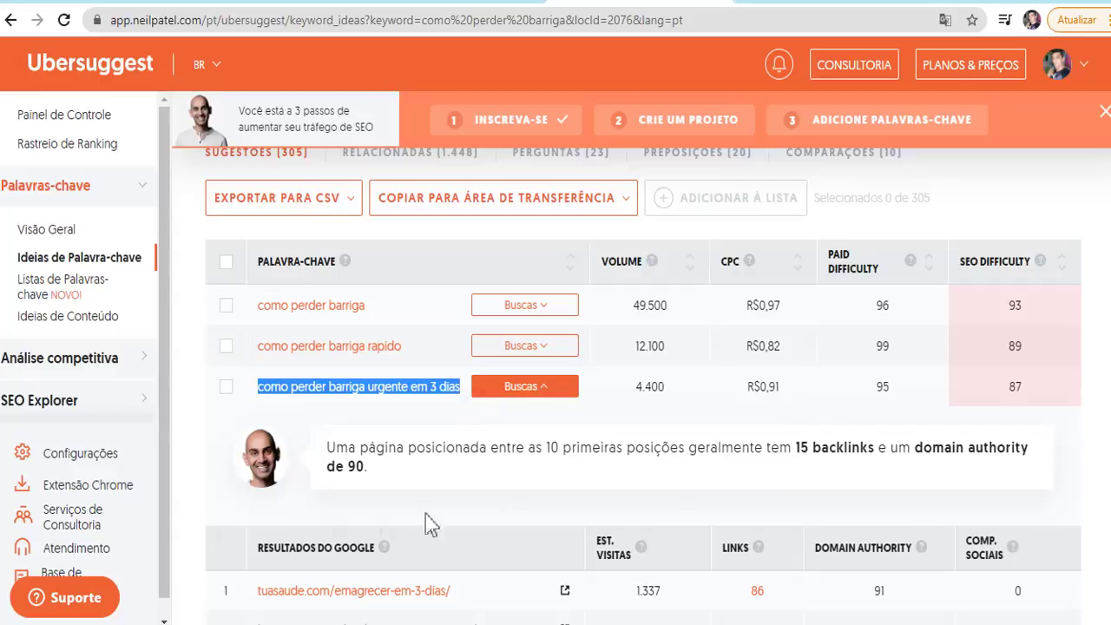
In the document, add "principal : como perder barriga urgente em 3 dias" under emagrecimento and remove one blank line below it.
{"action": "left_click", "coordinate": [833, 4]}
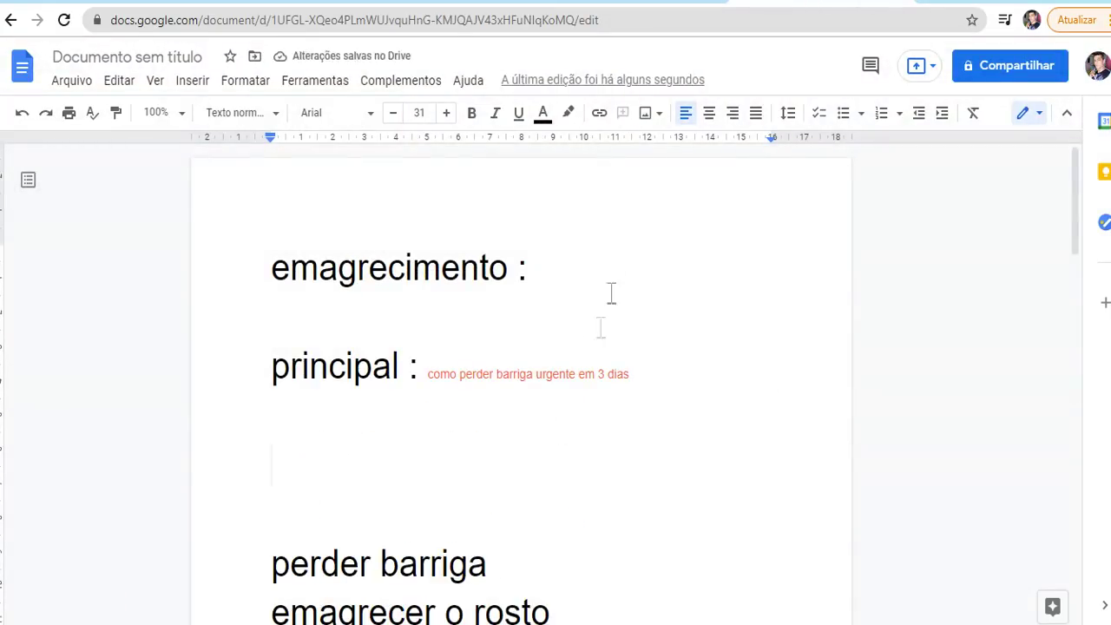
{"action": "left_click_drag", "start_coordinate": [421, 374], "coordinate": [500, 375]}
{"action": "left_click", "coordinate": [286, 518]}
{"action": "key", "text": "BackSpace"}
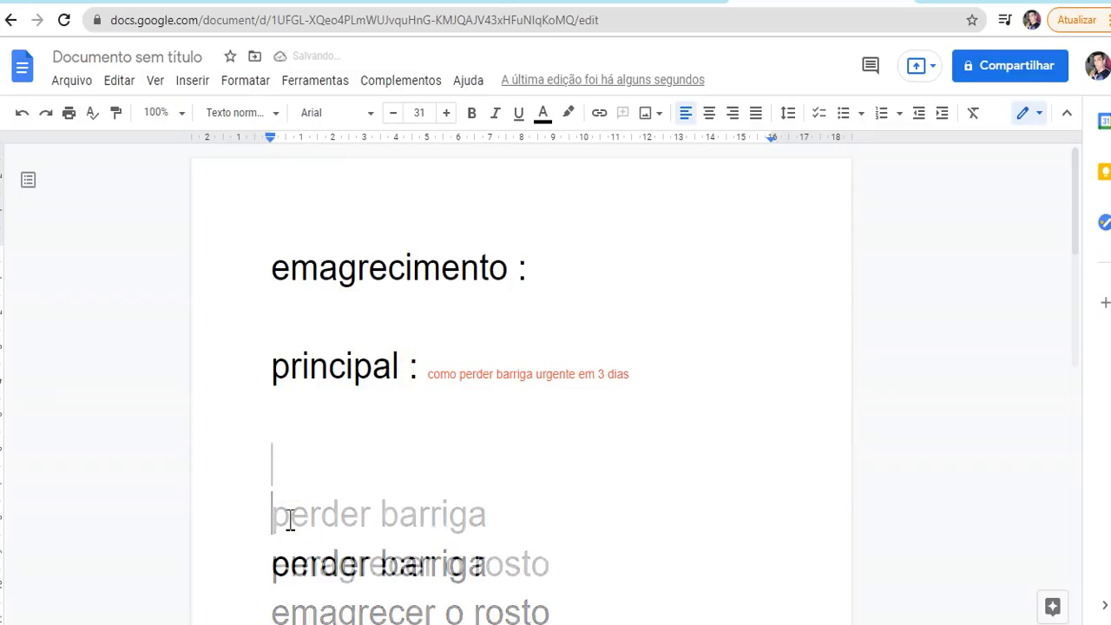
Review the two rose topics listed under flores in the document.
{"action": "scroll", "coordinate": [437, 457], "scroll_direction": "down", "scroll_amount": 4}
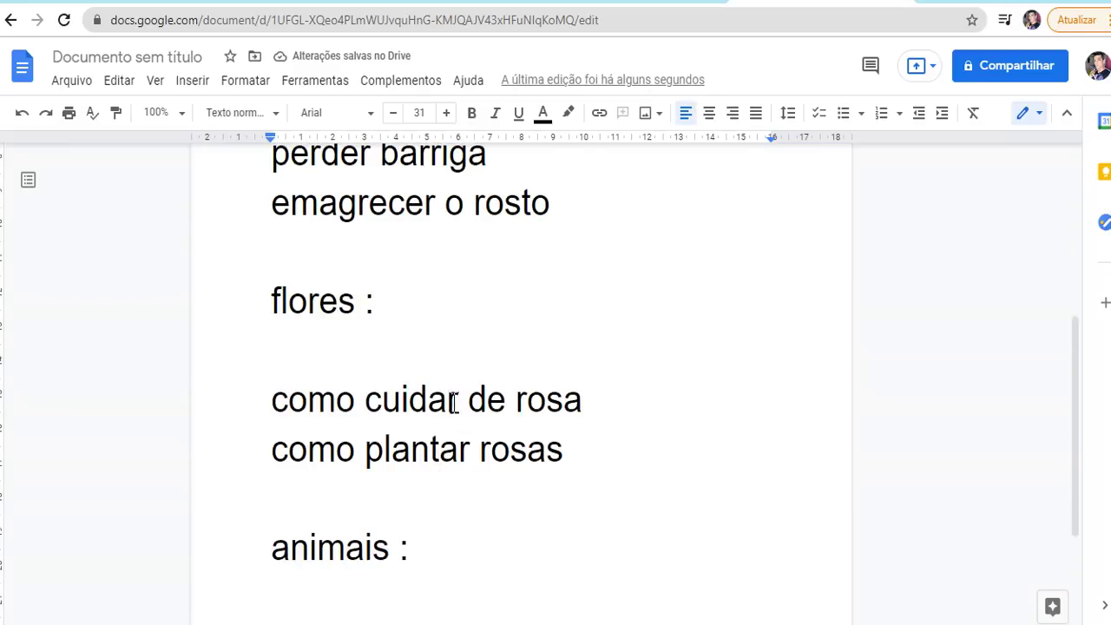
{"action": "left_click_drag", "start_coordinate": [452, 404], "coordinate": [525, 422]}
{"action": "left_click_drag", "start_coordinate": [469, 449], "coordinate": [528, 448]}
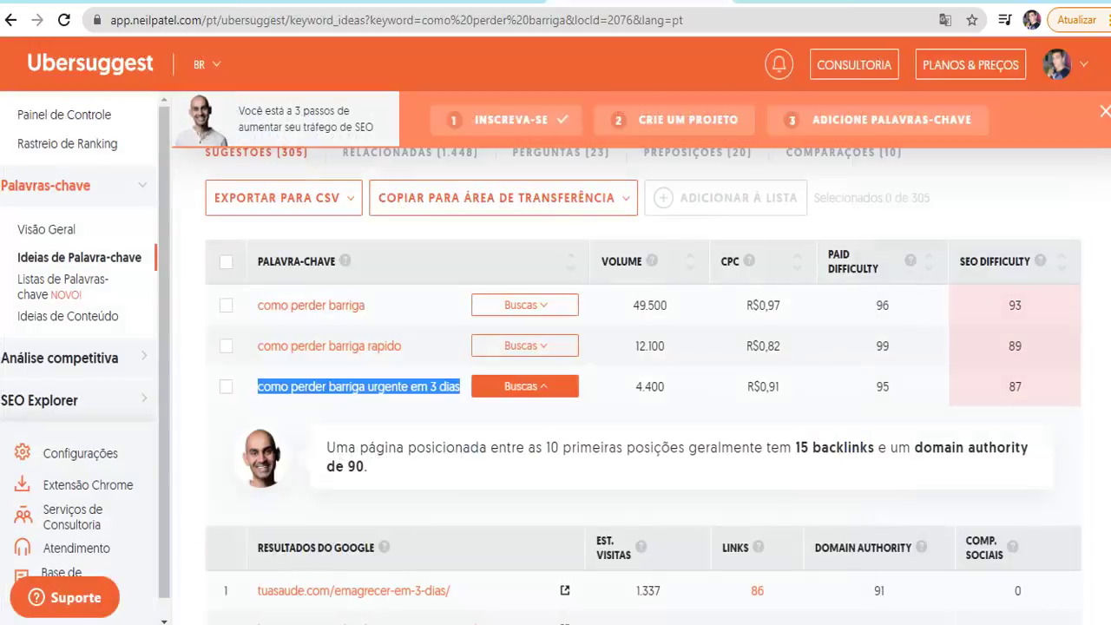
Switch to Ubersuggest and examine the metrics and Google results for "como perder barriga urgente em 3 dias".
{"action": "left_click", "coordinate": [637, 3]}
{"action": "scroll", "coordinate": [478, 301], "scroll_direction": "down", "scroll_amount": 1}
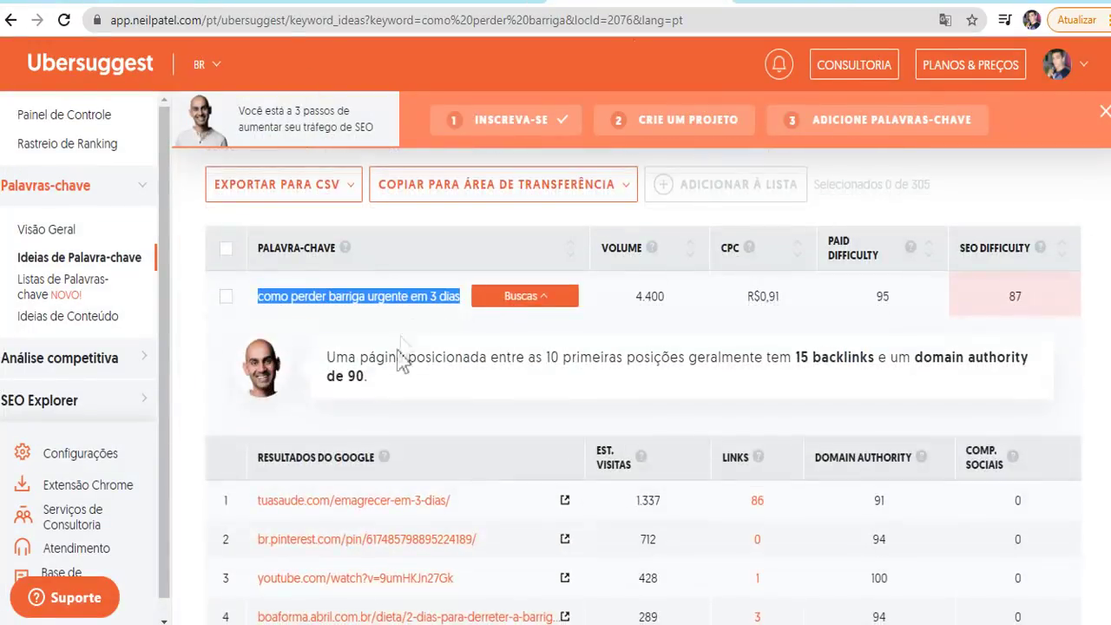
{"action": "scroll", "coordinate": [459, 397], "scroll_direction": "down", "scroll_amount": 2}
{"action": "scroll", "coordinate": [580, 379], "scroll_direction": "up", "scroll_amount": 3}
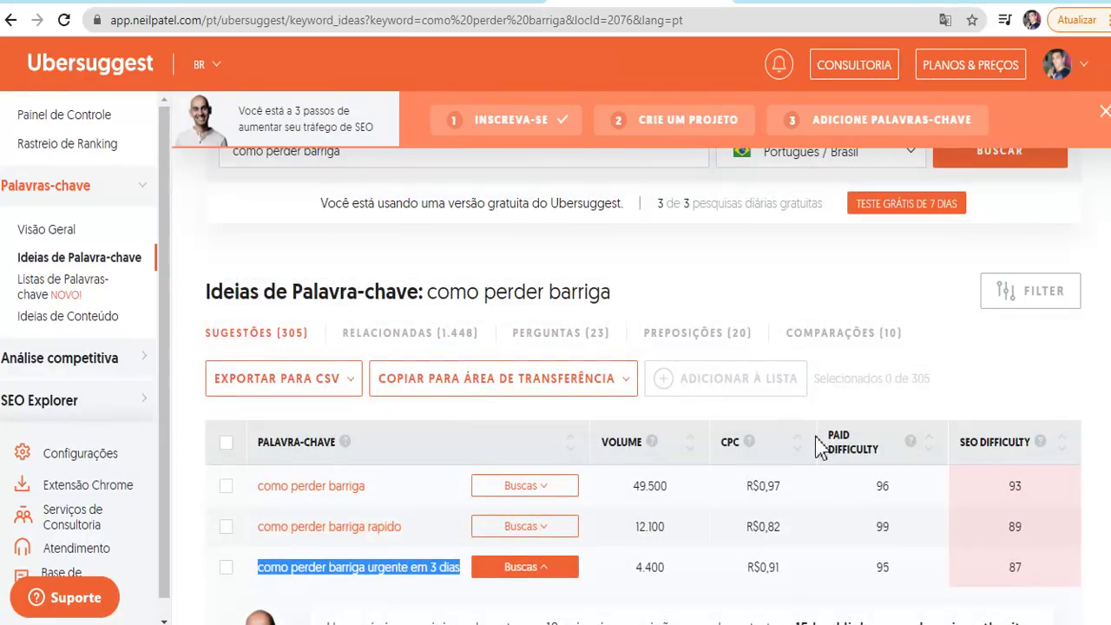
{"action": "scroll", "coordinate": [356, 486], "scroll_direction": "down", "scroll_amount": 2}
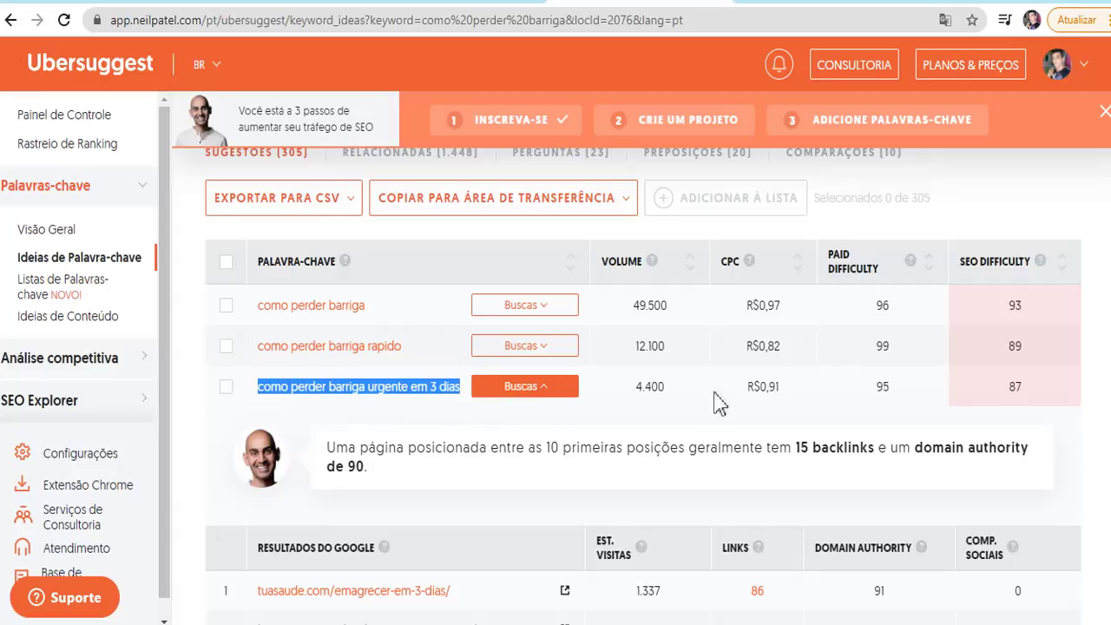
In the document, make the principal keyword bold at size 18.5 and list 1# shorts - correr, 2# Natação, 3# Bicicleta, and blank 4# and 5#.
{"action": "left_click", "coordinate": [825, 2]}
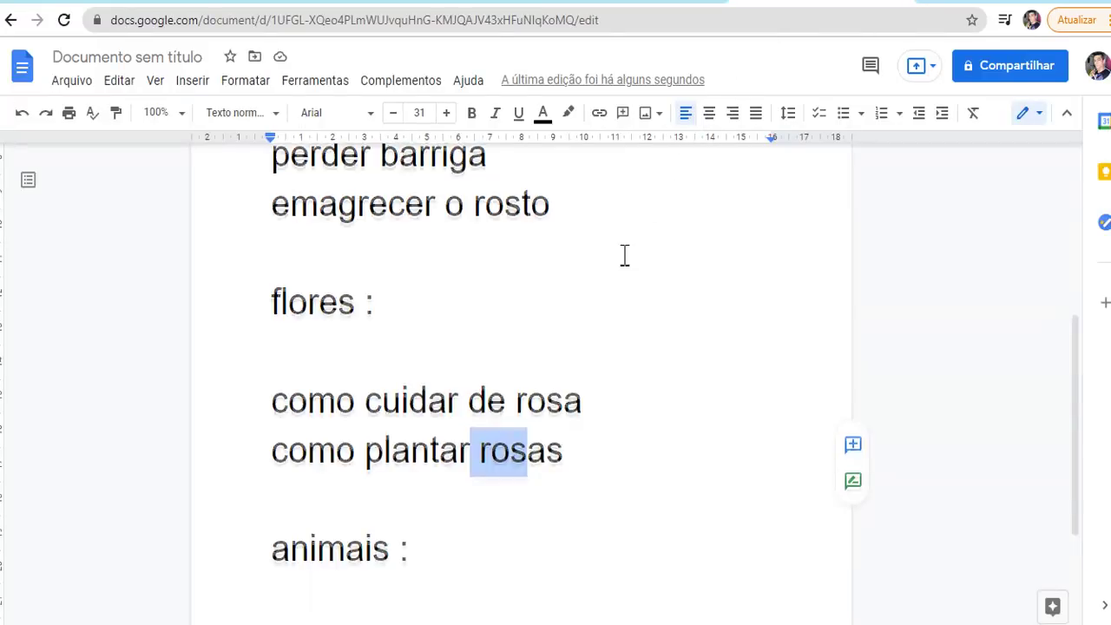
{"action": "scroll", "coordinate": [623, 255], "scroll_direction": "up", "scroll_amount": 3}
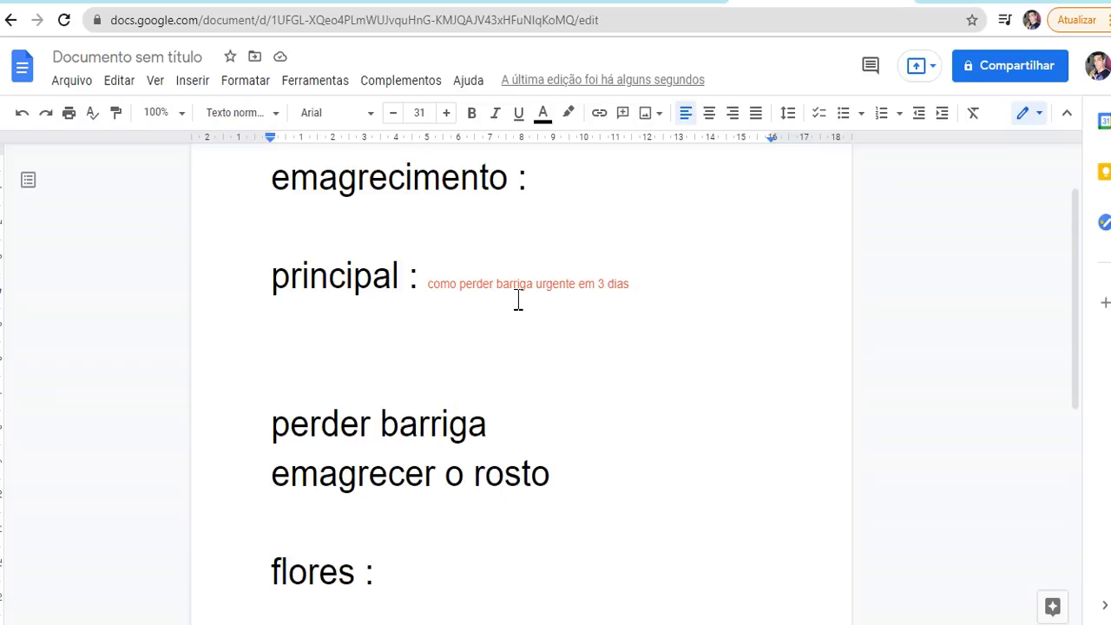
{"action": "scroll", "coordinate": [518, 299], "scroll_direction": "down", "scroll_amount": 3}
{"action": "scroll", "coordinate": [516, 300], "scroll_direction": "up", "scroll_amount": 4}
{"action": "left_click", "coordinate": [518, 368]}
{"action": "left_click", "coordinate": [427, 369]}
{"action": "left_click", "coordinate": [640, 379]}
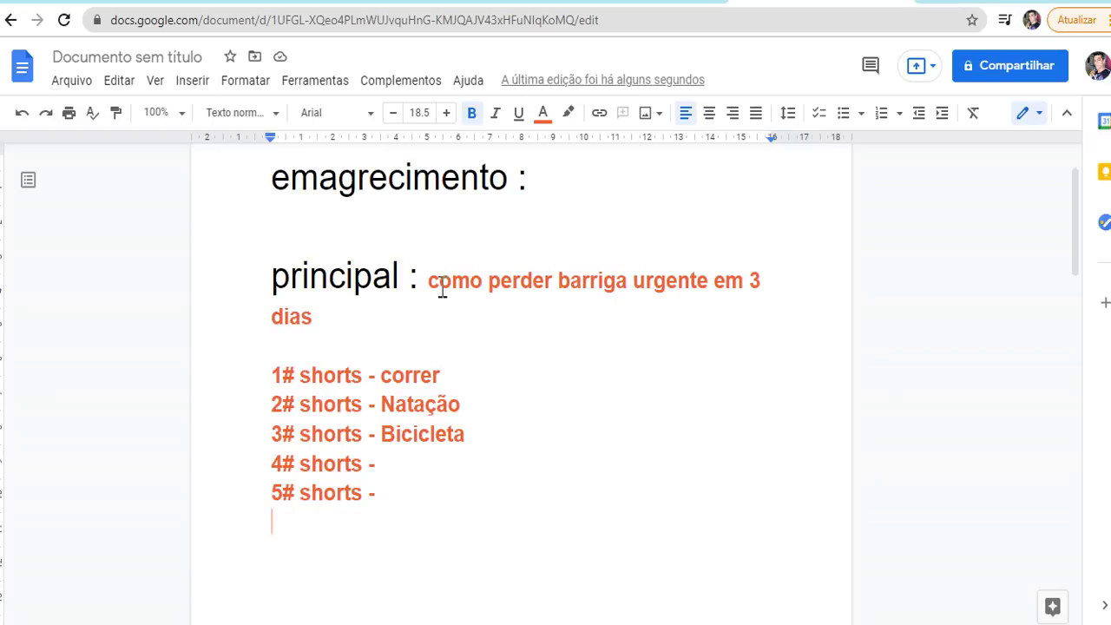
Examine the main keyword beside "principal :" in relation to the shorts ideas listed below it.
{"action": "left_click_drag", "start_coordinate": [429, 284], "coordinate": [562, 325]}
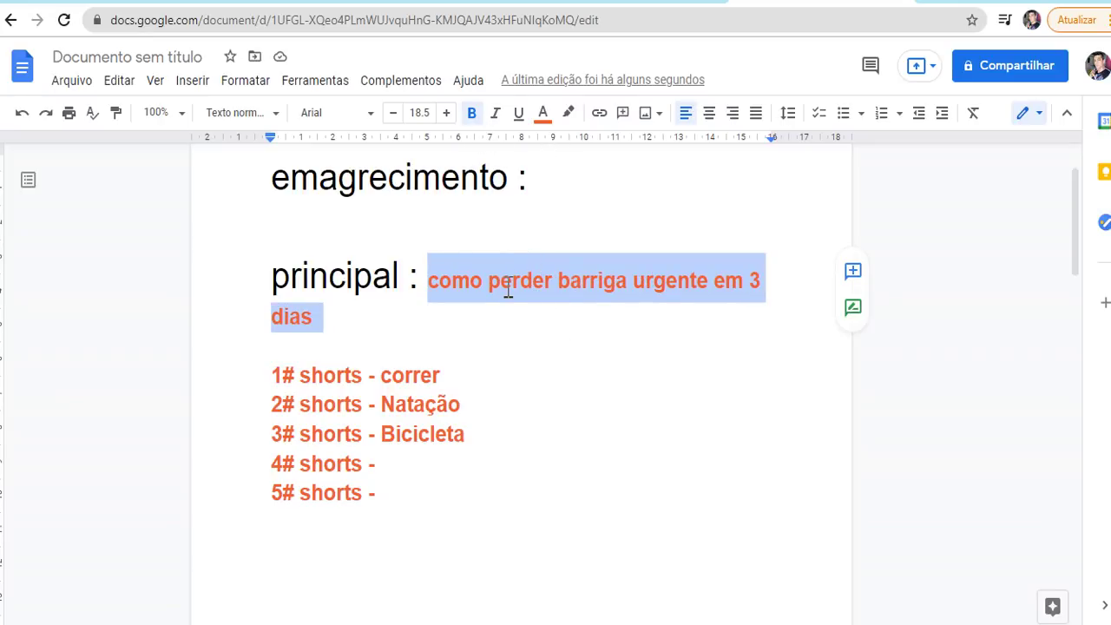
{"action": "left_click", "coordinate": [548, 341]}
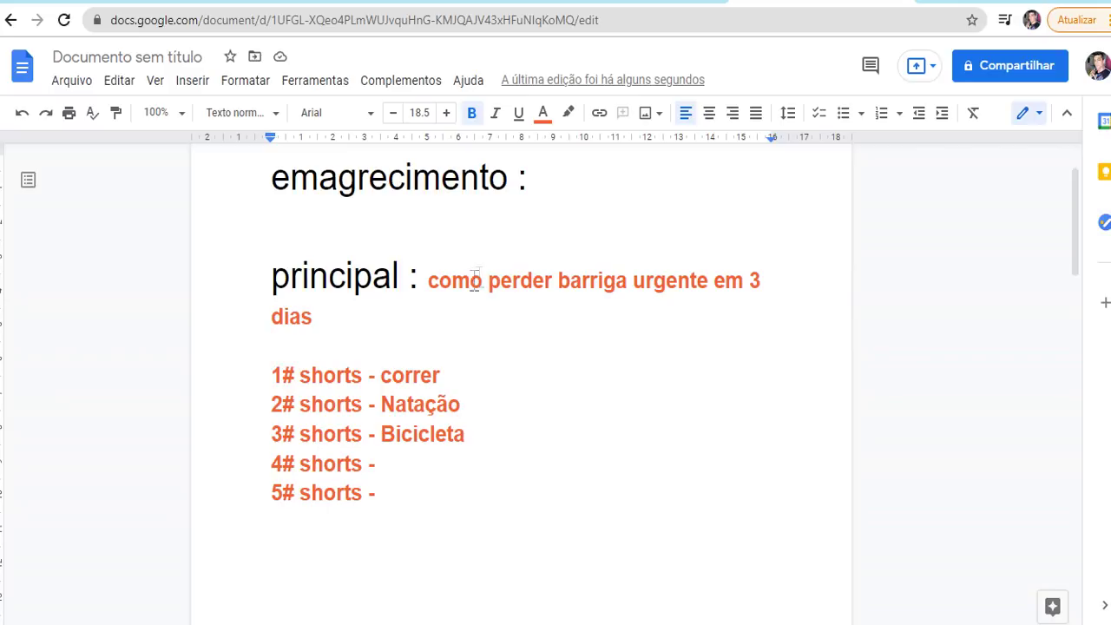
{"action": "left_click", "coordinate": [551, 285]}
{"action": "left_click_drag", "start_coordinate": [454, 286], "coordinate": [532, 307]}
{"action": "left_click", "coordinate": [531, 342]}
{"action": "left_click_drag", "start_coordinate": [421, 376], "coordinate": [396, 398]}
{"action": "left_click", "coordinate": [387, 402]}
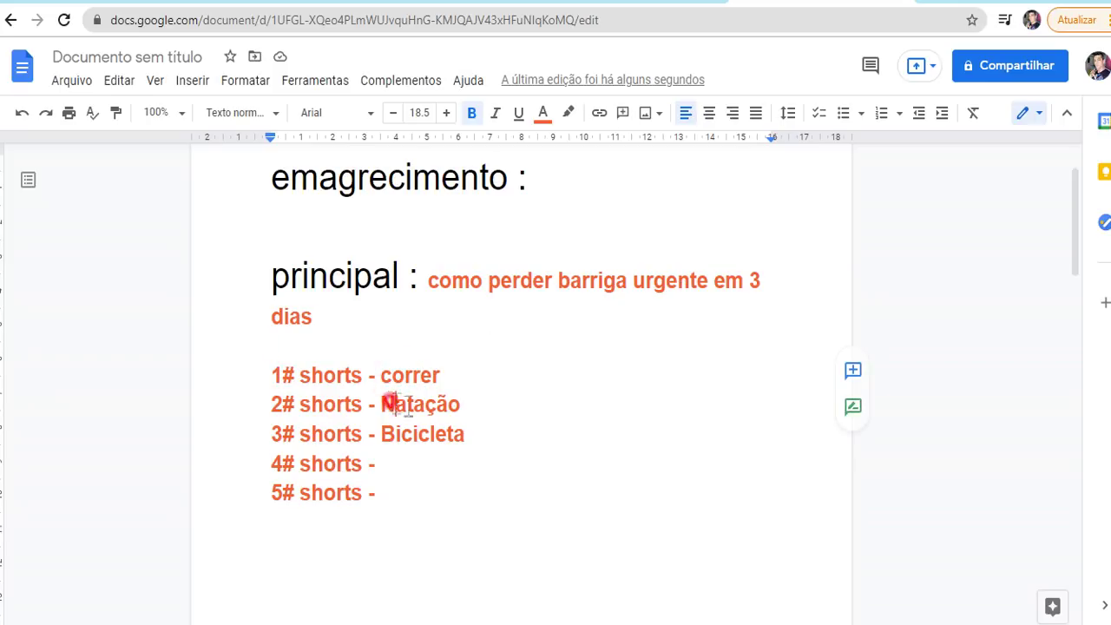
{"action": "left_click_drag", "start_coordinate": [530, 280], "coordinate": [610, 292]}
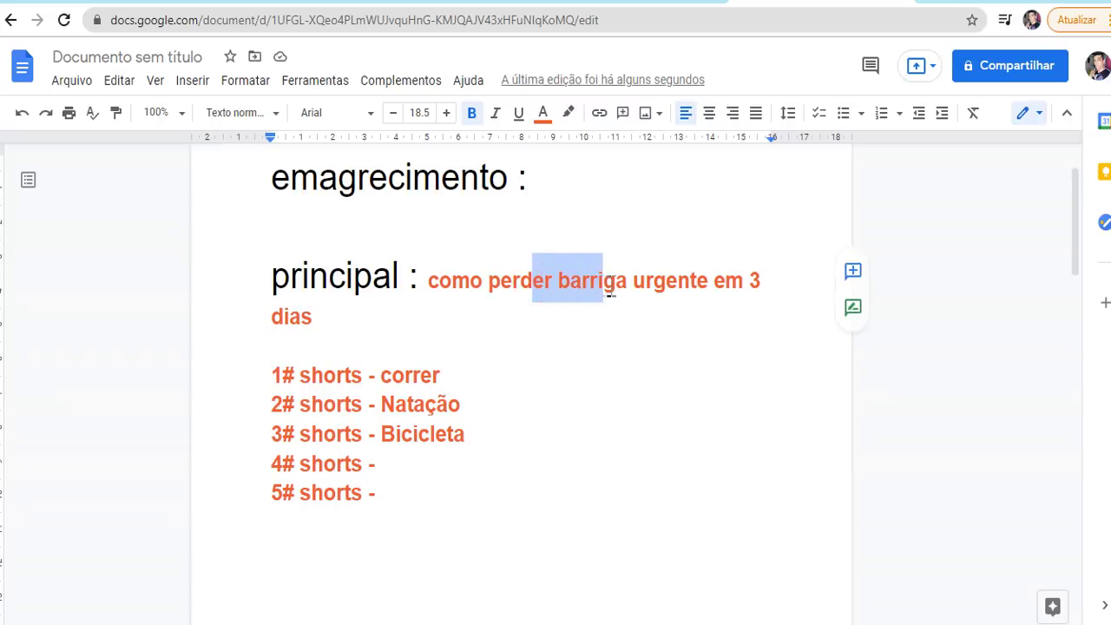
{"action": "left_click", "coordinate": [581, 357]}
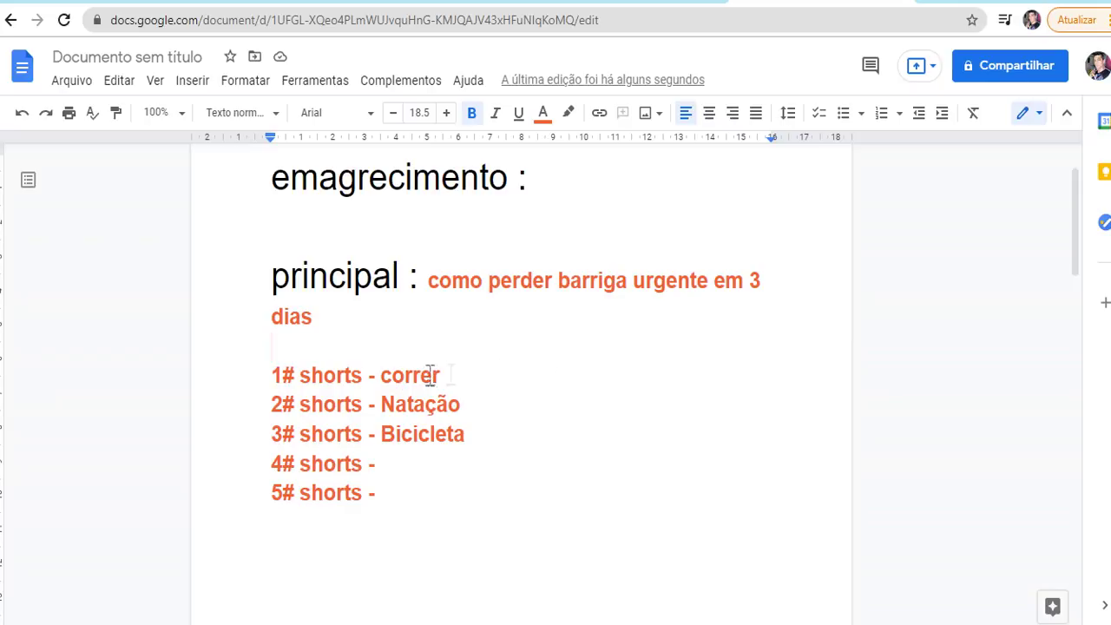
Review the correr and Natação shorts entries against the perder barriga theme of the main keyword.
{"action": "left_click_drag", "start_coordinate": [344, 368], "coordinate": [420, 377]}
{"action": "left_click", "coordinate": [435, 318]}
{"action": "left_click_drag", "start_coordinate": [538, 284], "coordinate": [583, 282]}
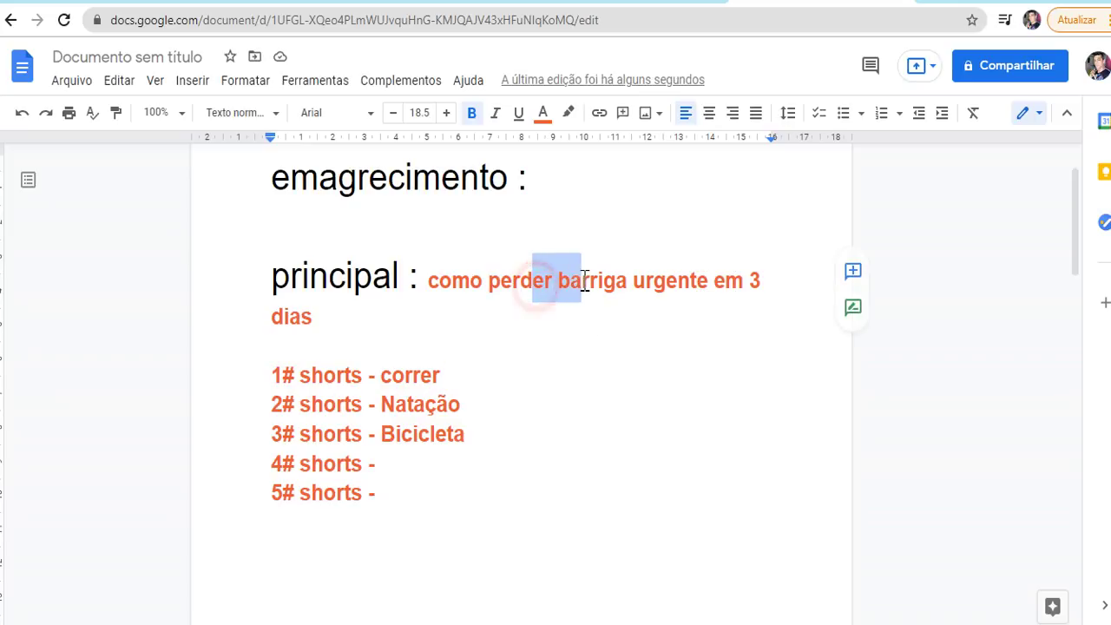
{"action": "left_click", "coordinate": [508, 334]}
{"action": "left_click", "coordinate": [442, 374]}
{"action": "left_click_drag", "start_coordinate": [441, 374], "coordinate": [381, 375]}
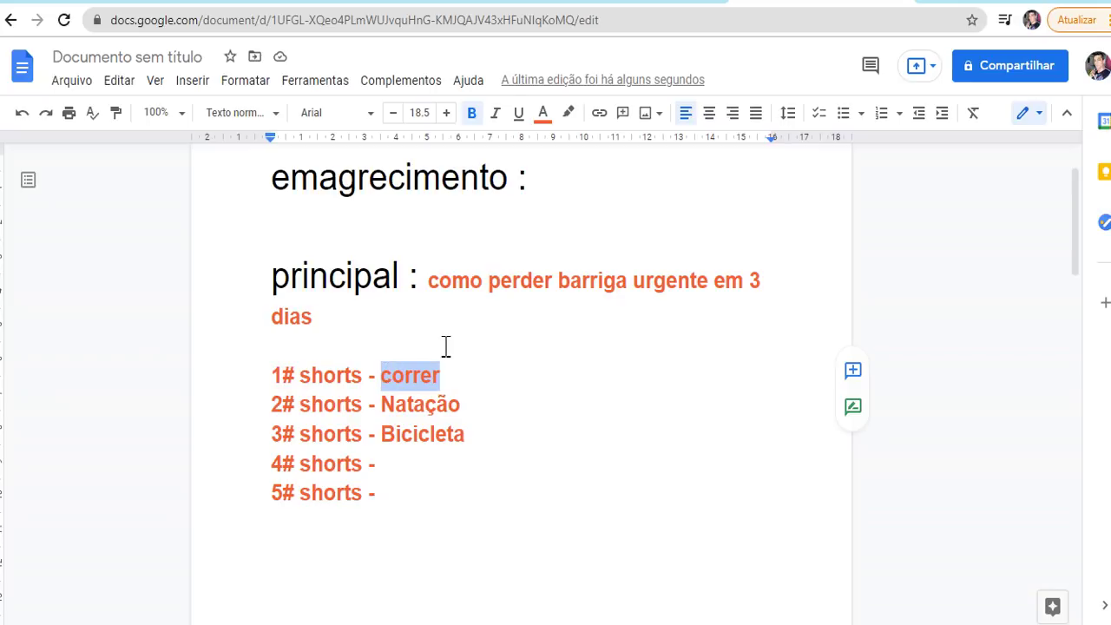
{"action": "left_click_drag", "start_coordinate": [458, 377], "coordinate": [396, 369]}
{"action": "left_click", "coordinate": [457, 373]}
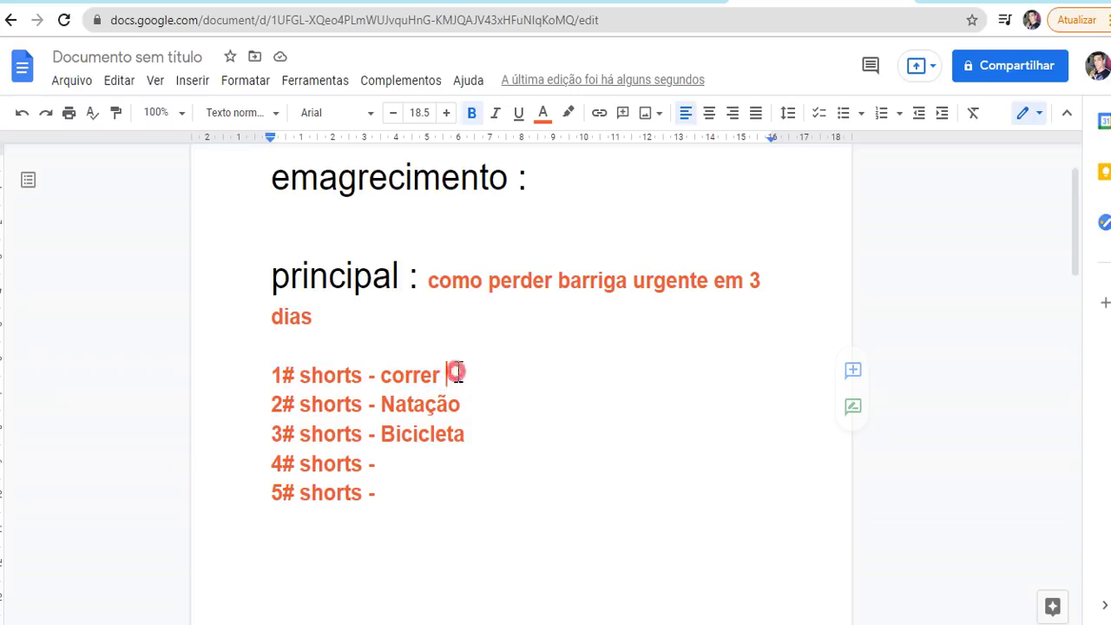
{"action": "left_click_drag", "start_coordinate": [394, 402], "coordinate": [365, 407]}
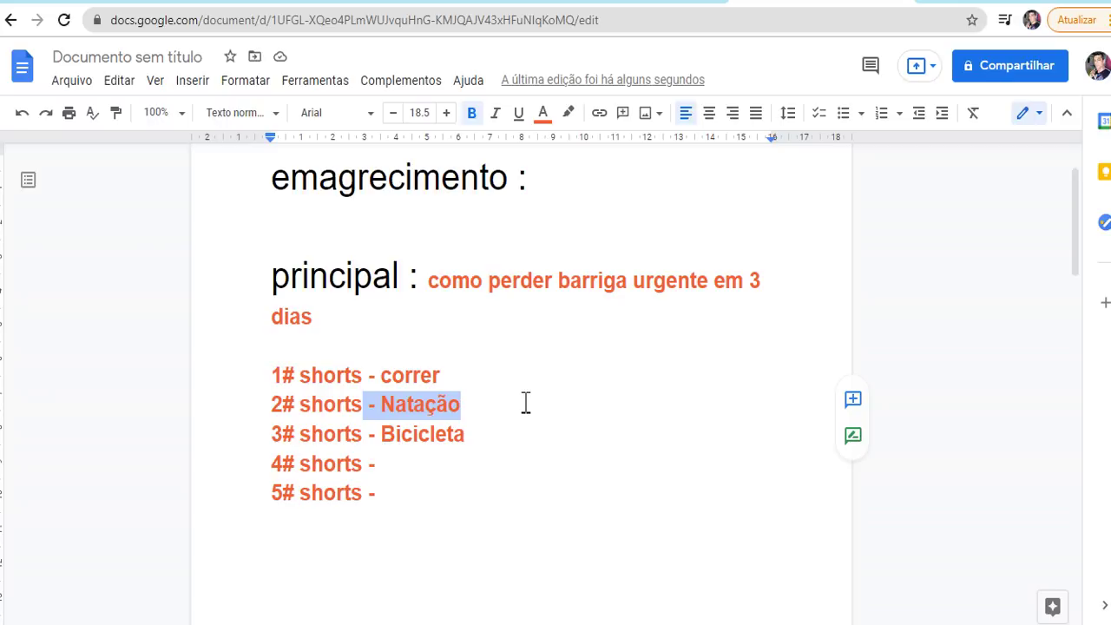
{"action": "left_click_drag", "start_coordinate": [495, 404], "coordinate": [326, 408]}
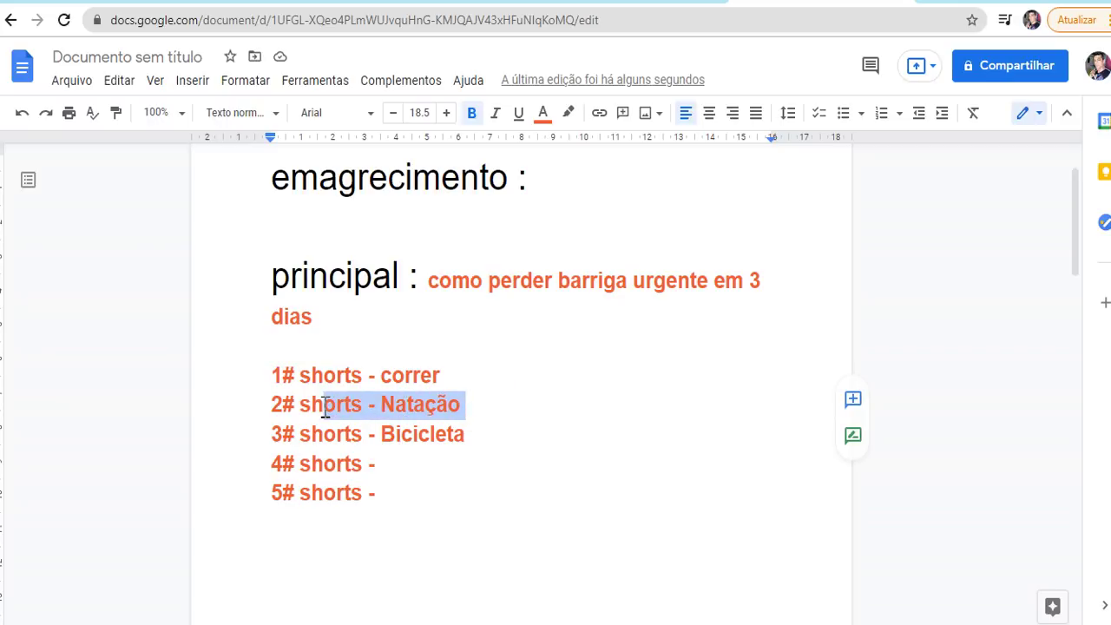
Review the five shorts entries, including correr, Natação and Bicicleta, in relation to the principal keyword above them.
{"action": "left_click", "coordinate": [490, 406]}
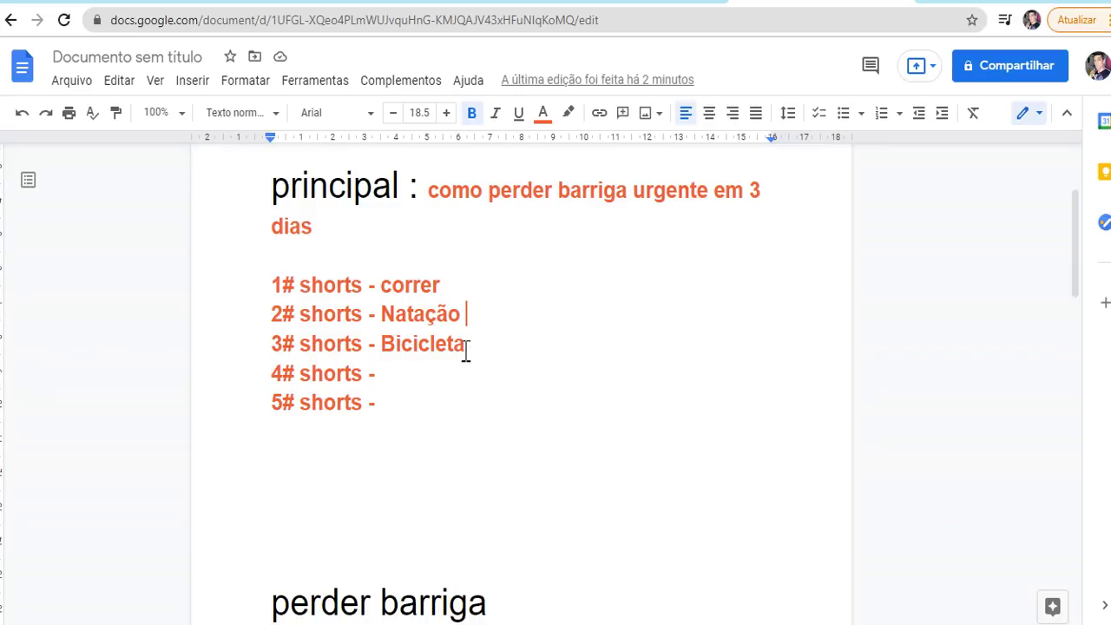
{"action": "left_click_drag", "start_coordinate": [465, 349], "coordinate": [401, 349]}
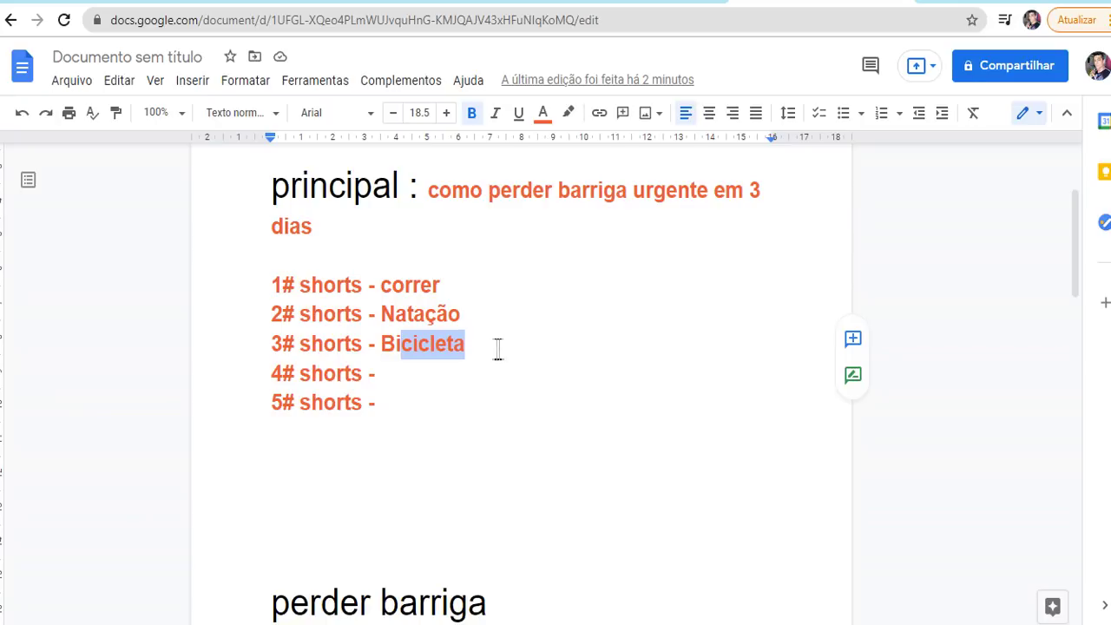
{"action": "left_click", "coordinate": [499, 349]}
{"action": "left_click_drag", "start_coordinate": [305, 281], "coordinate": [373, 283]}
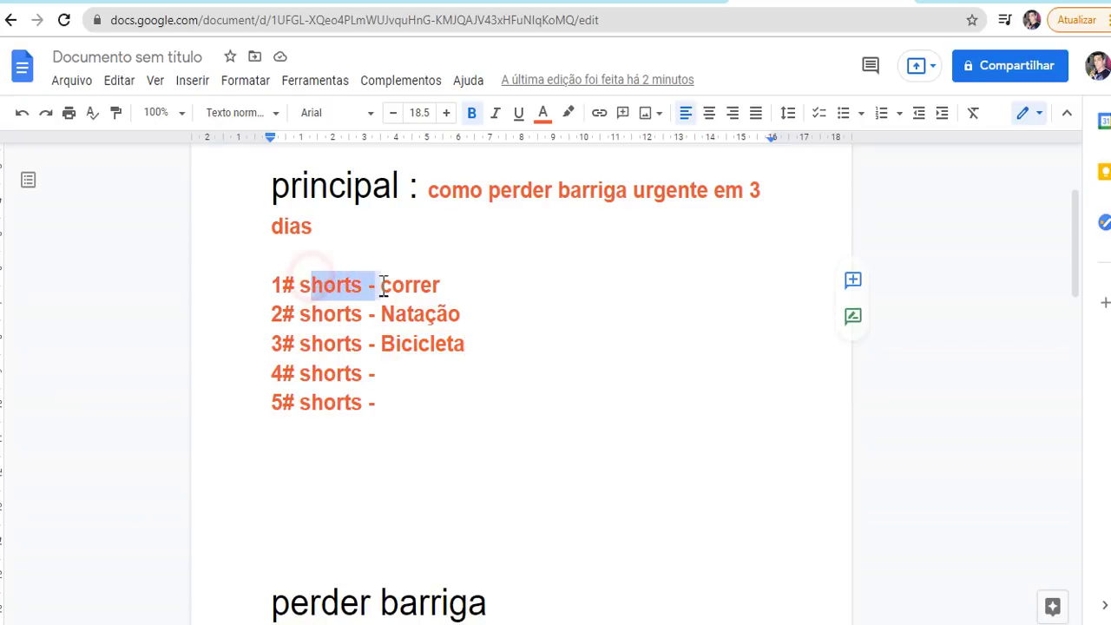
{"action": "left_click_drag", "start_coordinate": [308, 314], "coordinate": [373, 347]}
{"action": "left_click", "coordinate": [351, 366]}
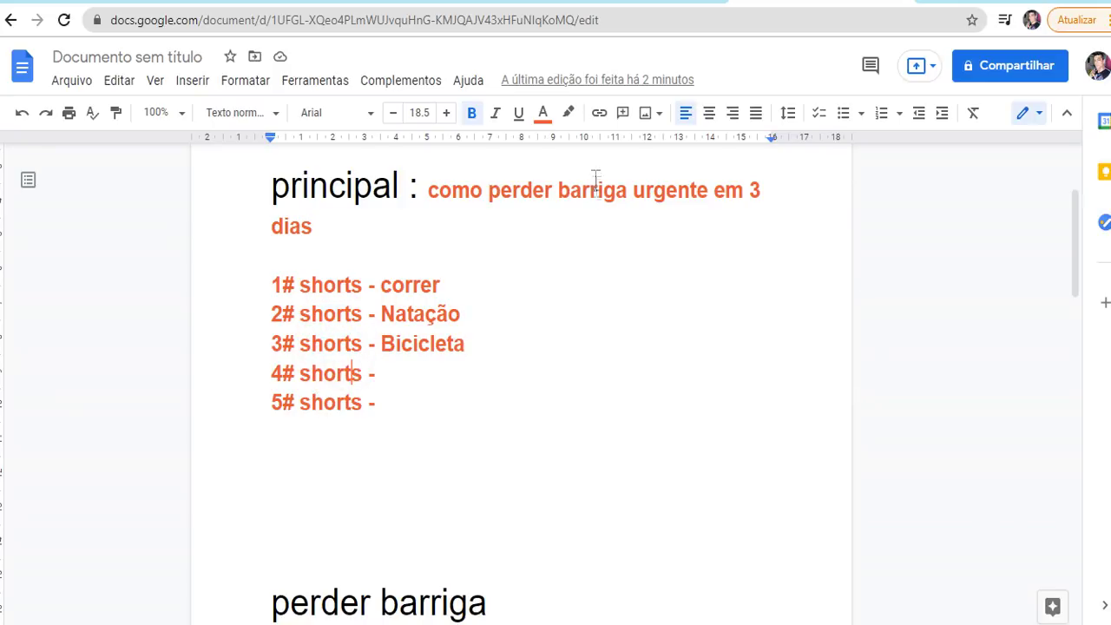
{"action": "left_click_drag", "start_coordinate": [564, 191], "coordinate": [648, 193]}
{"action": "left_click", "coordinate": [602, 246]}
{"action": "left_click_drag", "start_coordinate": [374, 284], "coordinate": [335, 286]}
{"action": "left_click_drag", "start_coordinate": [425, 314], "coordinate": [390, 355]}
{"action": "left_click", "coordinate": [352, 373]}
{"action": "left_click_drag", "start_coordinate": [292, 283], "coordinate": [405, 351]}
{"action": "left_click_drag", "start_coordinate": [320, 373], "coordinate": [350, 403]}
{"action": "left_click_drag", "start_coordinate": [435, 199], "coordinate": [503, 199]}
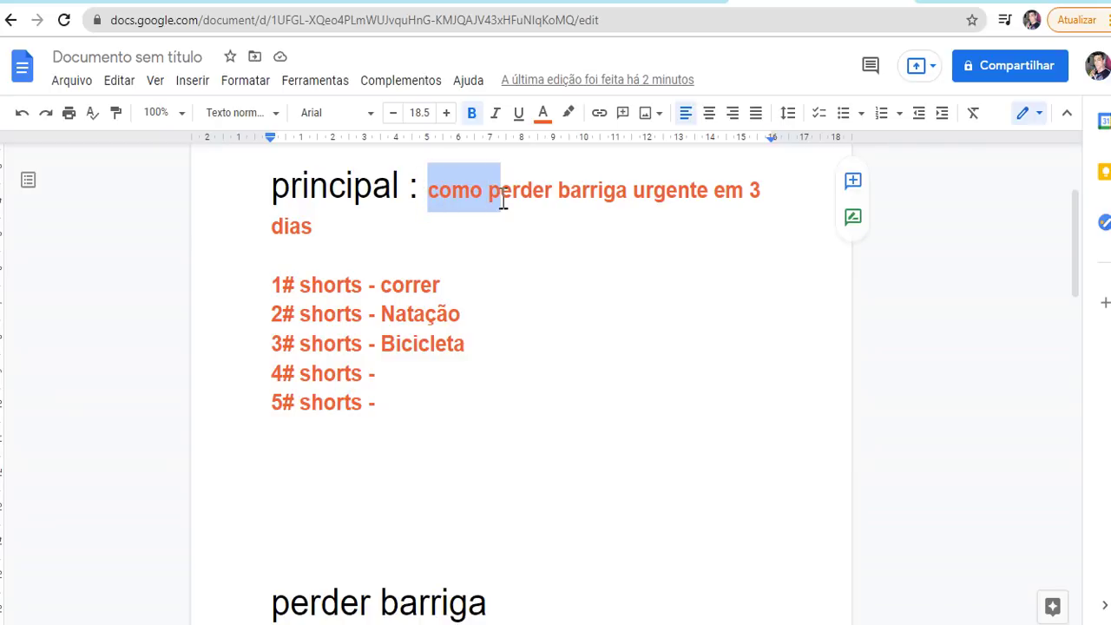
{"action": "left_click", "coordinate": [573, 195]}
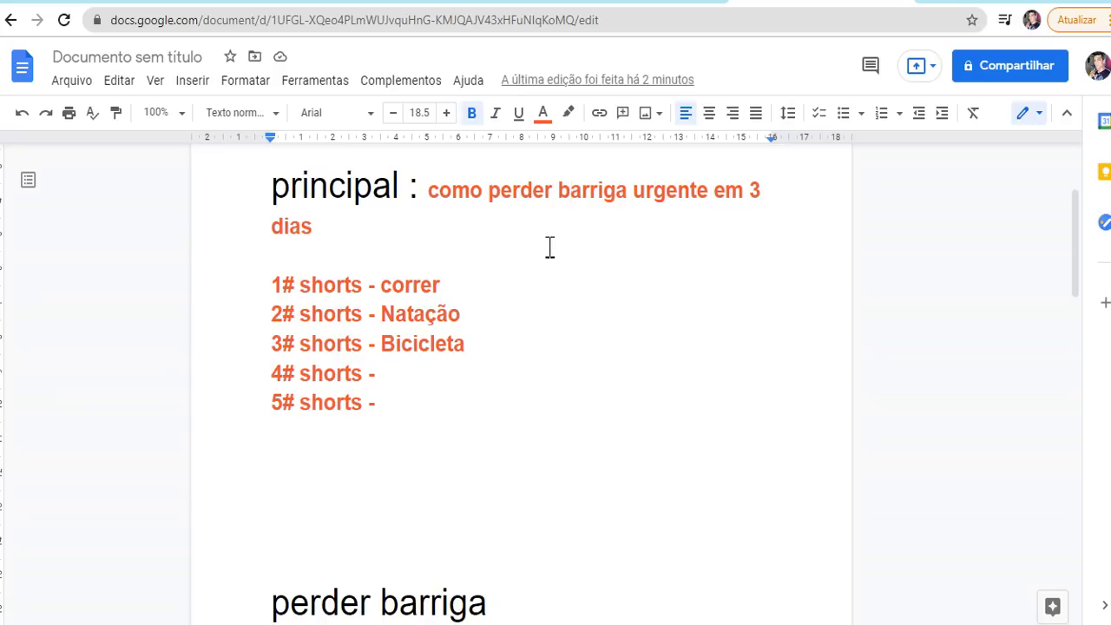
Switch to YouTube Studio and upload the video file Dica 1 from the video shorts folder.
{"action": "key", "text": "ctrl+Tab"}
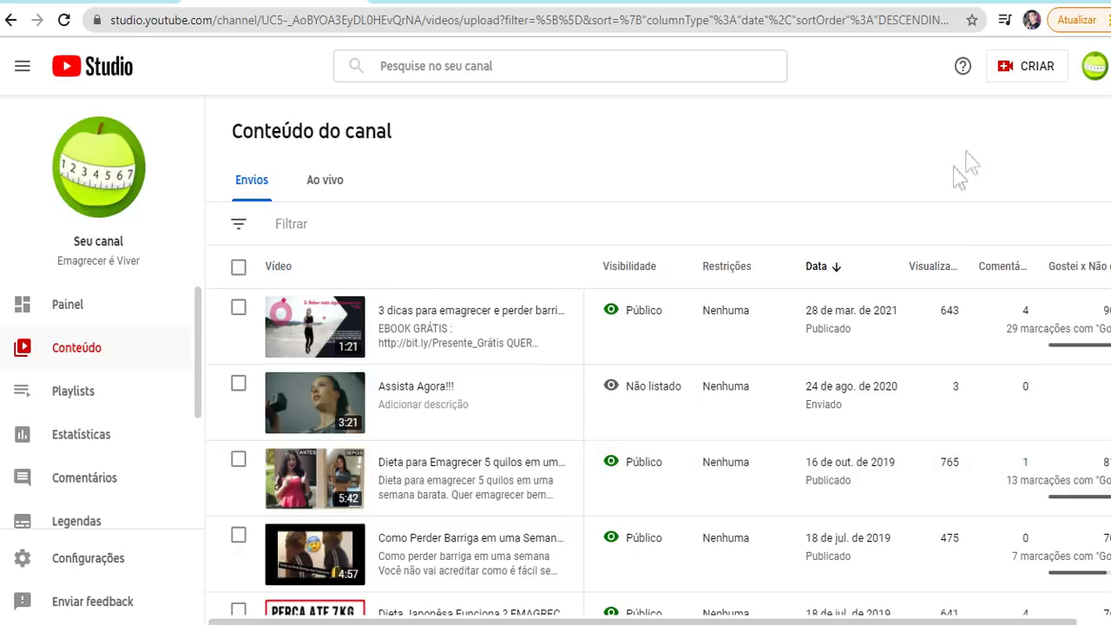
{"action": "left_click", "coordinate": [1019, 70]}
{"action": "left_click", "coordinate": [1003, 105]}
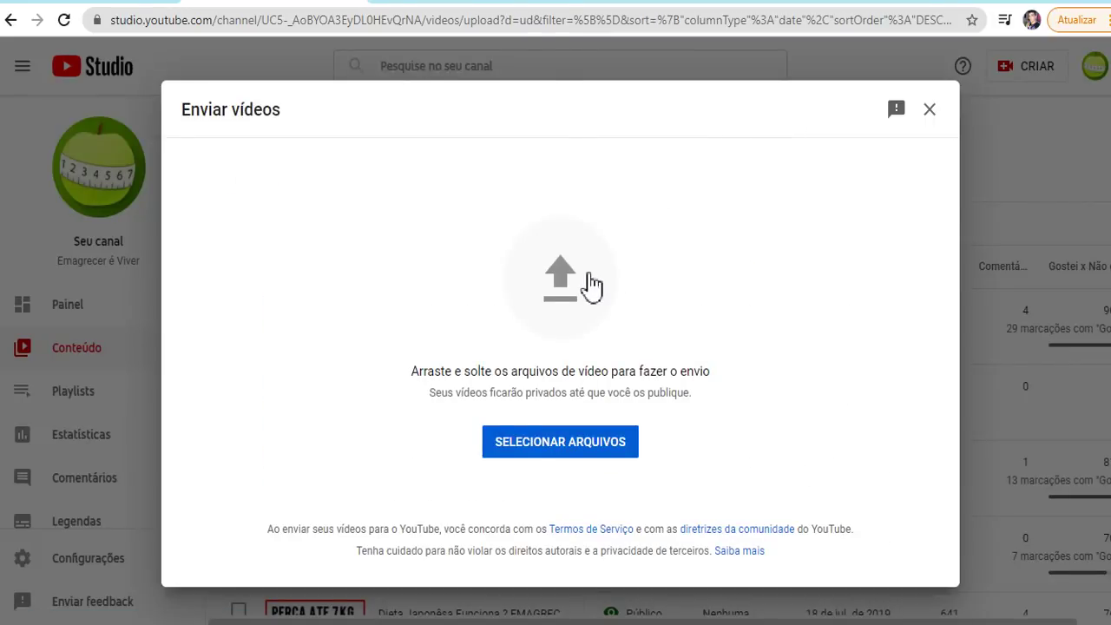
{"action": "left_click", "coordinate": [590, 284]}
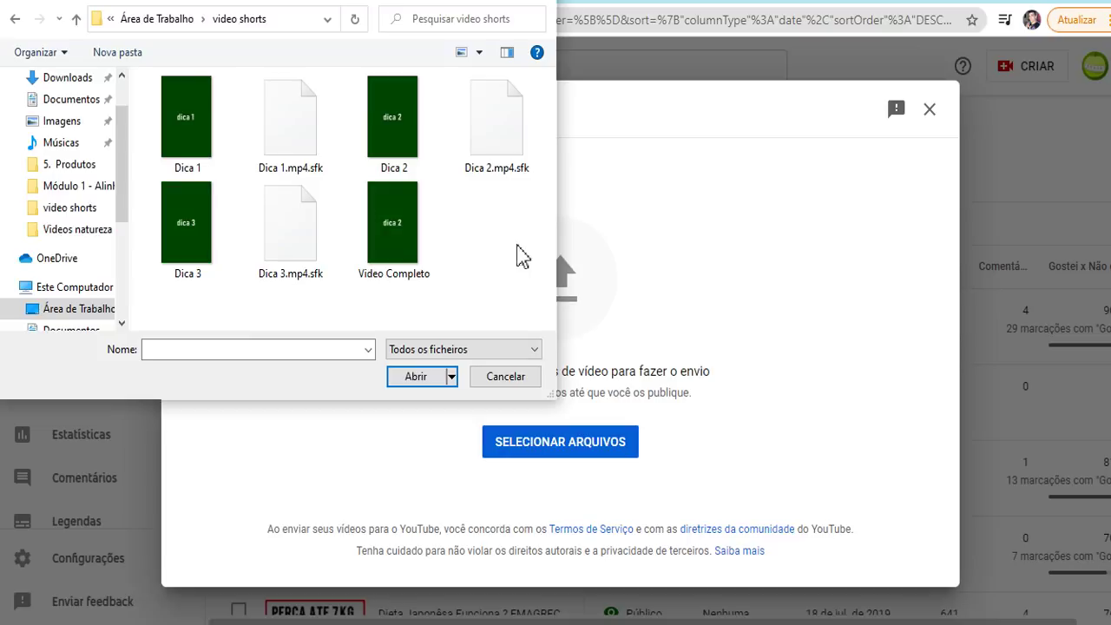
{"action": "left_click", "coordinate": [209, 163]}
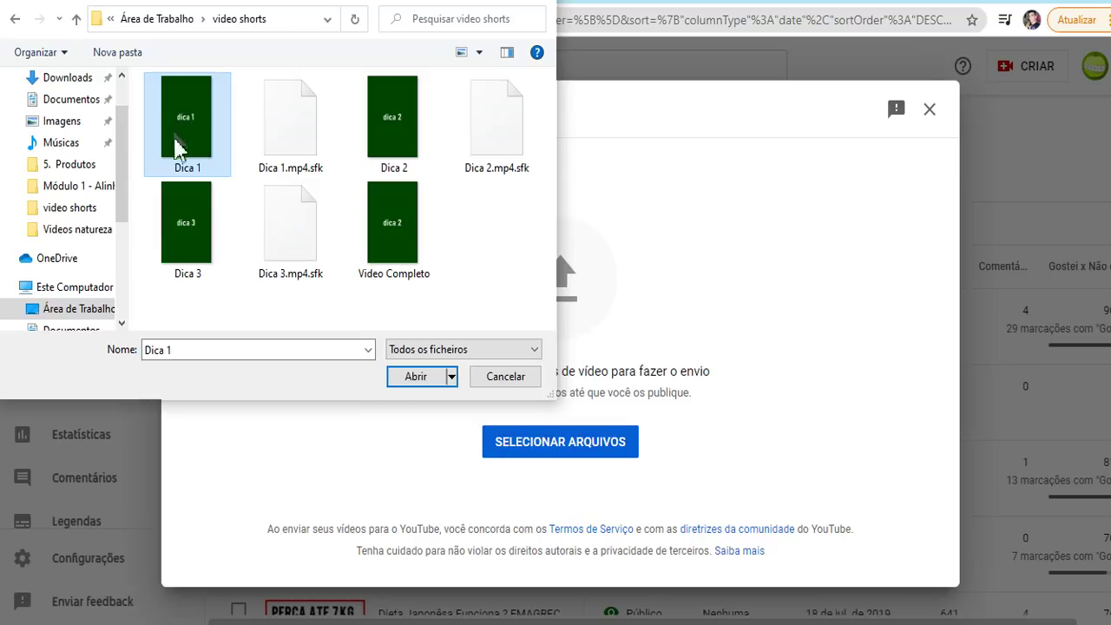
{"action": "left_click", "coordinate": [418, 377]}
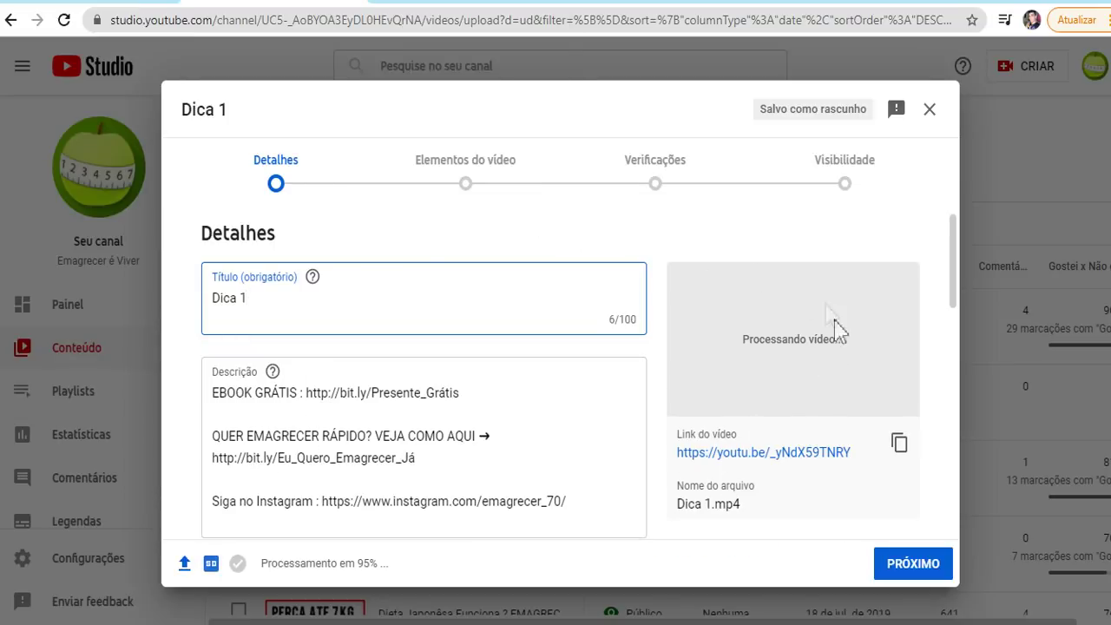
Switch to the Google Docs document and copy the word "correr" from the 1# shorts entry.
{"action": "left_click", "coordinate": [810, 2]}
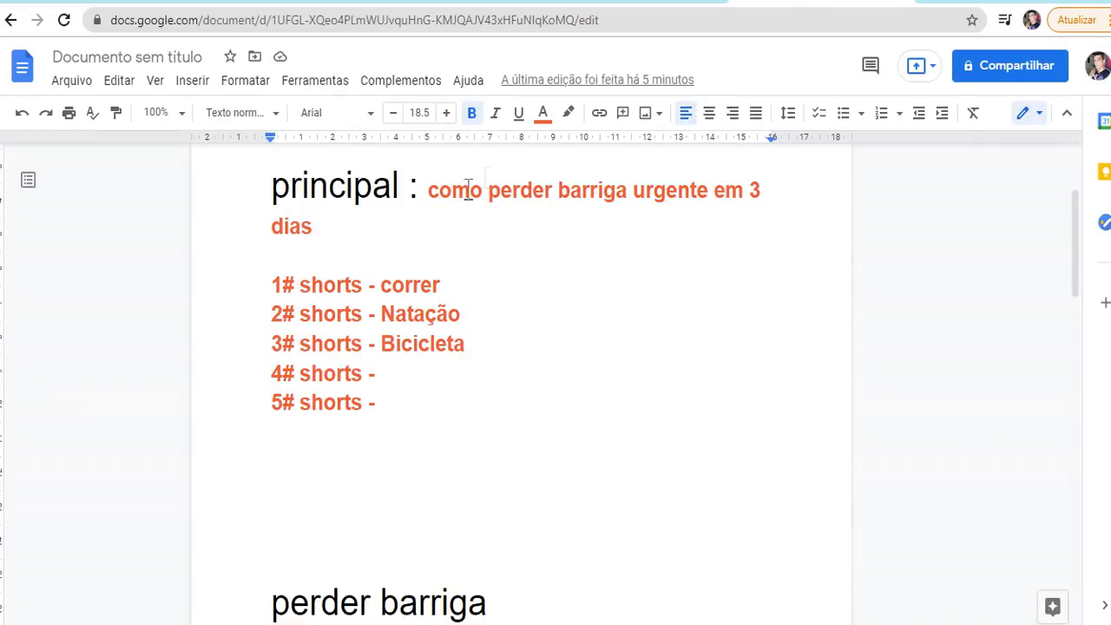
{"action": "left_click_drag", "start_coordinate": [431, 192], "coordinate": [550, 222]}
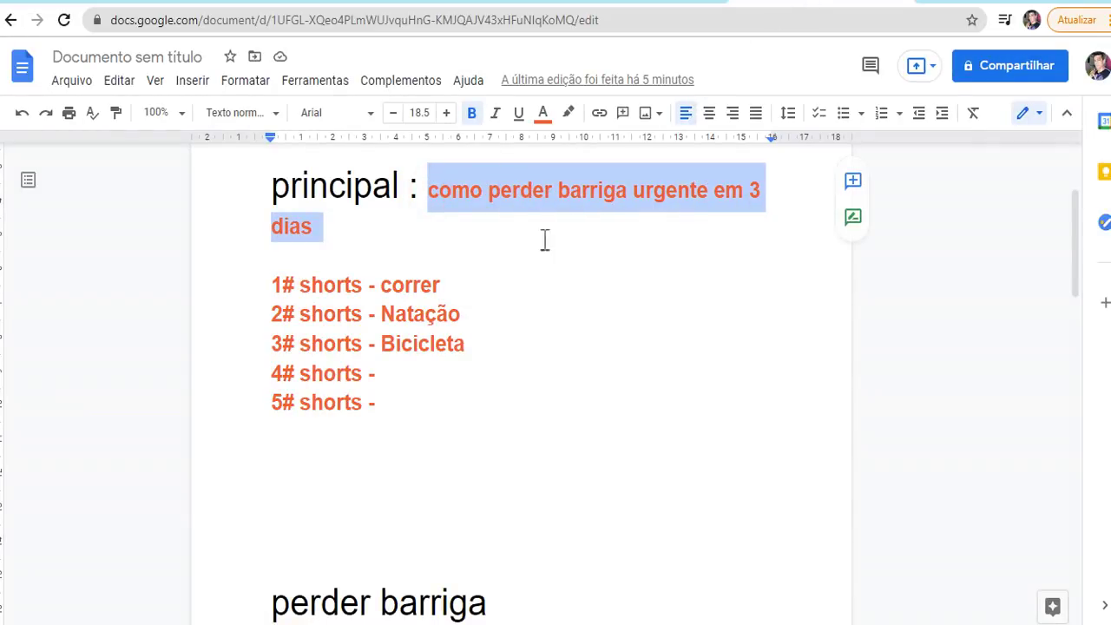
{"action": "left_click", "coordinate": [530, 250]}
{"action": "left_click_drag", "start_coordinate": [447, 287], "coordinate": [395, 291]}
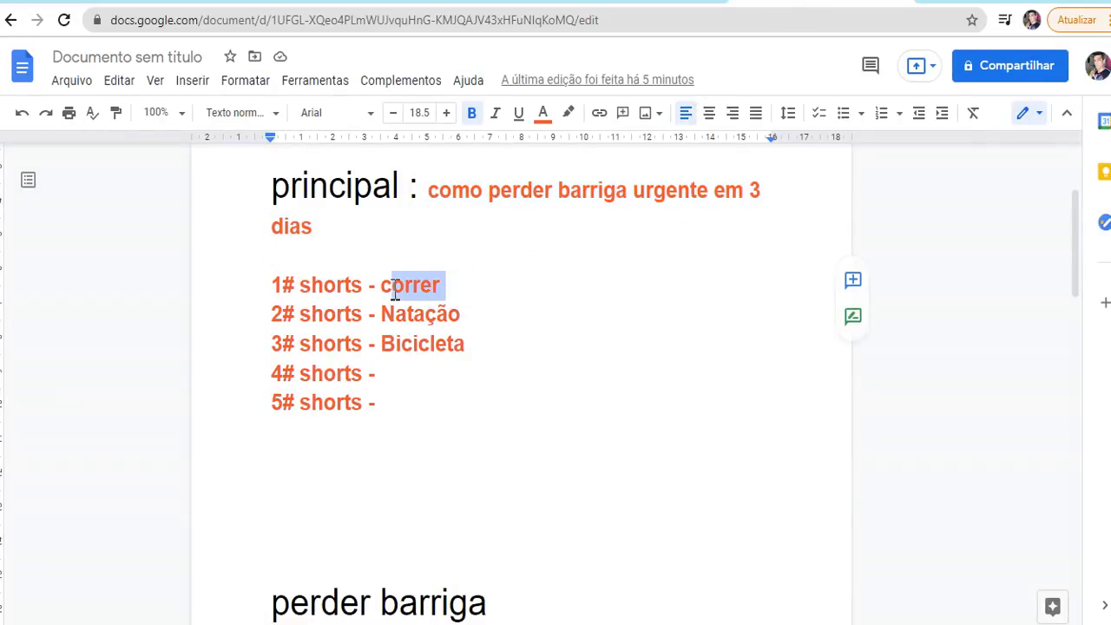
{"action": "left_click", "coordinate": [408, 288]}
{"action": "double_click", "coordinate": [438, 287]}
{"action": "right_click", "coordinate": [411, 292]}
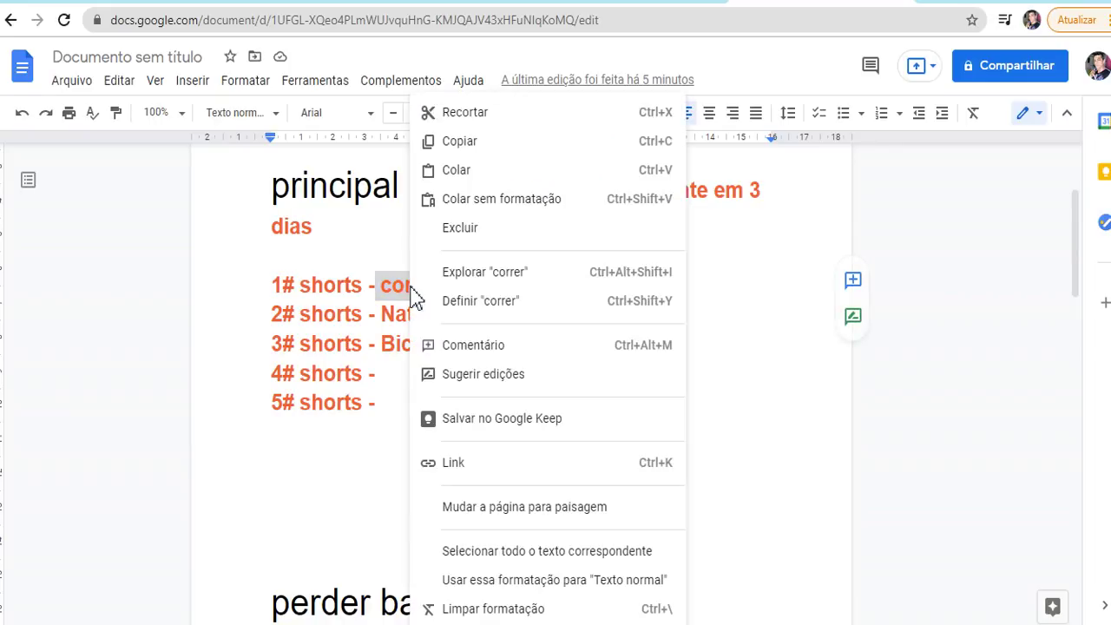
{"action": "left_click", "coordinate": [469, 142]}
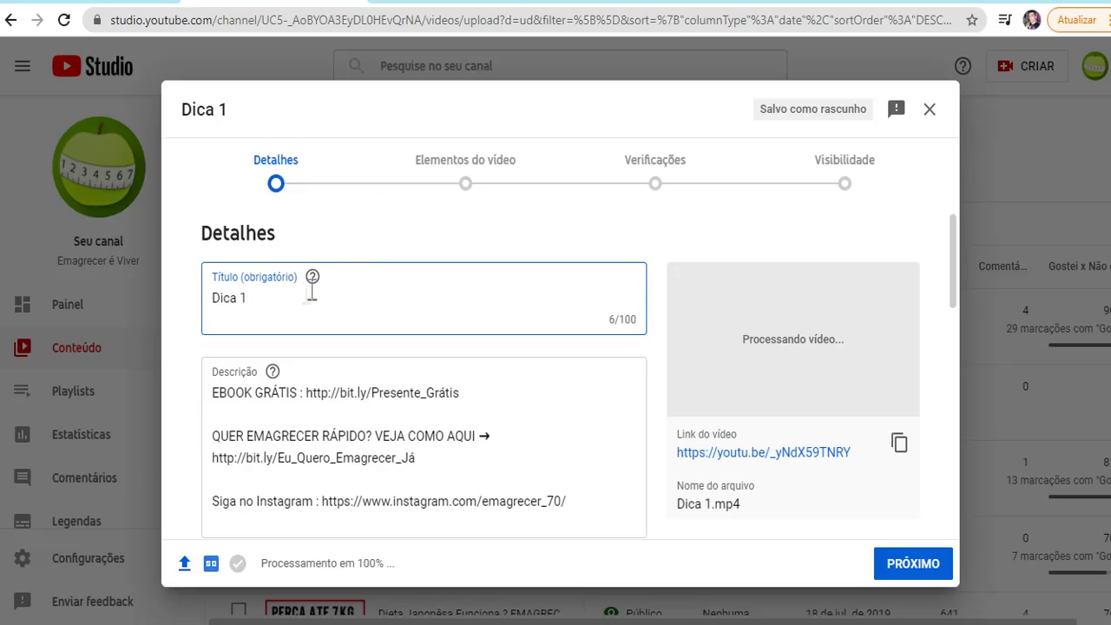
In the YouTube Studio upload, replace the video title with "correr ajuda a perder barriga".
{"action": "left_click_drag", "start_coordinate": [288, 300], "coordinate": [211, 299]}
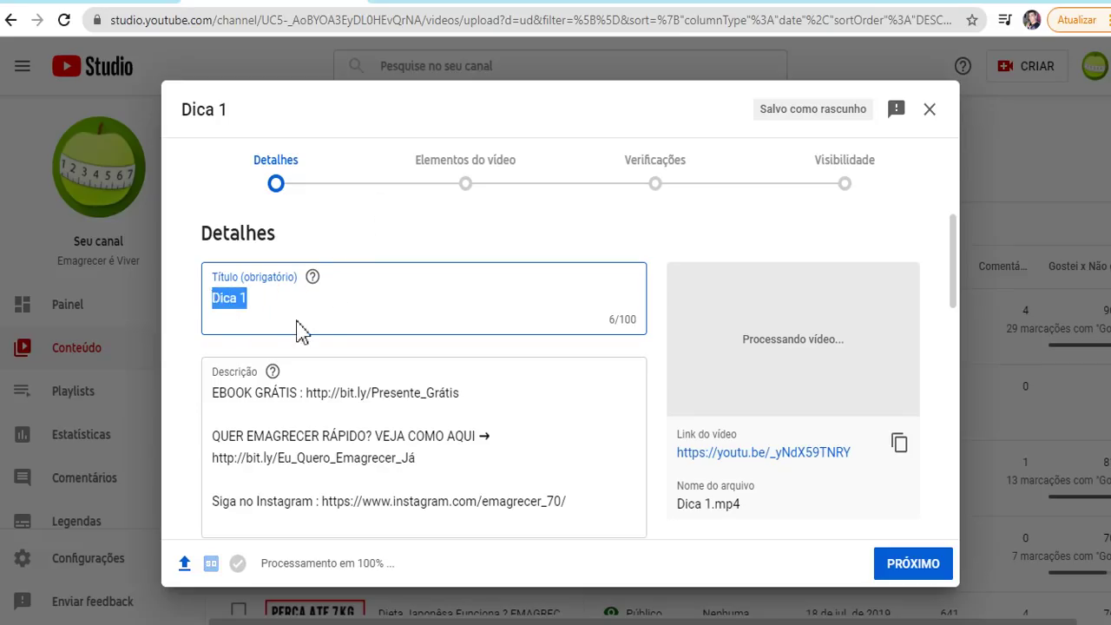
{"action": "key", "text": "BackSpace"}
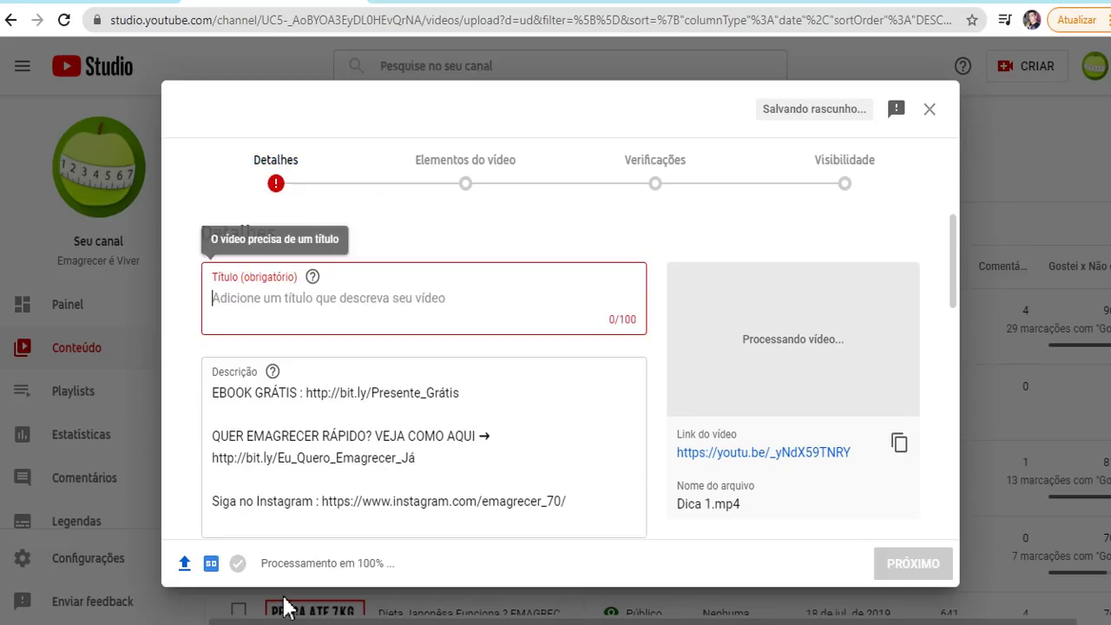
{"action": "type", "text": "correr  ajuda a perder barriga"}
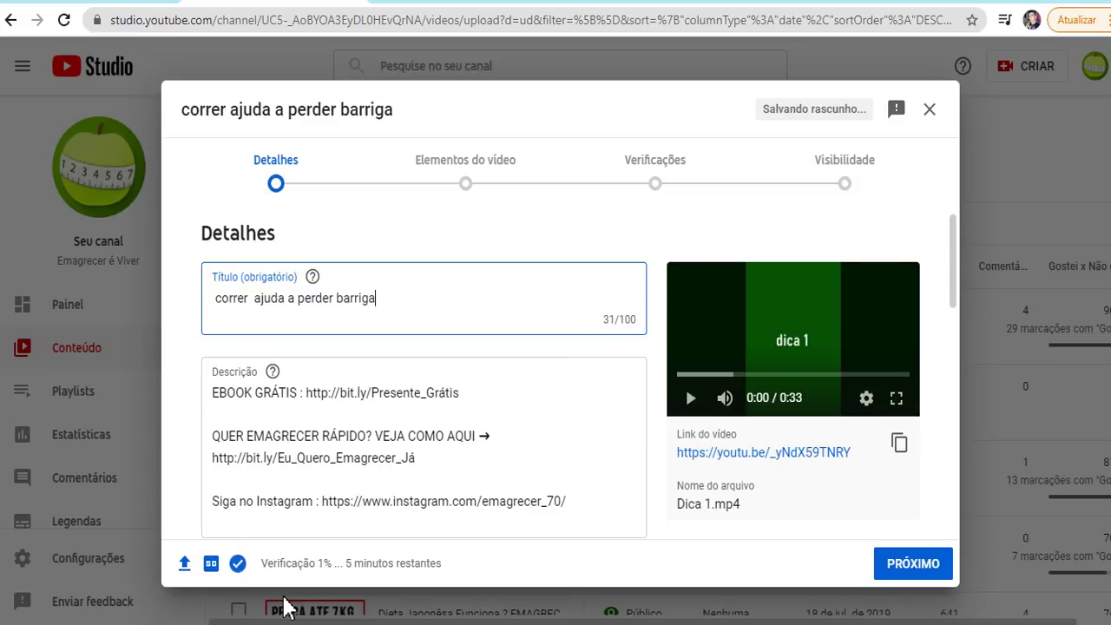
{"action": "left_click", "coordinate": [256, 298]}
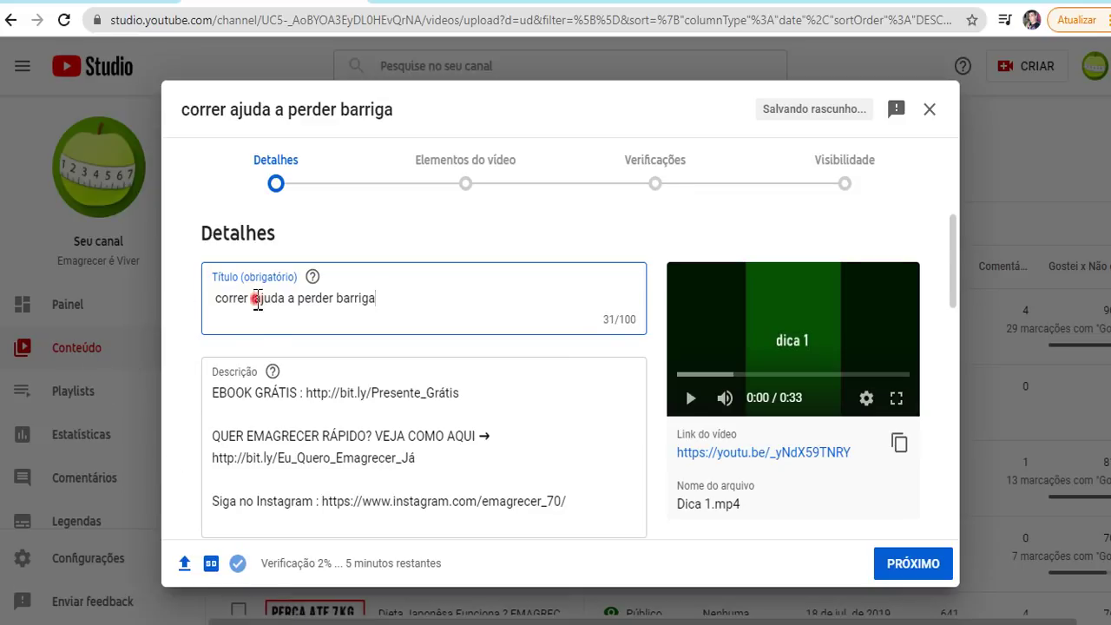
{"action": "key", "text": "BackSpace"}
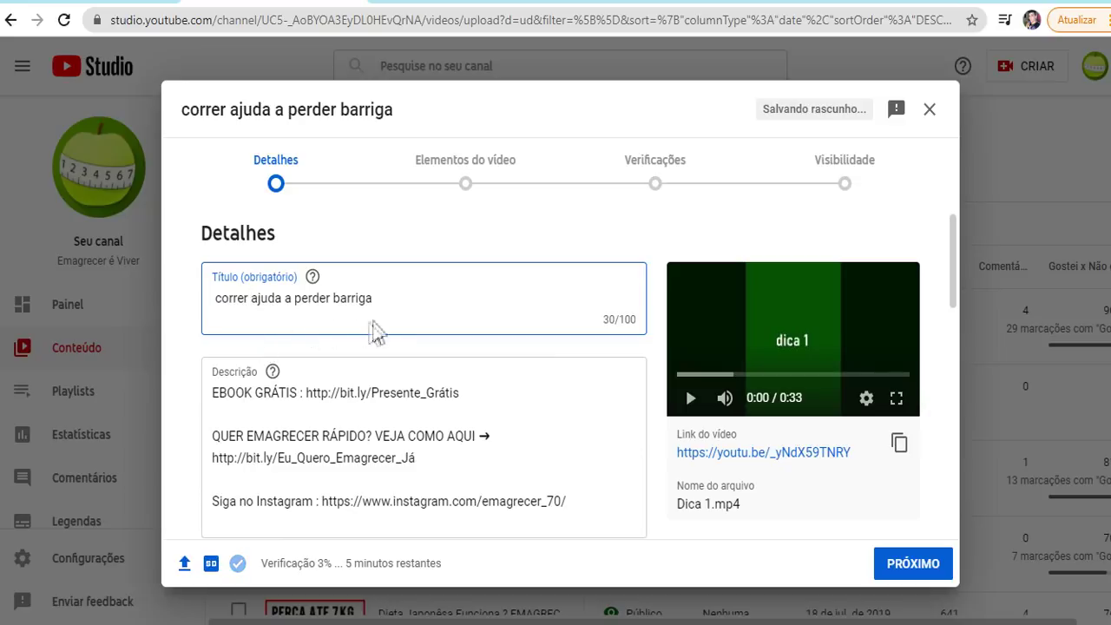
Set the video's audience to "Não, não é conteúdo para crianças".
{"action": "scroll", "coordinate": [386, 345], "scroll_direction": "down", "scroll_amount": 4}
{"action": "scroll", "coordinate": [386, 354], "scroll_direction": "down", "scroll_amount": 5}
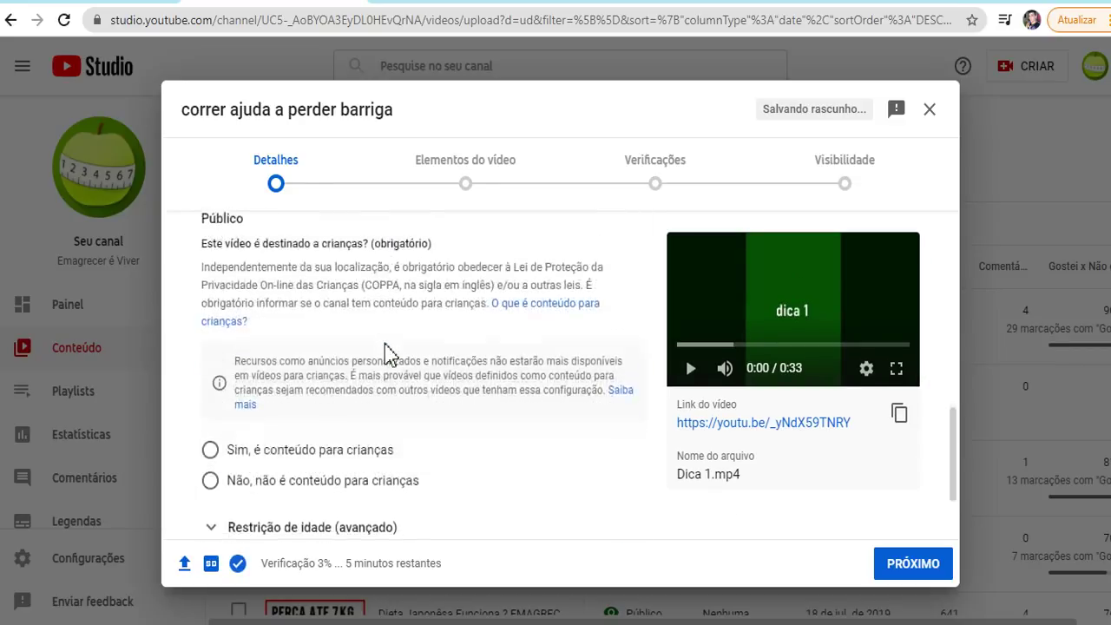
{"action": "left_click", "coordinate": [210, 372]}
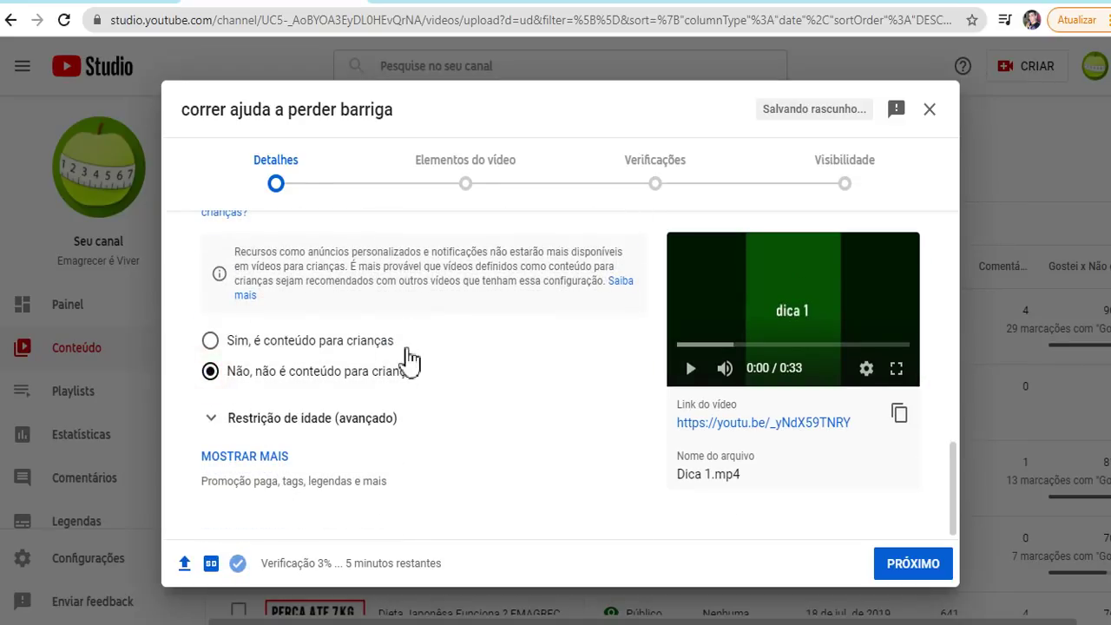
Start a new playlist for the video, and copy "como perder barriga urgente em 3 dias" from the principal line of the Google Docs document.
{"action": "scroll", "coordinate": [486, 447], "scroll_direction": "up", "scroll_amount": 3}
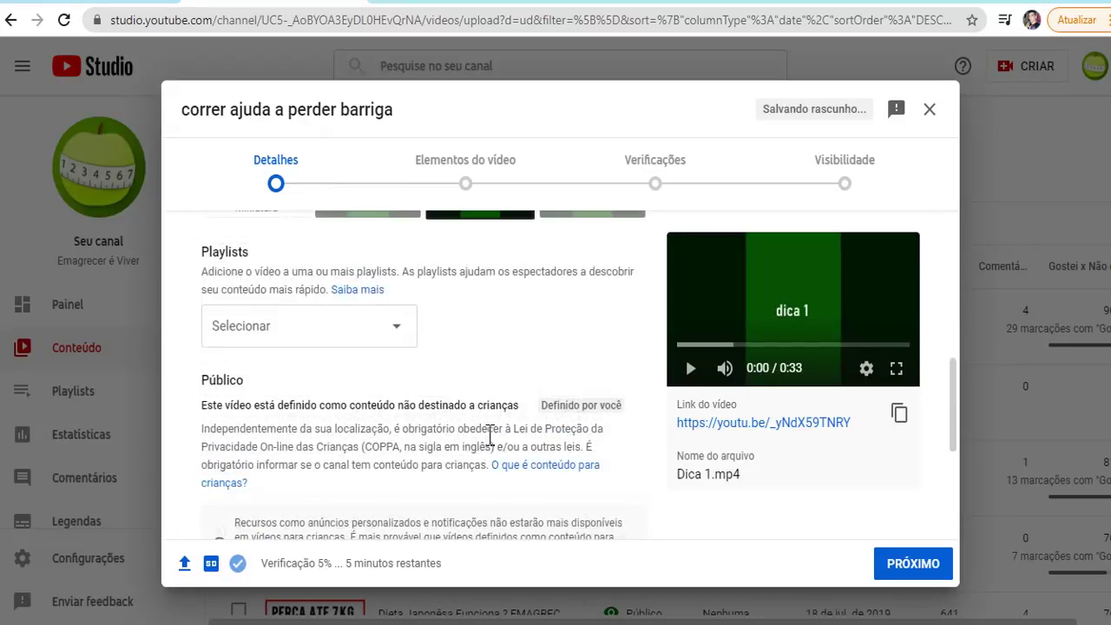
{"action": "left_click", "coordinate": [361, 328]}
{"action": "left_click", "coordinate": [292, 565]}
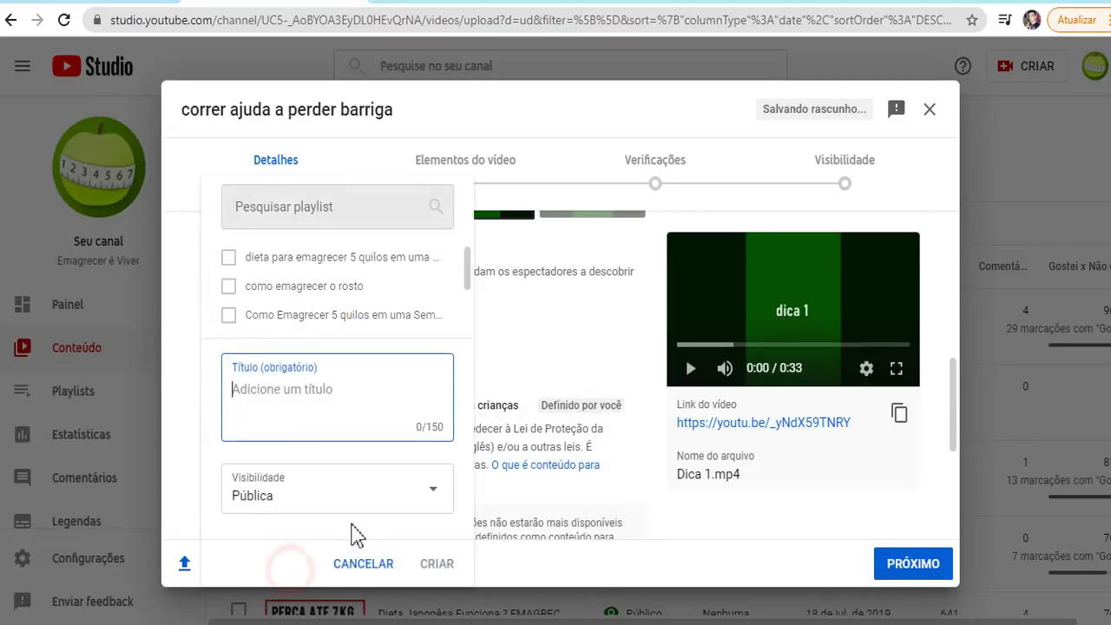
{"action": "left_click", "coordinate": [781, 2]}
{"action": "left_click_drag", "start_coordinate": [425, 190], "coordinate": [315, 226]}
{"action": "right_click", "coordinate": [315, 226]}
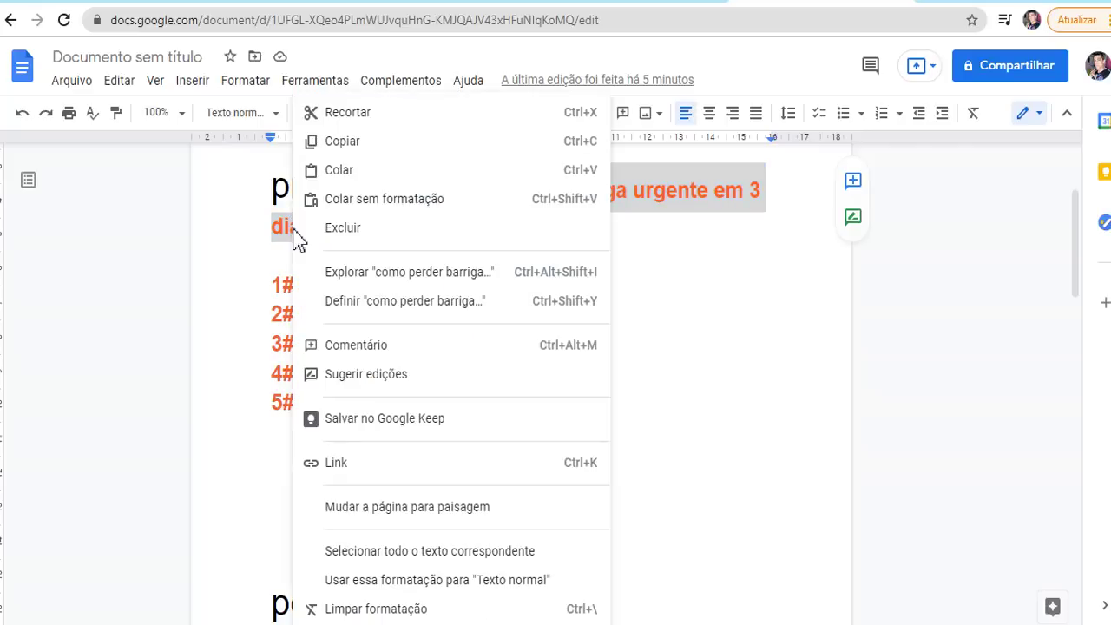
{"action": "left_click", "coordinate": [350, 143]}
In YouTube Studio, create the public playlist "como perder barriga urgente em 3 dias" and select it for the video.
{"action": "left_click", "coordinate": [477, 7]}
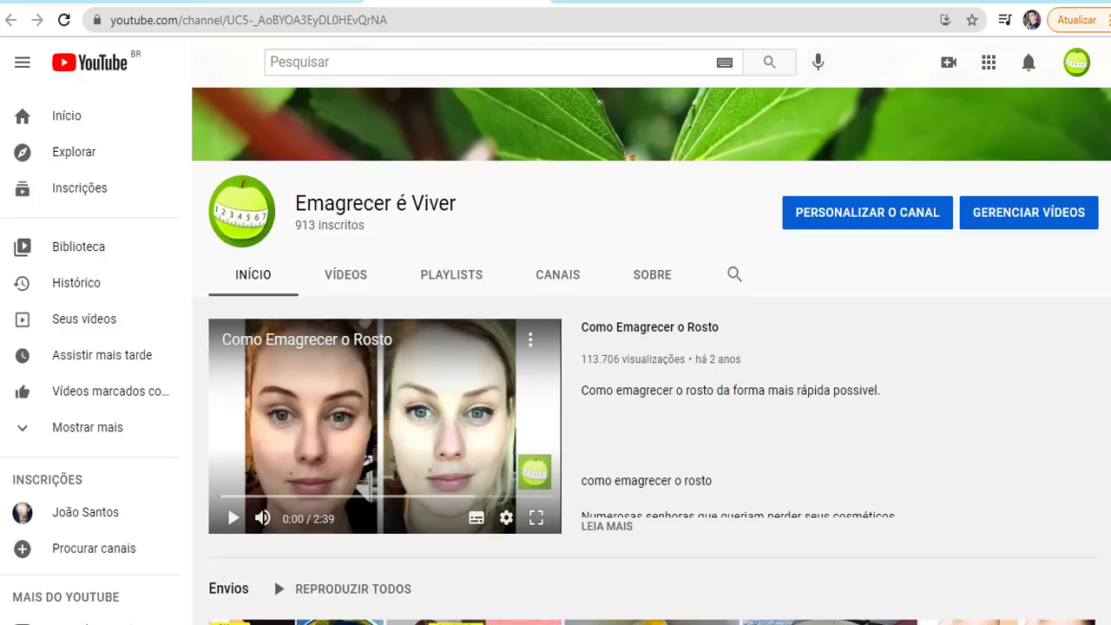
{"action": "left_click", "coordinate": [269, 2]}
{"action": "right_click", "coordinate": [278, 392]}
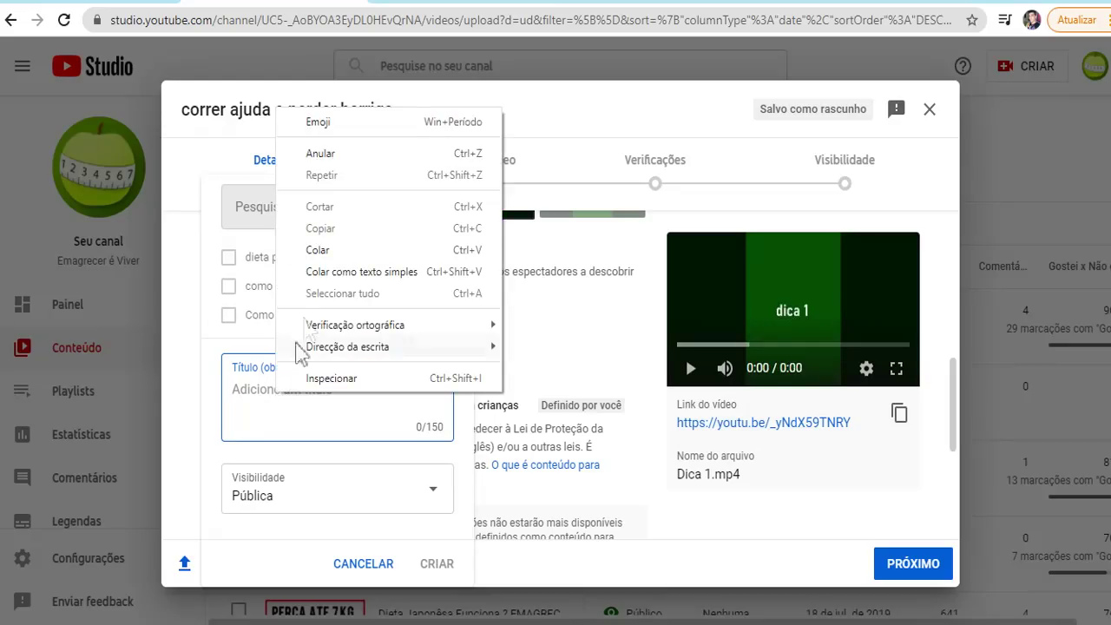
{"action": "left_click", "coordinate": [323, 249]}
{"action": "left_click", "coordinate": [437, 564]}
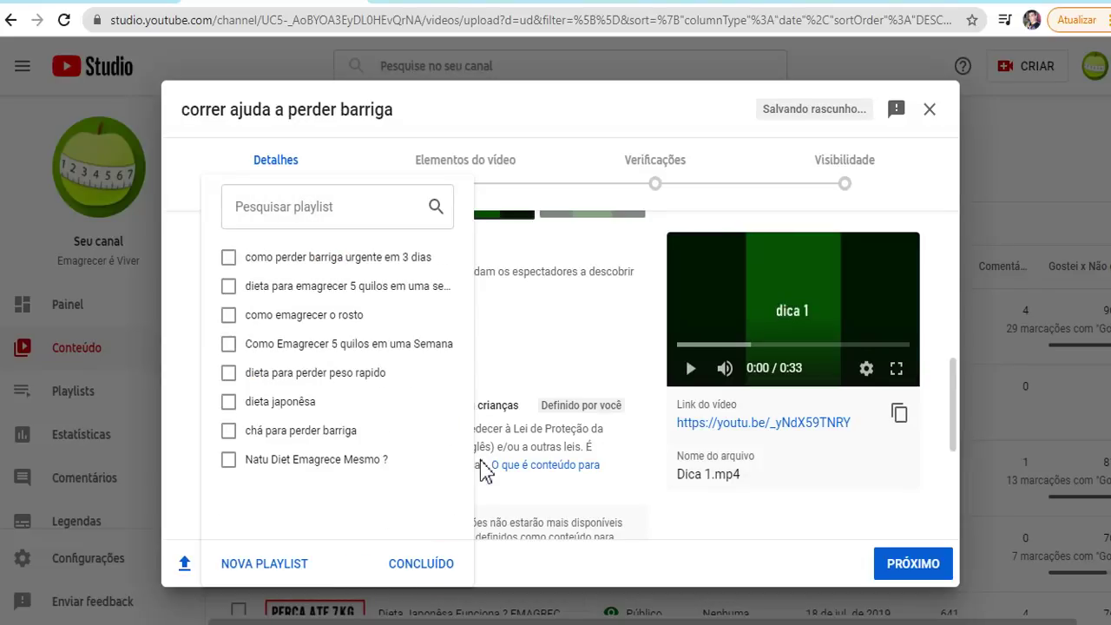
{"action": "left_click", "coordinate": [229, 259]}
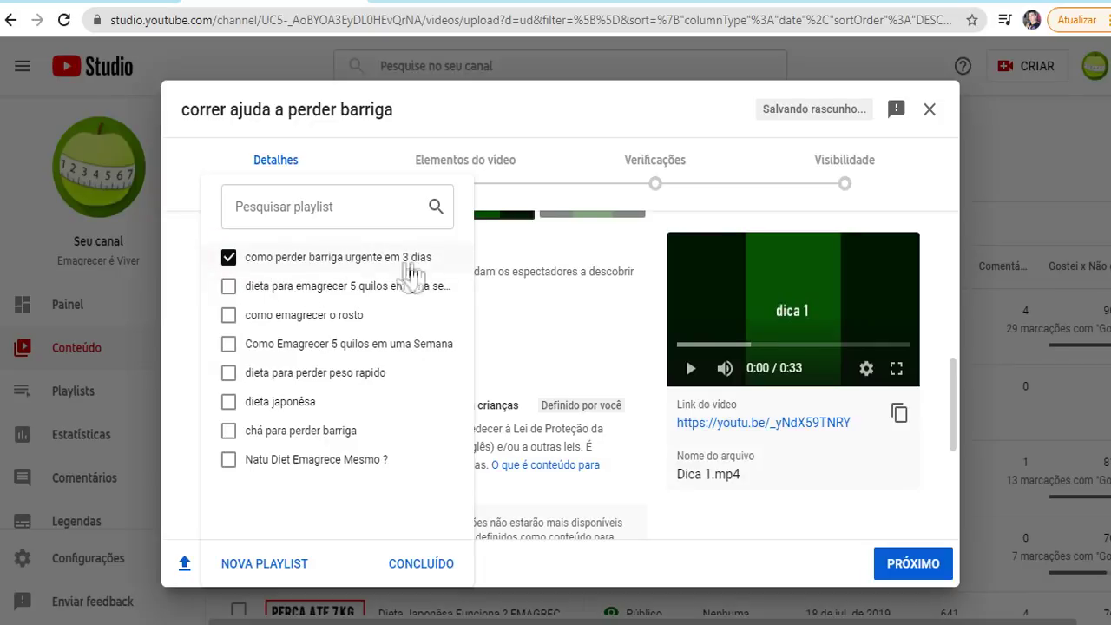
Compare the document's shorts list and principal keyword with the playlist selected for the video in YouTube Studio.
{"action": "key", "text": "ctrl+Tab"}
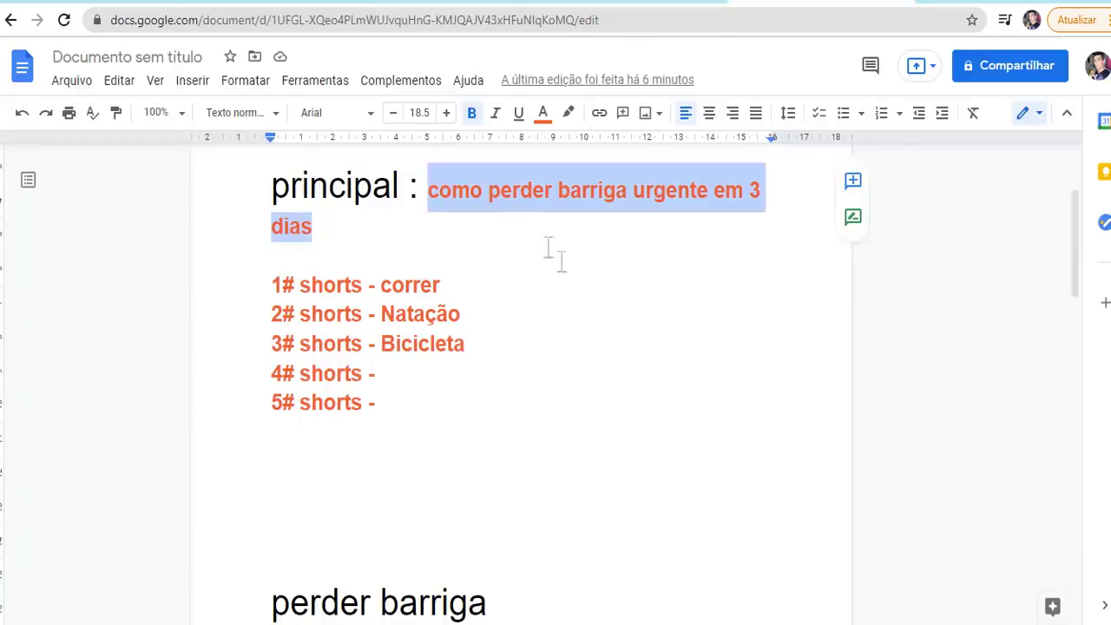
{"action": "left_click", "coordinate": [317, 5]}
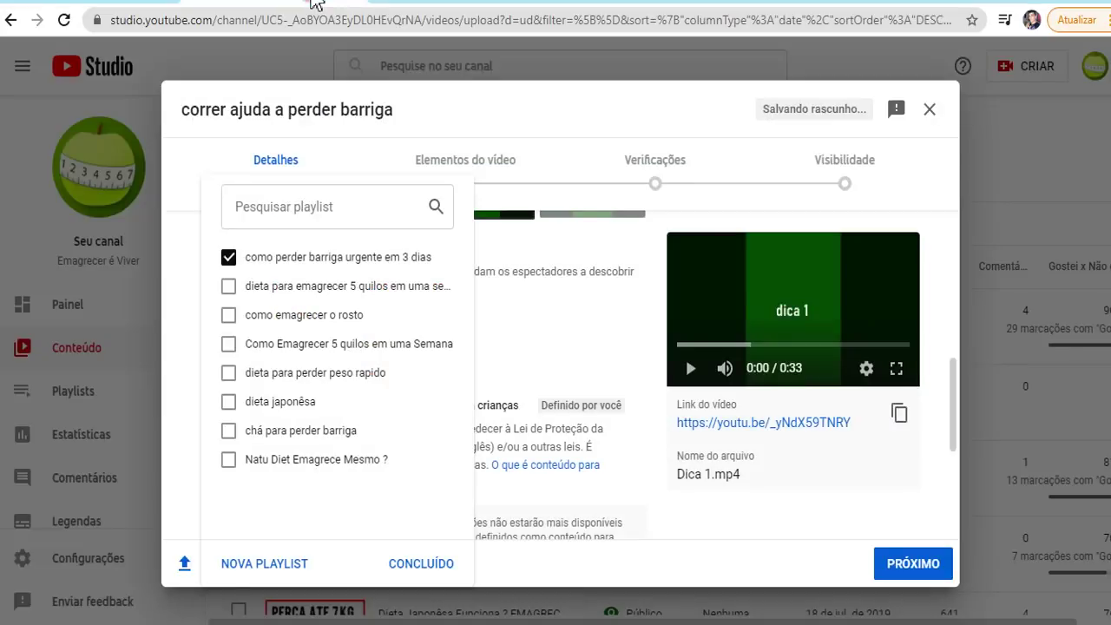
{"action": "left_click", "coordinate": [799, 4]}
{"action": "left_click_drag", "start_coordinate": [293, 284], "coordinate": [368, 408]}
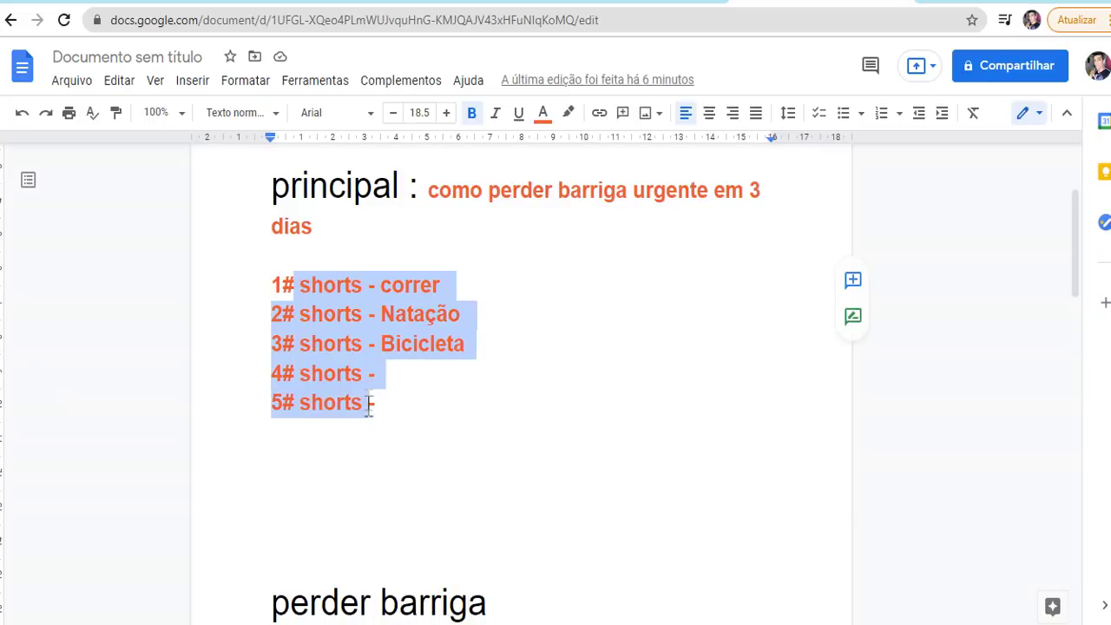
{"action": "left_click_drag", "start_coordinate": [474, 189], "coordinate": [576, 231]}
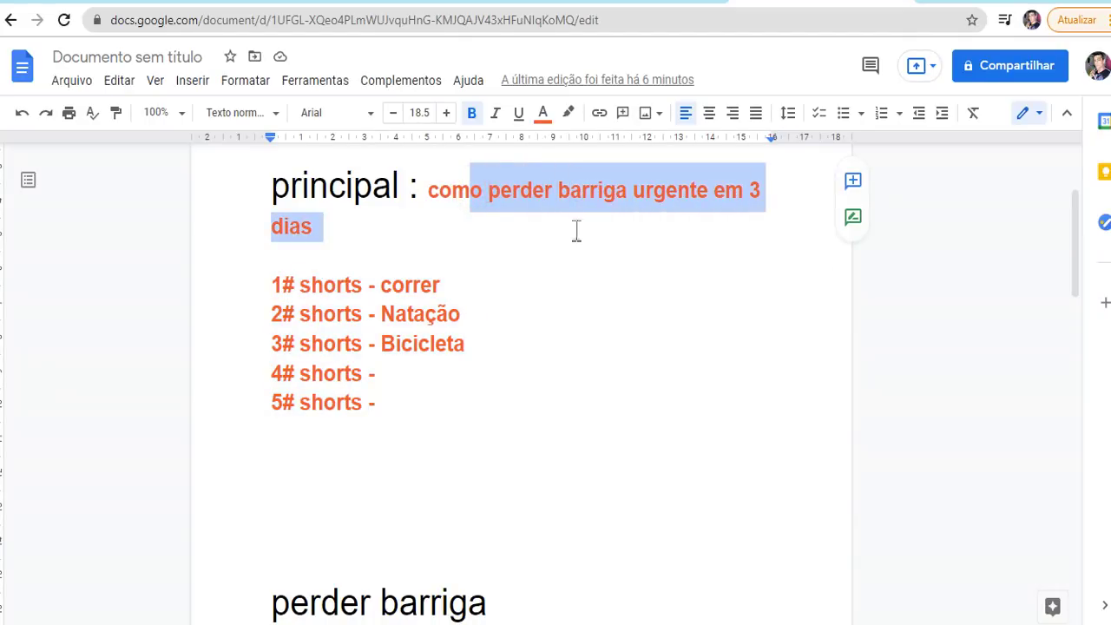
{"action": "left_click", "coordinate": [295, 4]}
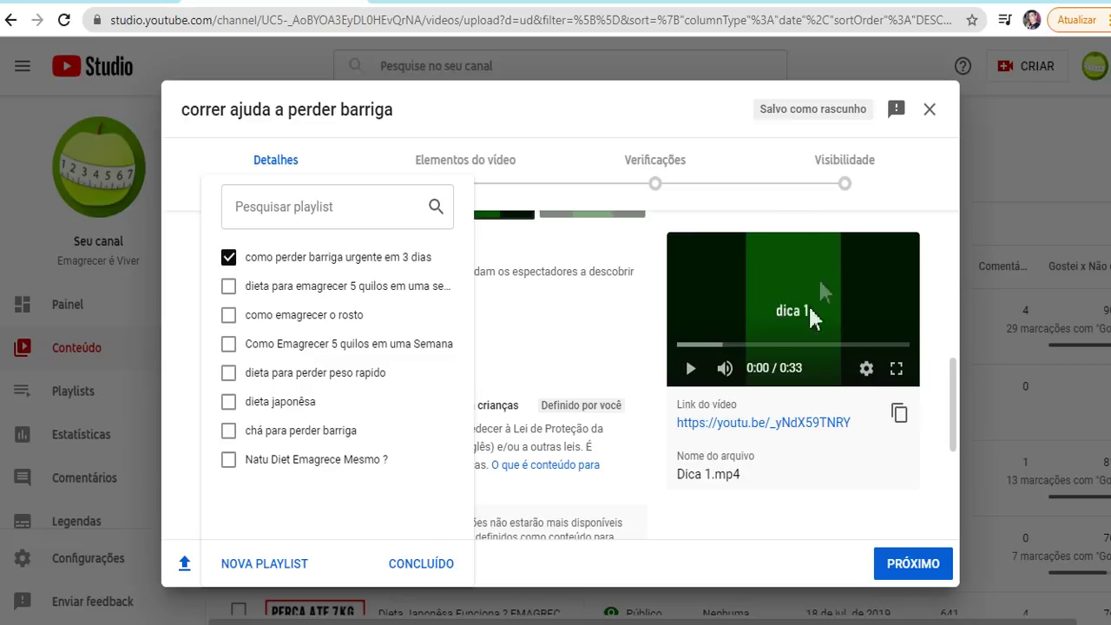
Close the playlist selection and append "#shorts" to the video title "correr ajuda a perder barriga".
{"action": "left_click", "coordinate": [958, 415]}
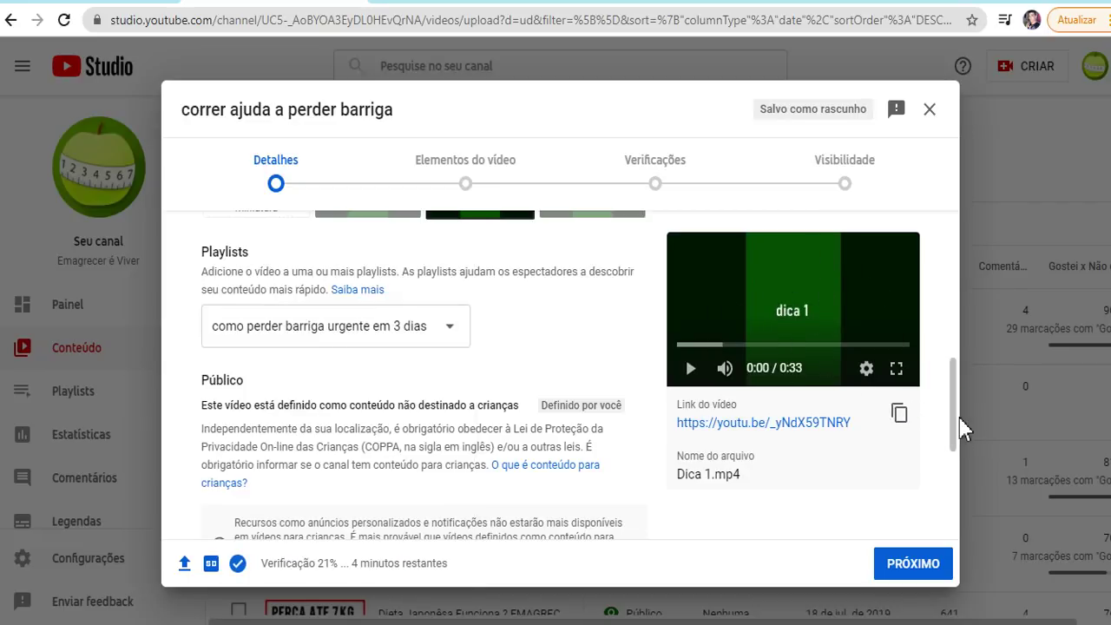
{"action": "left_click_drag", "start_coordinate": [952, 422], "coordinate": [968, 265]}
{"action": "left_click", "coordinate": [461, 299]}
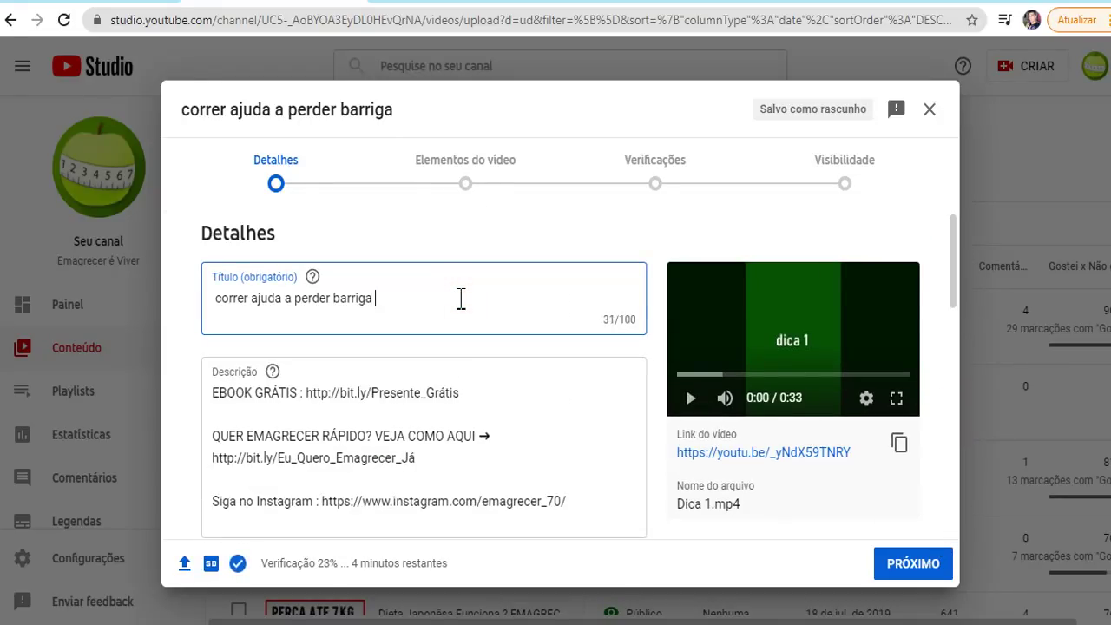
{"action": "type", "text": "#shorts"}
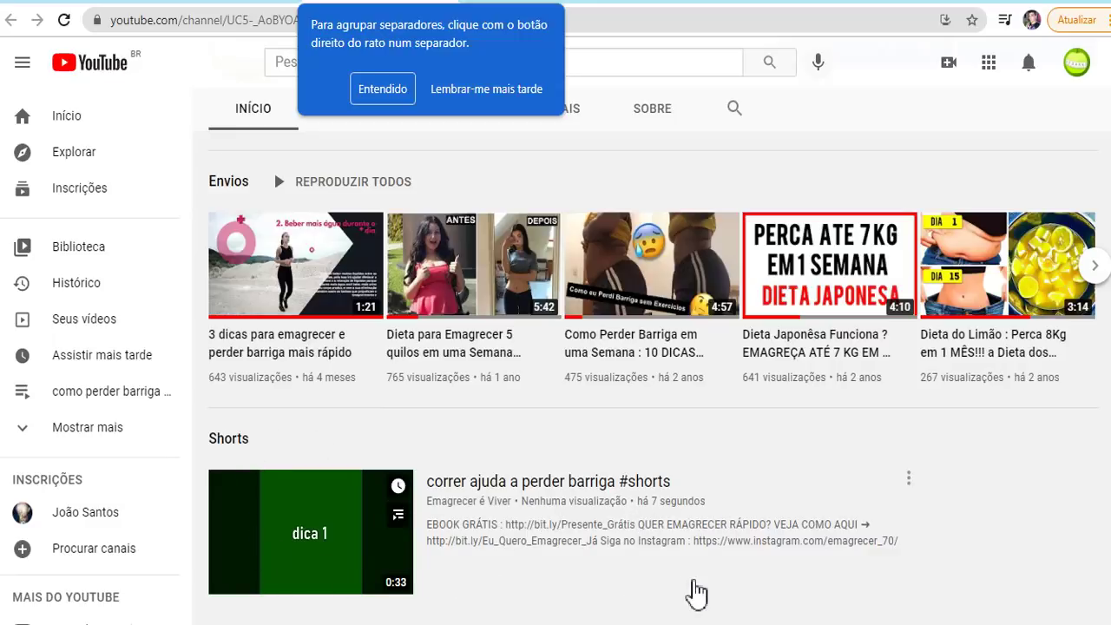
Compare the principal keyword and the second short's topic in the Google Docs document with the Shorts section on the YouTube channel page.
{"action": "key", "text": "ctrl+Tab"}
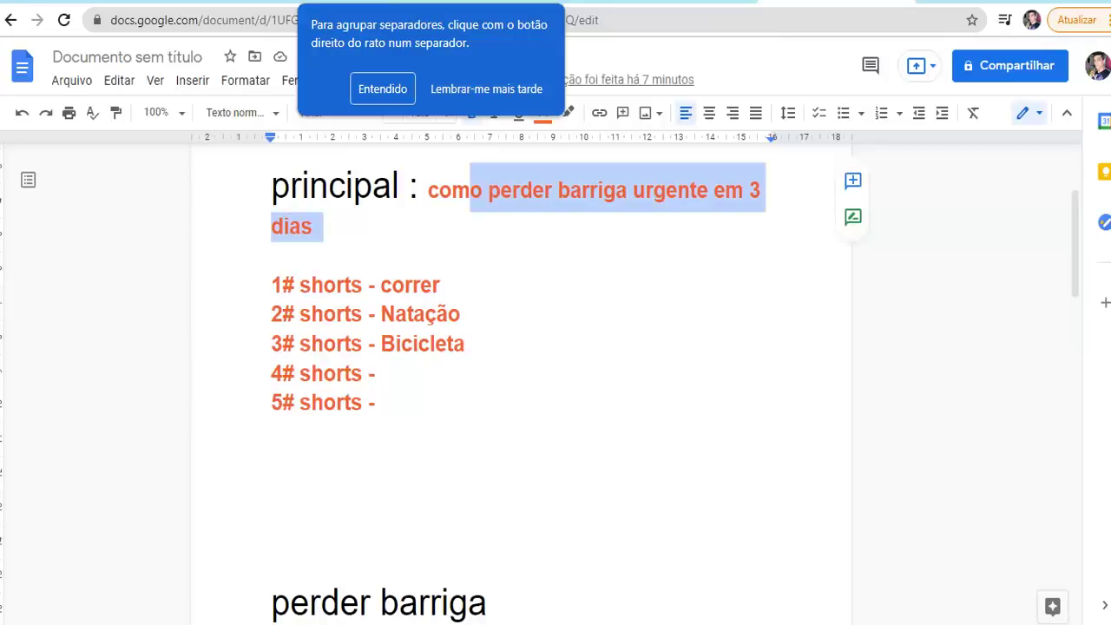
{"action": "left_click_drag", "start_coordinate": [427, 189], "coordinate": [611, 234]}
{"action": "left_click", "coordinate": [531, 262]}
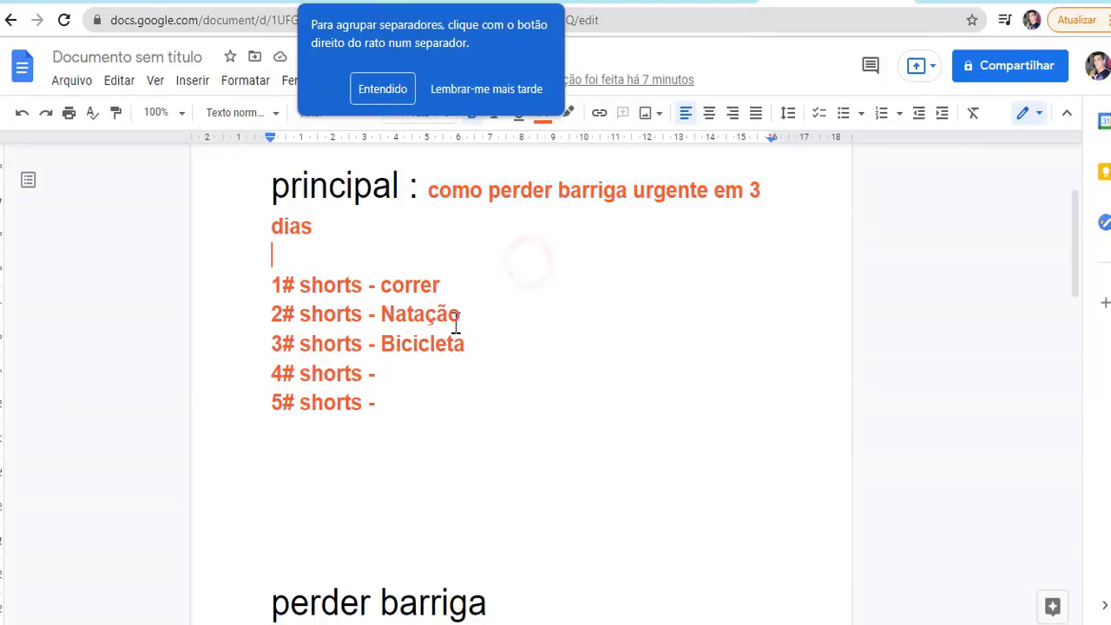
{"action": "left_click_drag", "start_coordinate": [448, 317], "coordinate": [370, 324]}
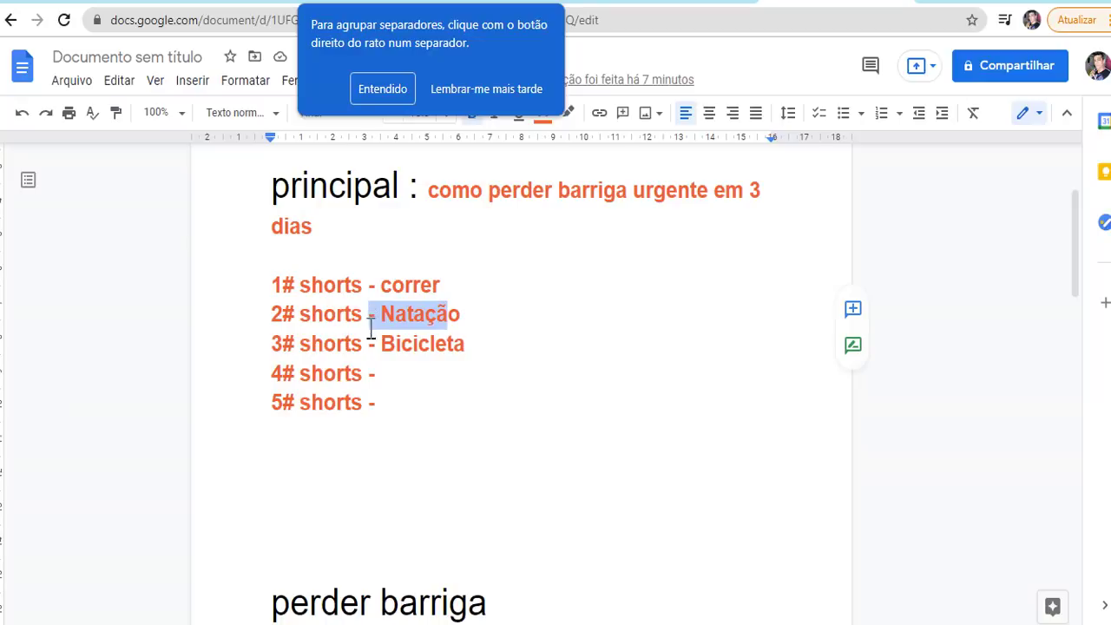
{"action": "left_click", "coordinate": [553, 3]}
{"action": "scroll", "coordinate": [651, 347], "scroll_direction": "down", "scroll_amount": 5}
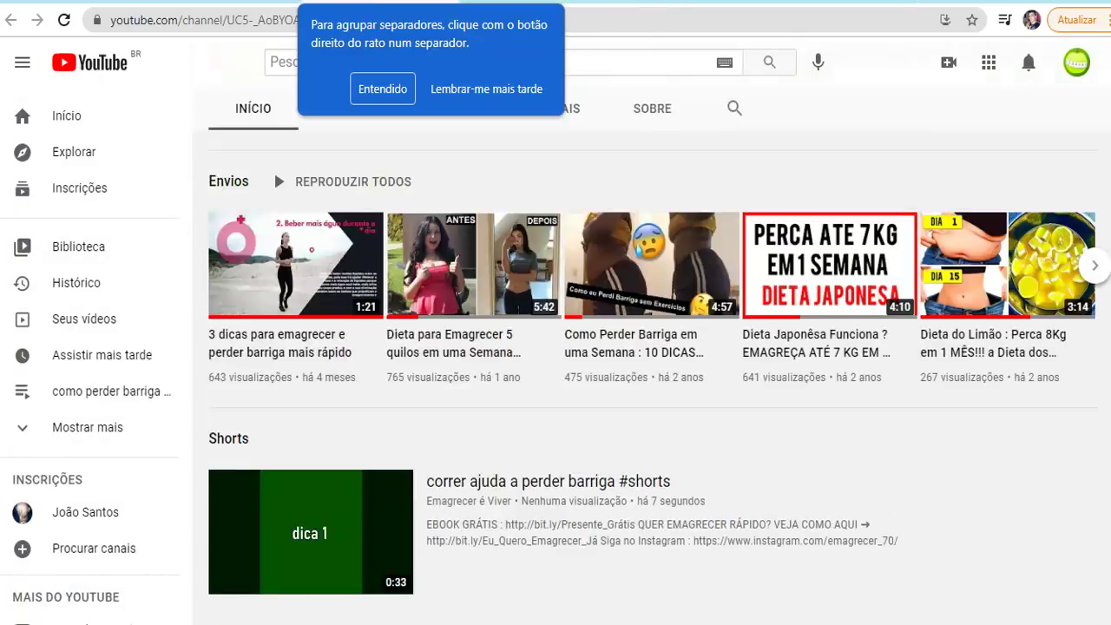
{"action": "key", "text": "ctrl+Tab"}
{"action": "left_click", "coordinate": [806, 6]}
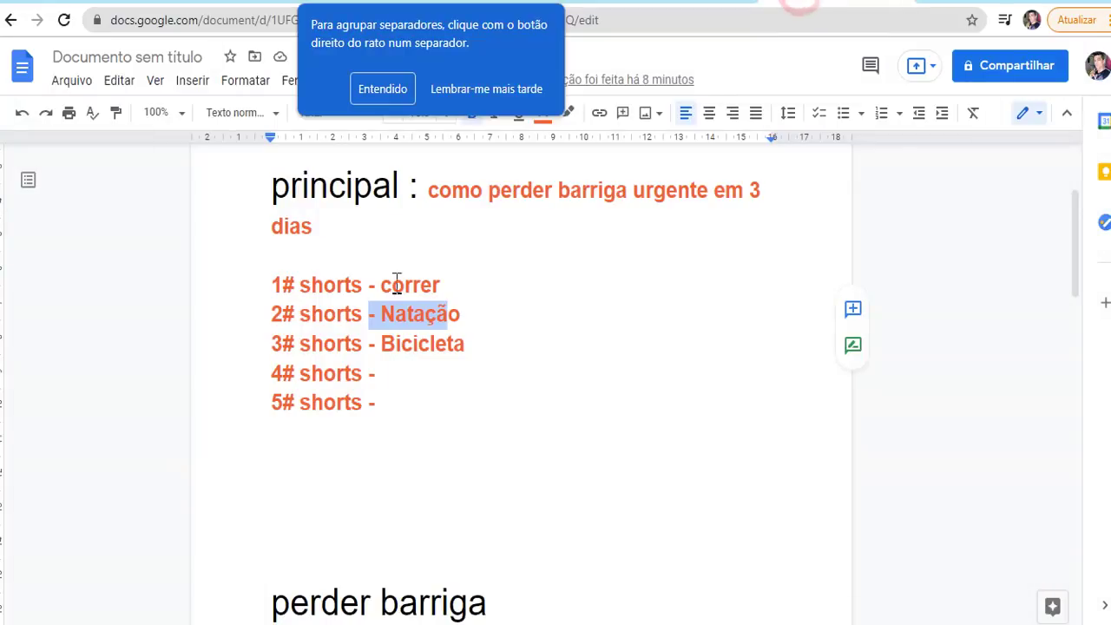
In YouTube Studio, title the Dica 2 video "Natação ajuda a perder barriga #shorts".
{"action": "left_click", "coordinate": [229, 2]}
{"action": "triple_click", "coordinate": [321, 303]}
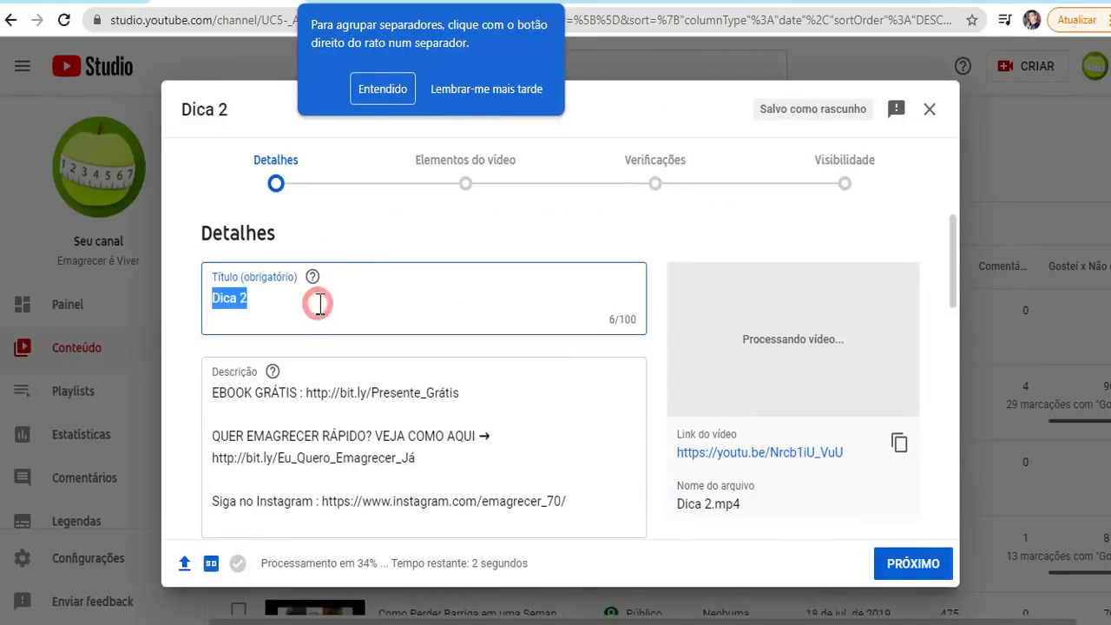
{"action": "key", "text": "BackSpace"}
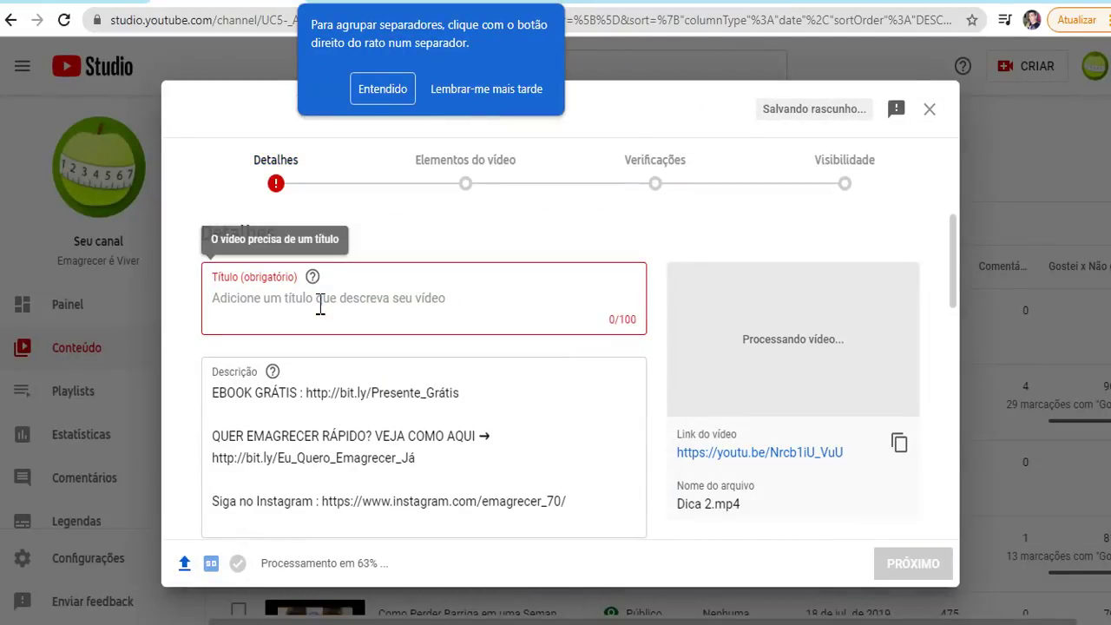
{"action": "type", "text": "Nata"}
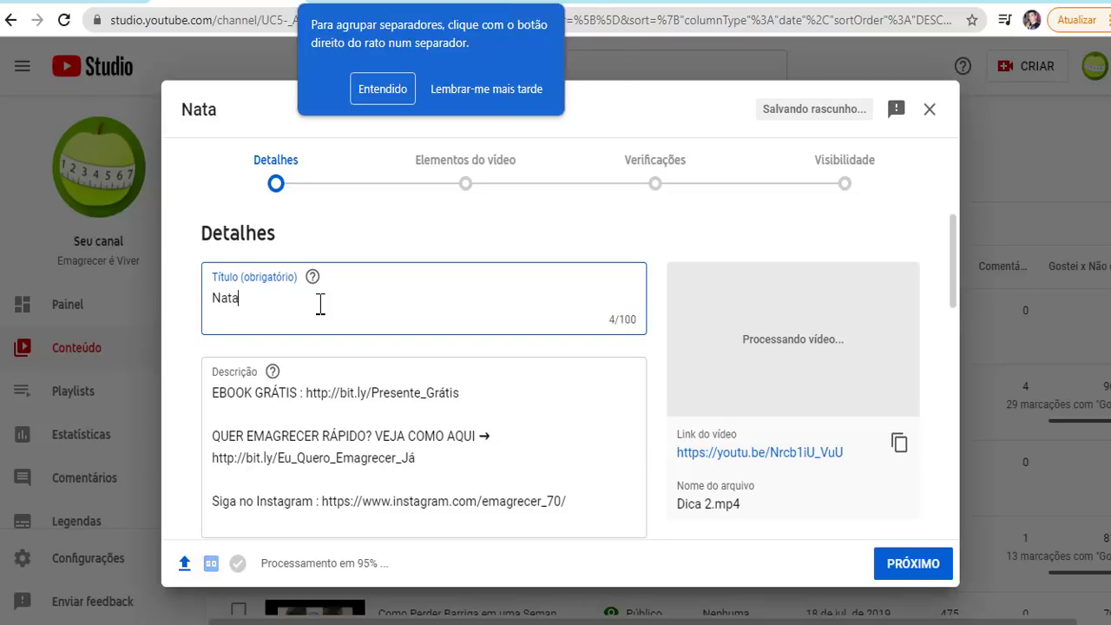
{"action": "type", "text": "ção ajuda a perder barriga"}
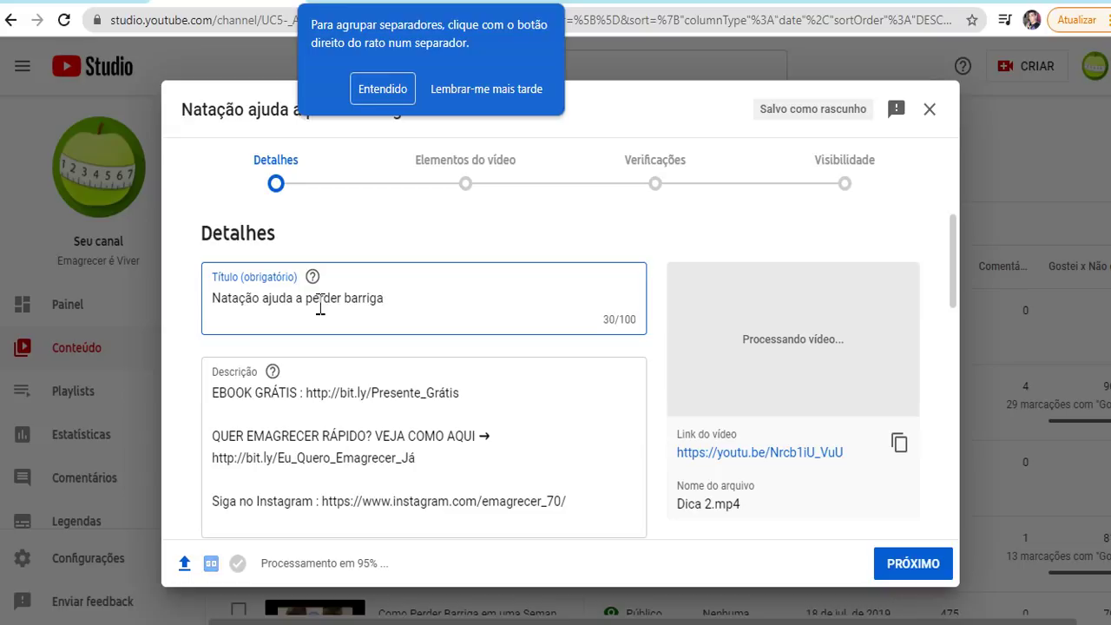
{"action": "type", "text": "#shorts"}
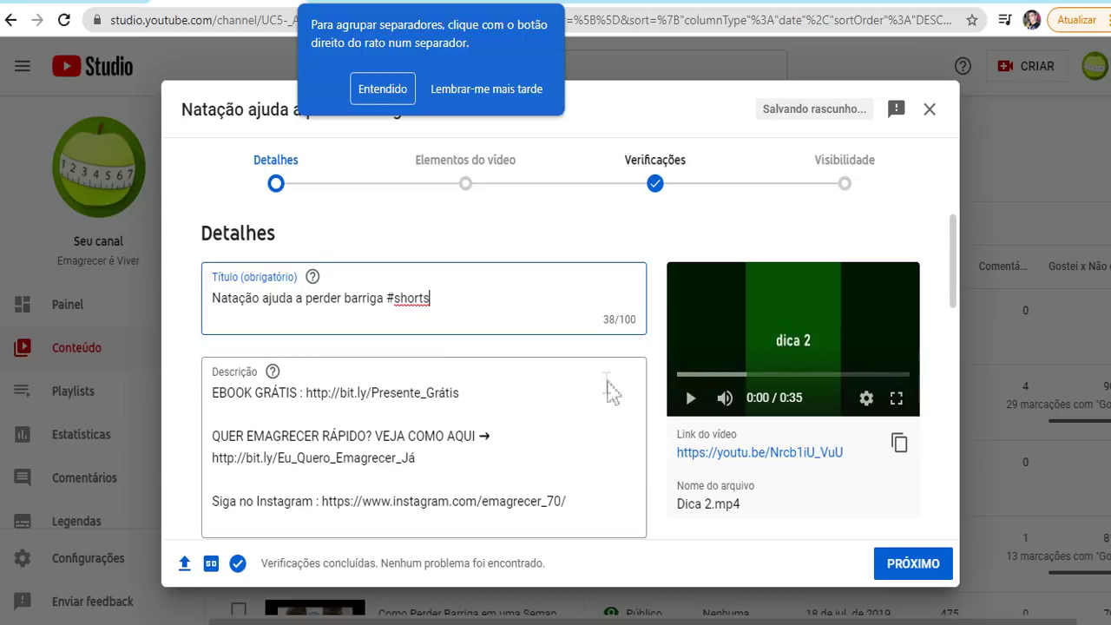
Add the Dica 2 video to the playlist "como perder barriga urgente em 3 dias".
{"action": "scroll", "coordinate": [607, 389], "scroll_direction": "down", "scroll_amount": 8}
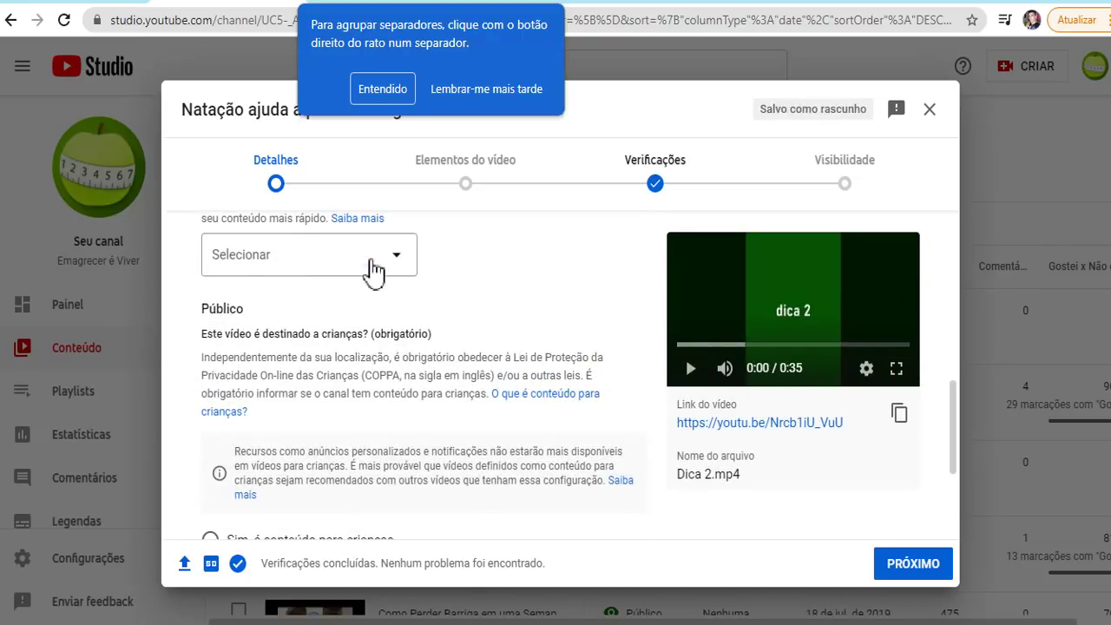
{"action": "left_click", "coordinate": [368, 260]}
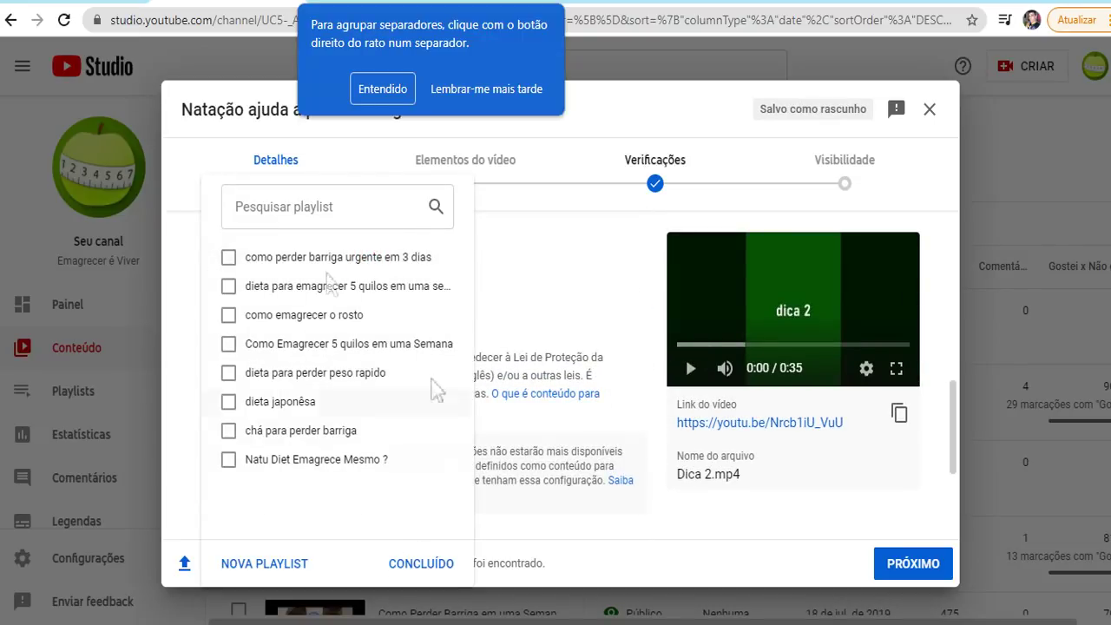
{"action": "left_click", "coordinate": [229, 257]}
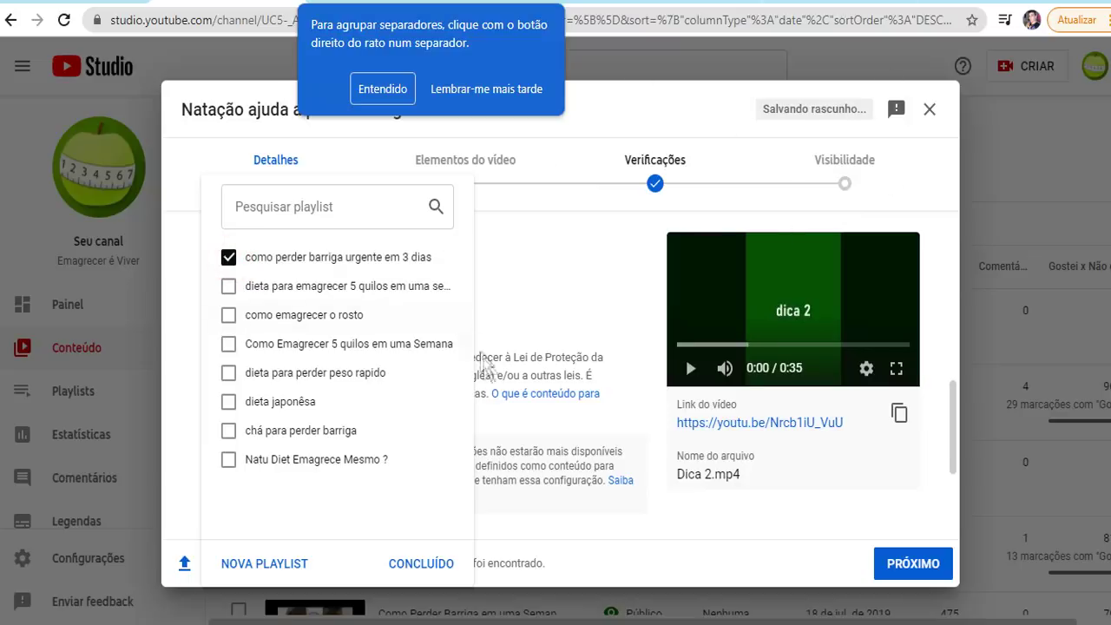
{"action": "left_click", "coordinate": [423, 563]}
Set the audience to "Não, não é conteúdo para crianças" and advance the Dica 2 upload past its details.
{"action": "scroll", "coordinate": [363, 268], "scroll_direction": "down", "scroll_amount": 2}
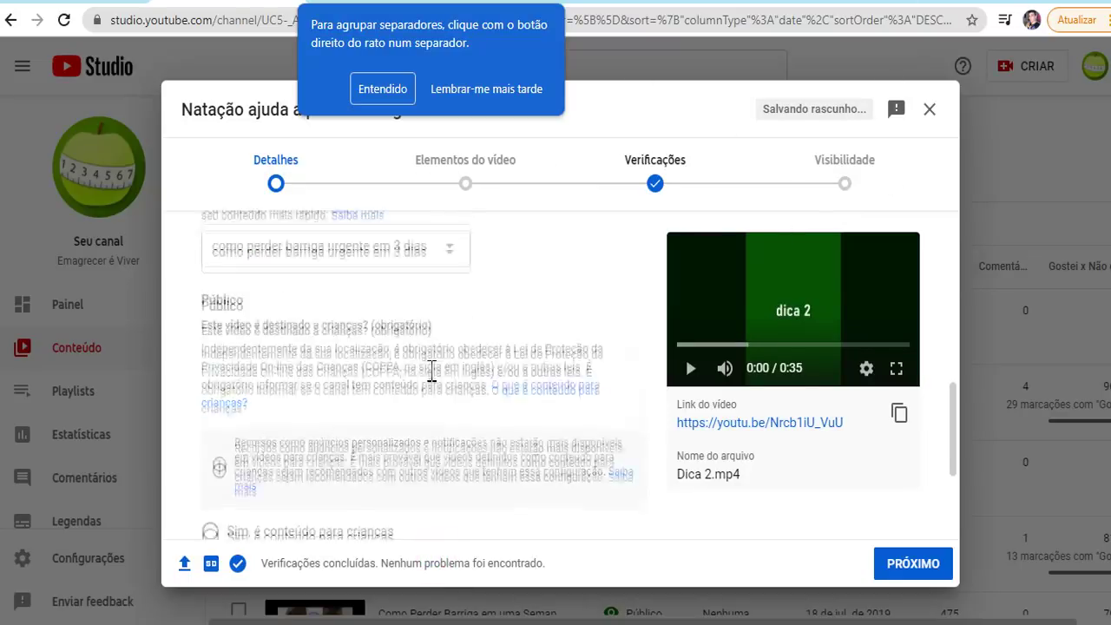
{"action": "left_click", "coordinate": [210, 390]}
{"action": "scroll", "coordinate": [439, 480], "scroll_direction": "up", "scroll_amount": 10}
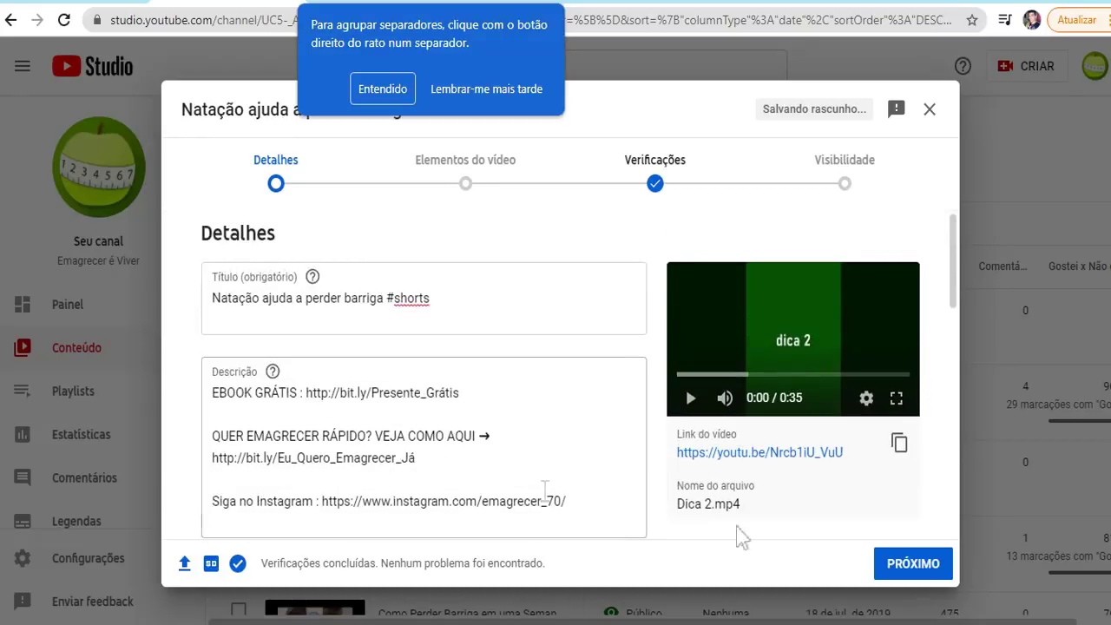
{"action": "left_click", "coordinate": [922, 569]}
{"action": "left_click", "coordinate": [927, 579]}
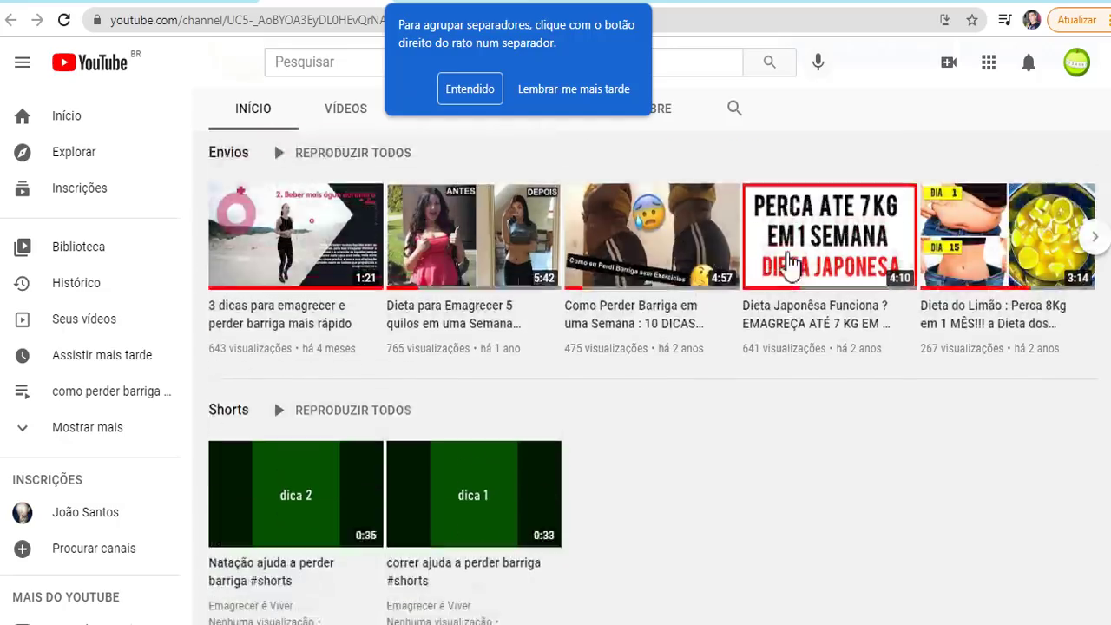
Review the shorts on the YouTube channel page against the principal keyword and the third short's topic in the Google Docs document.
{"action": "scroll", "coordinate": [526, 322], "scroll_direction": "down", "scroll_amount": 1}
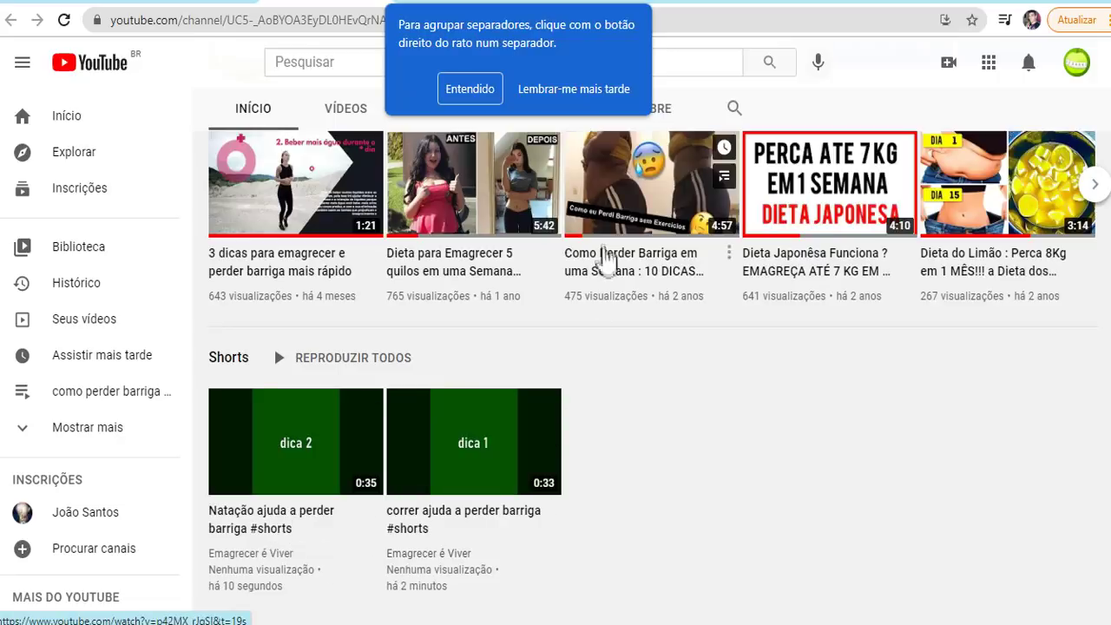
{"action": "left_click", "coordinate": [746, 3]}
{"action": "left_click_drag", "start_coordinate": [425, 189], "coordinate": [580, 224]}
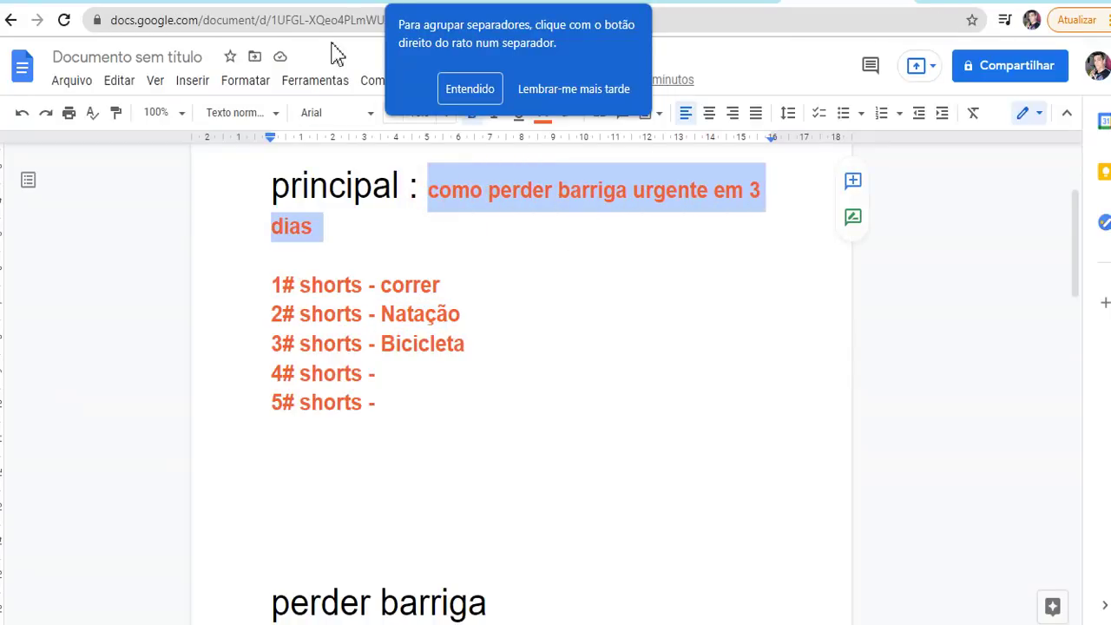
{"action": "left_click", "coordinate": [338, 5]}
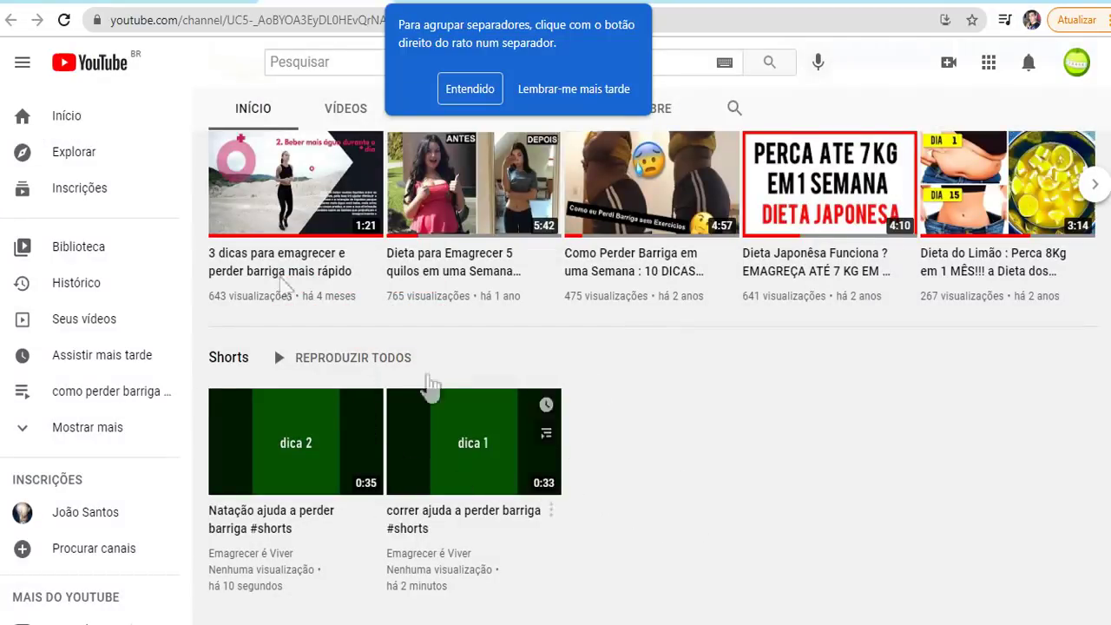
{"action": "left_click", "coordinate": [222, 5]}
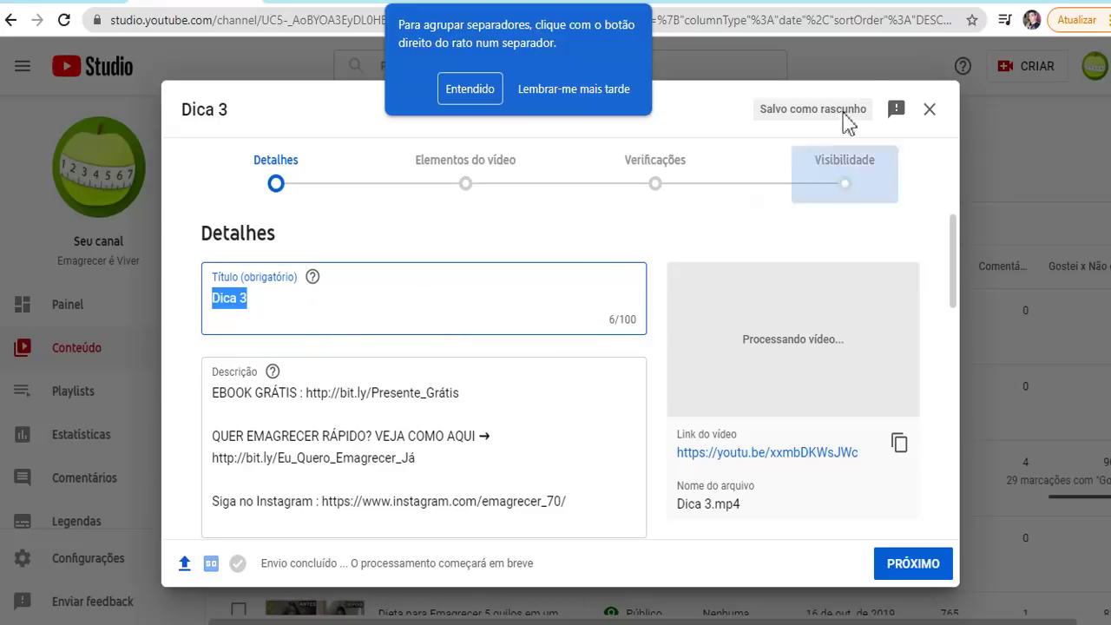
{"action": "left_click", "coordinate": [861, 4]}
{"action": "left_click_drag", "start_coordinate": [472, 328], "coordinate": [417, 347]}
{"action": "left_click", "coordinate": [421, 351]}
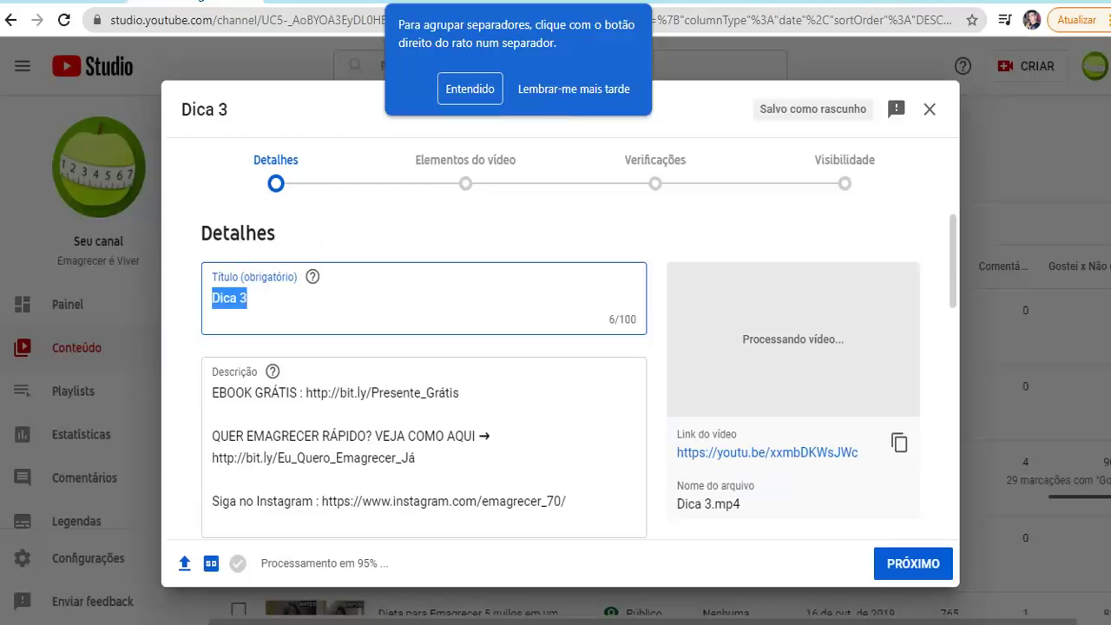
In YouTube Studio, replace the Dica 3 video's title with "Andar de bicleta ajuda a perder barriga".
{"action": "left_click", "coordinate": [199, 4]}
{"action": "triple_click", "coordinate": [322, 310]}
{"action": "key", "text": "BackSpace"}
{"action": "key", "text": "Caps_Lock"}
{"action": "type", "text": "NS"}
{"action": "key", "text": "BackSpace"}
{"action": "key", "text": "BackSpace"}
{"action": "key", "text": "Caps_Lock"}
{"action": "type", "text": "a"}
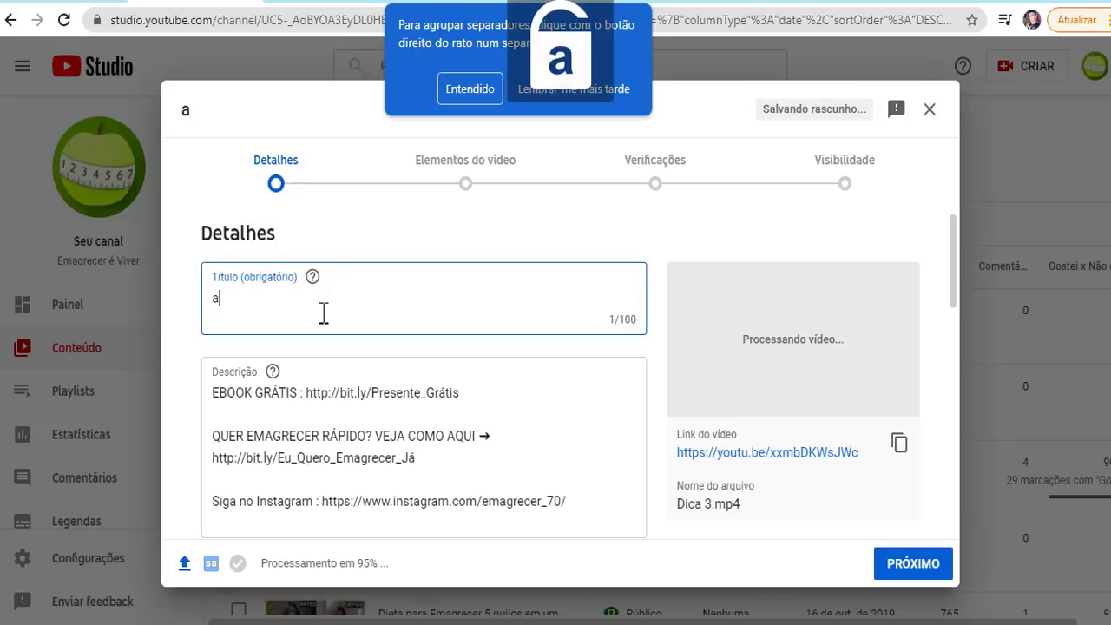
{"action": "key", "text": "BackSpace"}
{"action": "key", "text": "Caps_Lock"}
{"action": "type", "text": "A"}
{"action": "key", "text": "Caps_Lock"}
{"action": "type", "text": "n"}
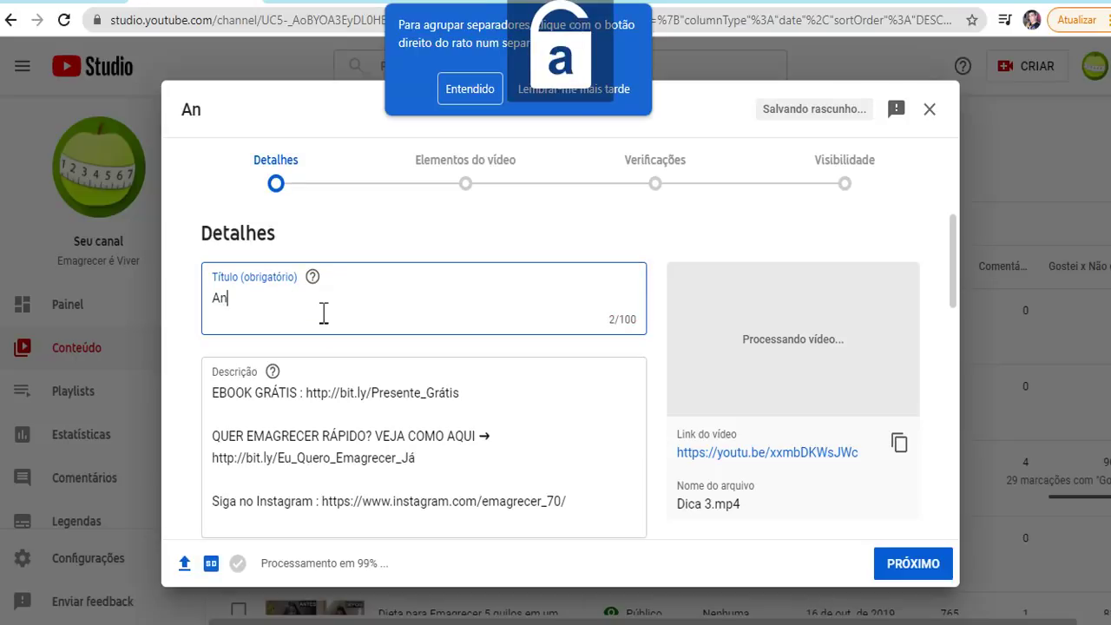
{"action": "type", "text": "ds"}
{"action": "key", "text": "BackSpace"}
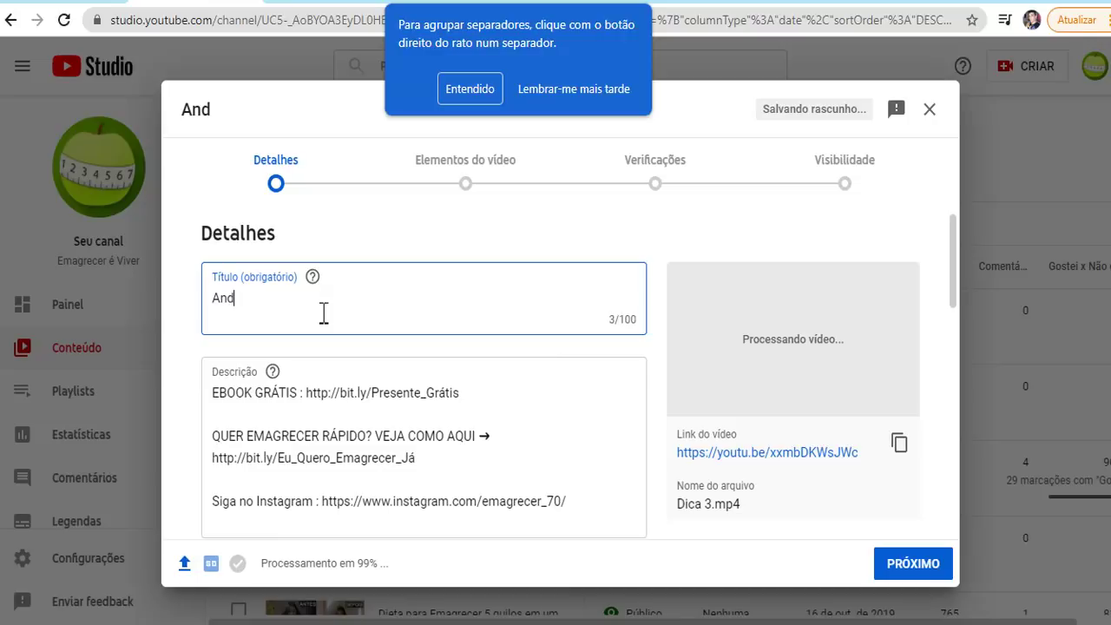
{"action": "type", "text": "ar de bicletaaju"}
{"action": "key", "text": "BackSpace"}
{"action": "key", "text": "BackSpace"}
{"action": "key", "text": "BackSpace"}
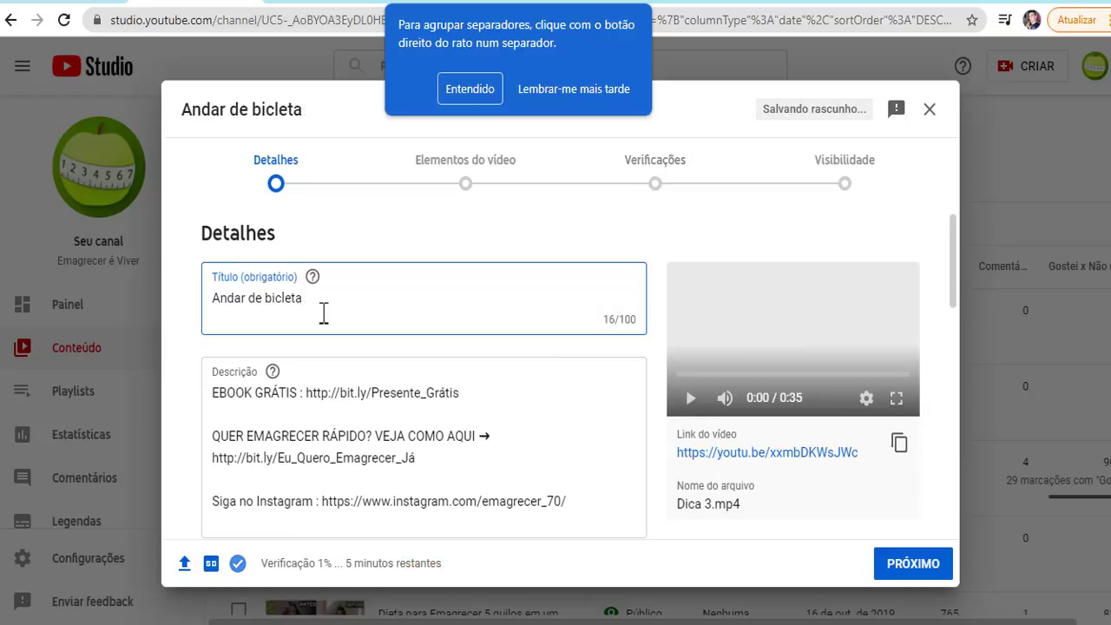
{"action": "type", "text": "ajudar"}
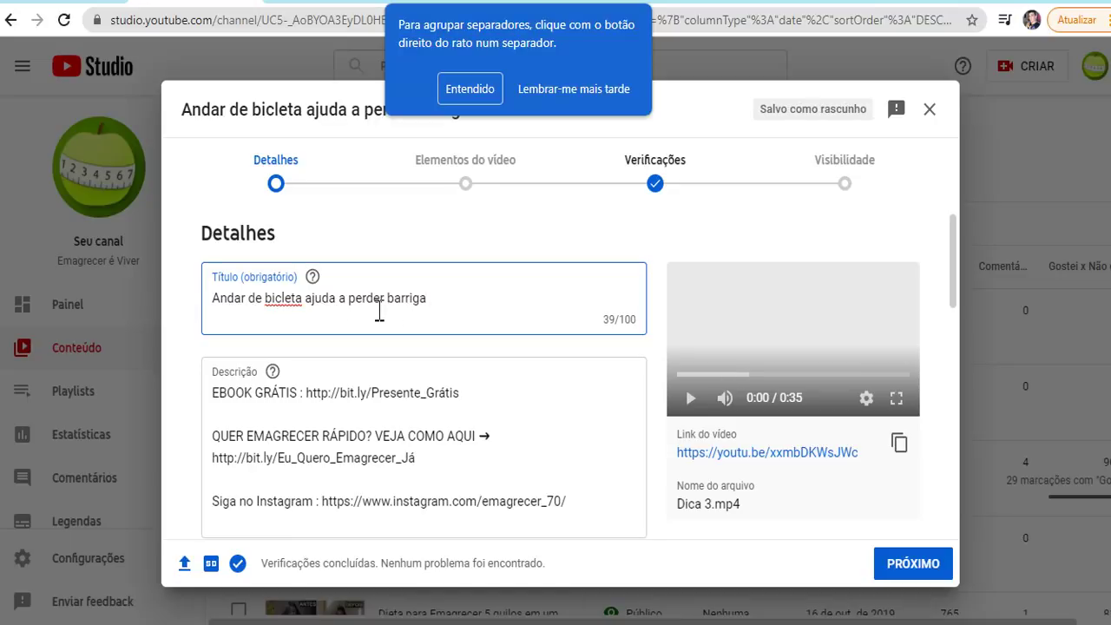
Add the Dica 3 video to the playlist "como perder barriga urgente em 3 dias" and mark it as not made for children.
{"action": "scroll", "coordinate": [548, 393], "scroll_direction": "down", "scroll_amount": 8}
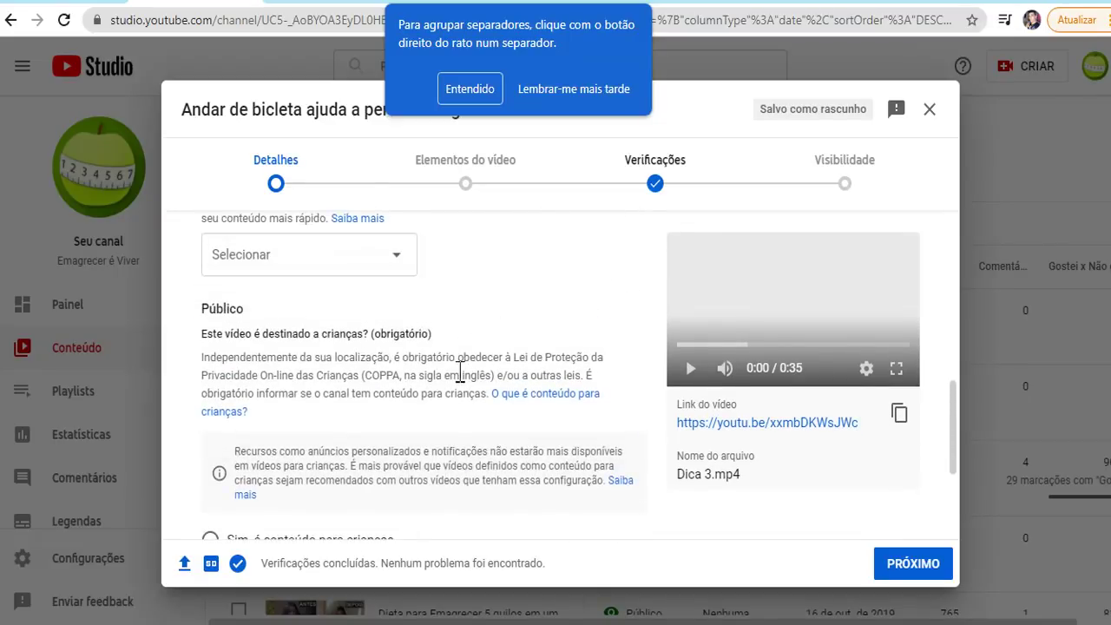
{"action": "left_click", "coordinate": [401, 254]}
{"action": "left_click", "coordinate": [230, 257]}
{"action": "left_click", "coordinate": [443, 564]}
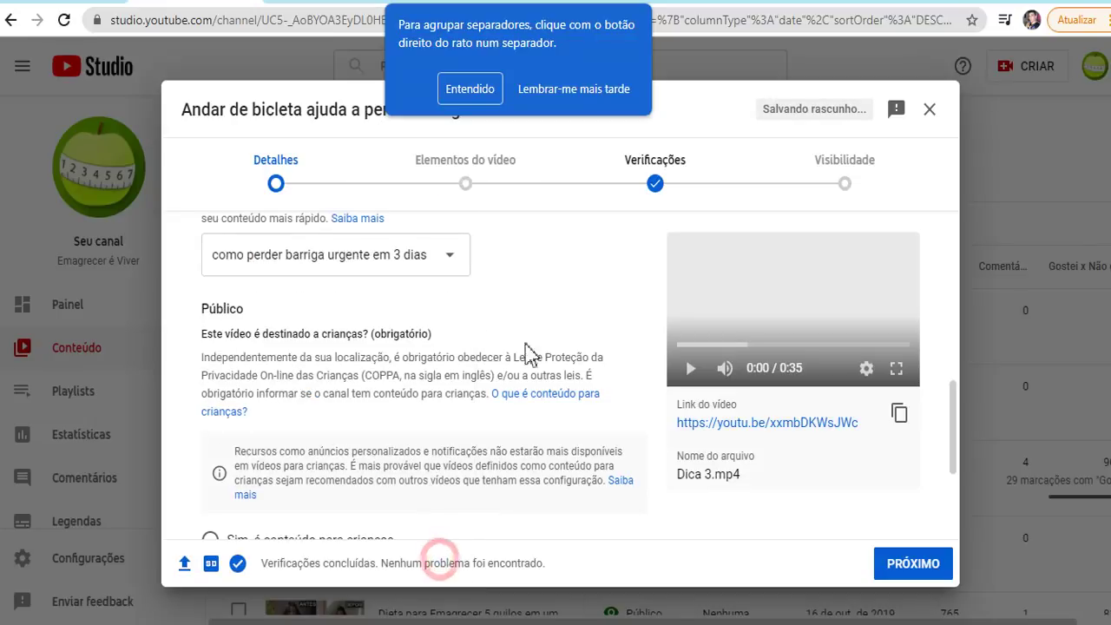
{"action": "scroll", "coordinate": [425, 408], "scroll_direction": "down", "scroll_amount": 2}
{"action": "left_click", "coordinate": [210, 389]}
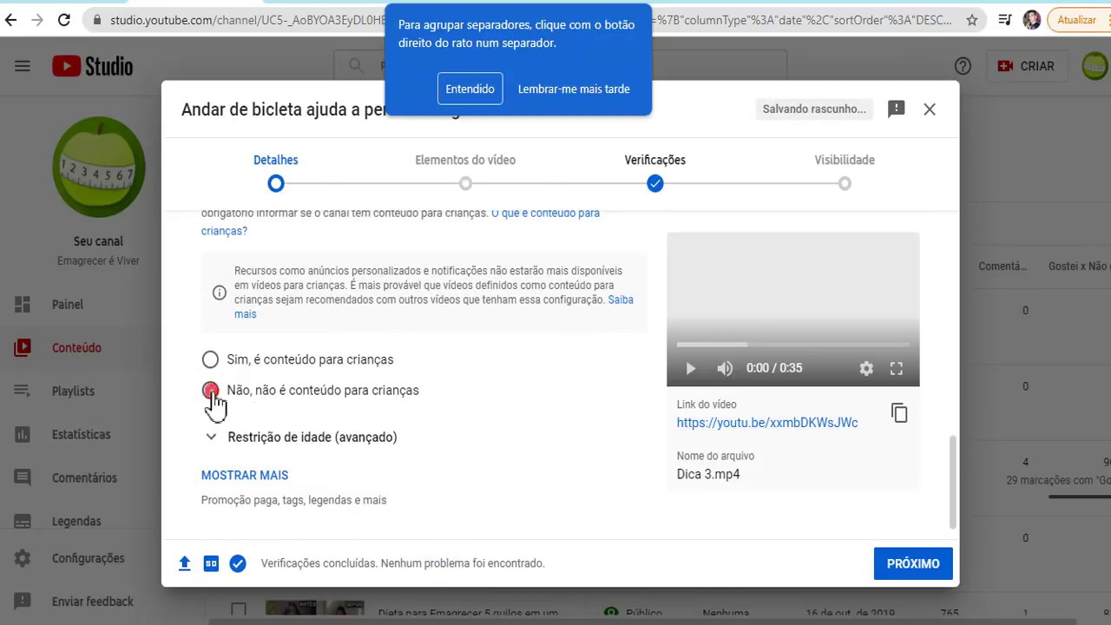
{"action": "scroll", "coordinate": [573, 408], "scroll_direction": "up", "scroll_amount": 5}
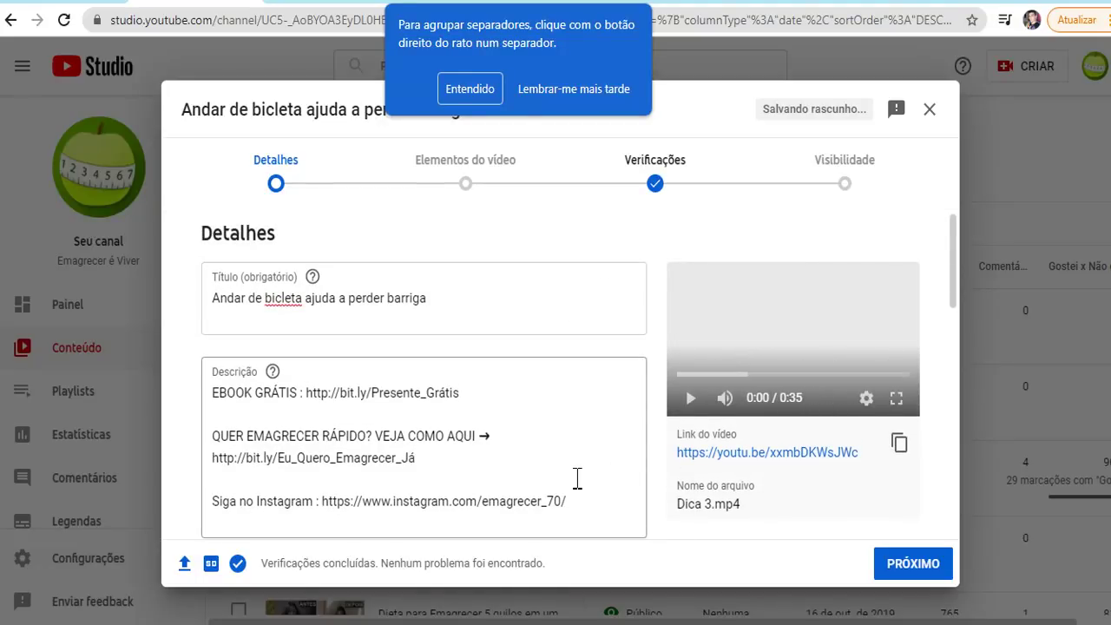
Proceed through the video elements, checks and visibility stages and publish the Dica 3 short.
{"action": "left_click", "coordinate": [915, 564]}
{"action": "left_click", "coordinate": [916, 564]}
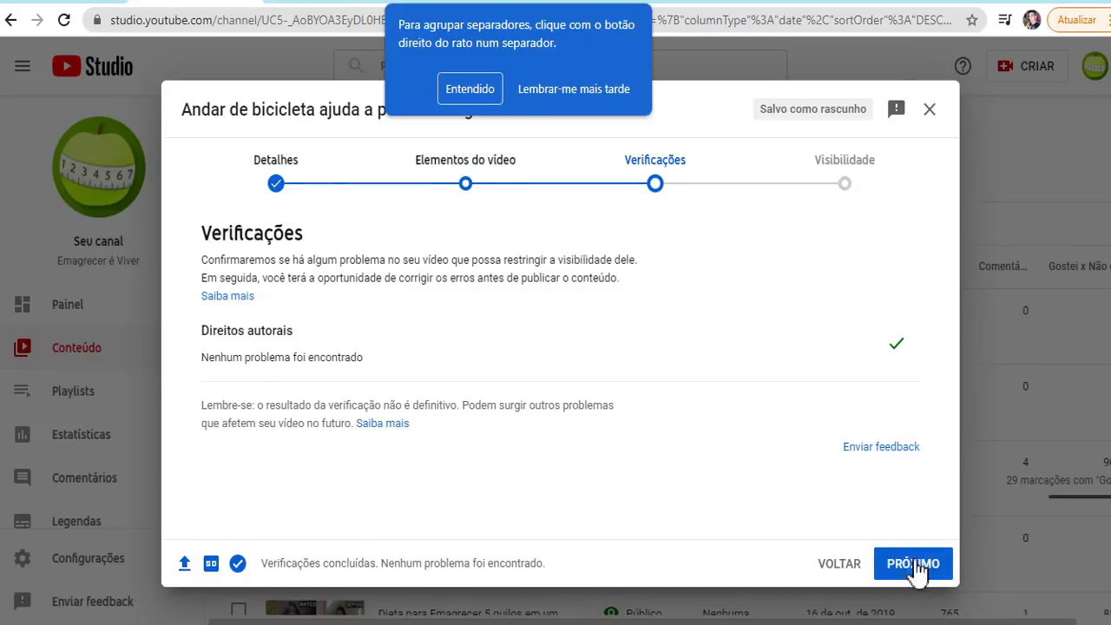
{"action": "left_click", "coordinate": [915, 565]}
{"action": "left_click", "coordinate": [913, 564]}
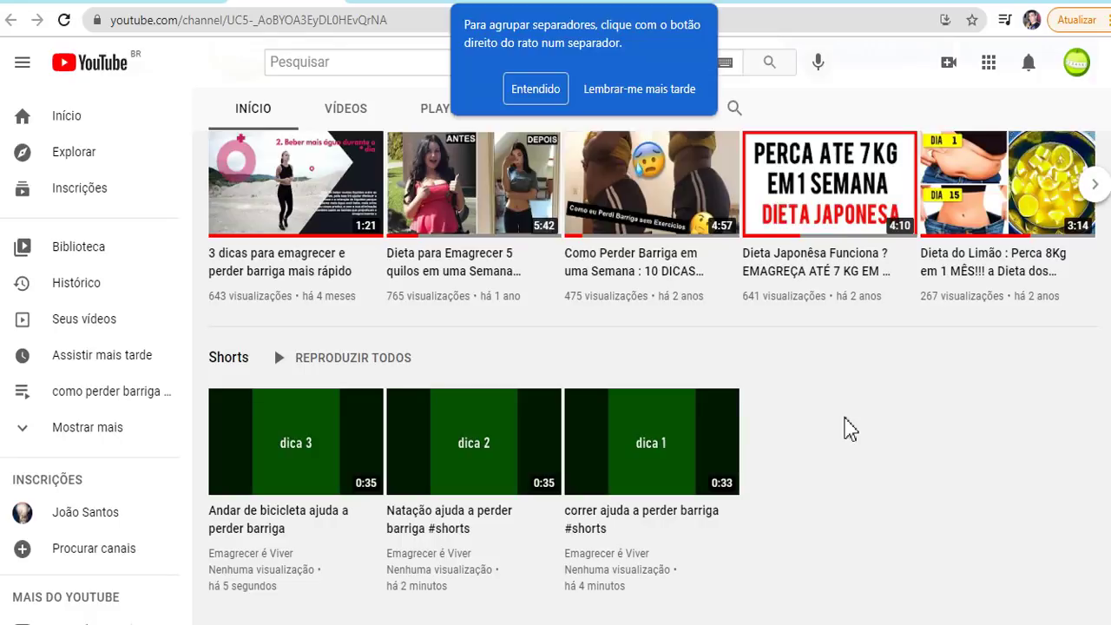
Add the playlist "como perder barriga urgente em 3 dias" as a single-playlist featured section in the channel layout and publish the change.
{"action": "left_click", "coordinate": [533, 91]}
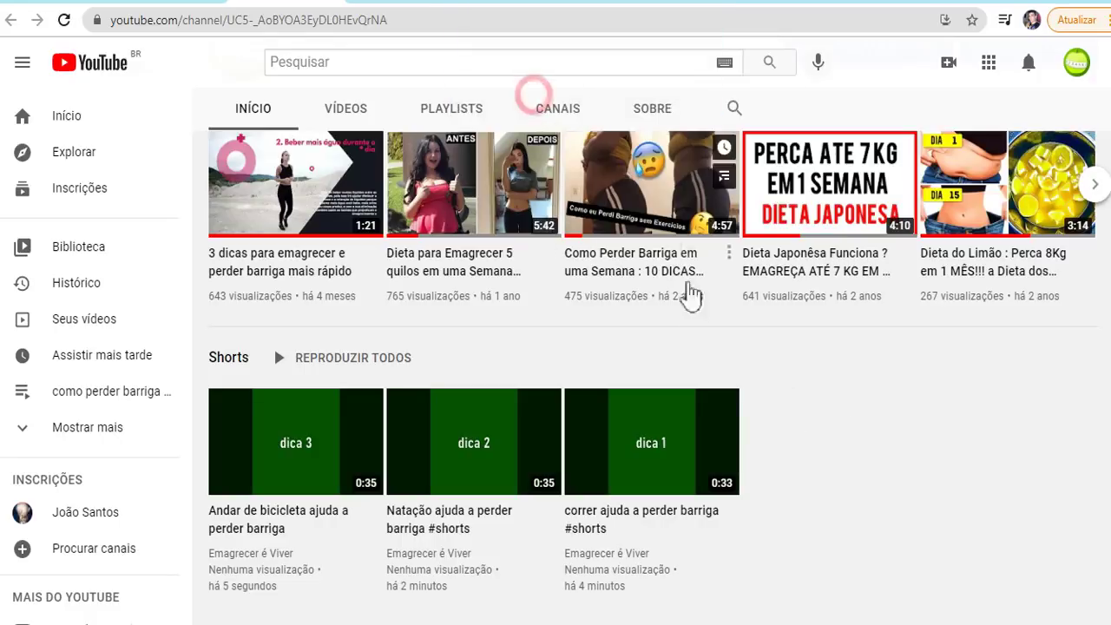
{"action": "scroll", "coordinate": [477, 503], "scroll_direction": "up", "scroll_amount": 7}
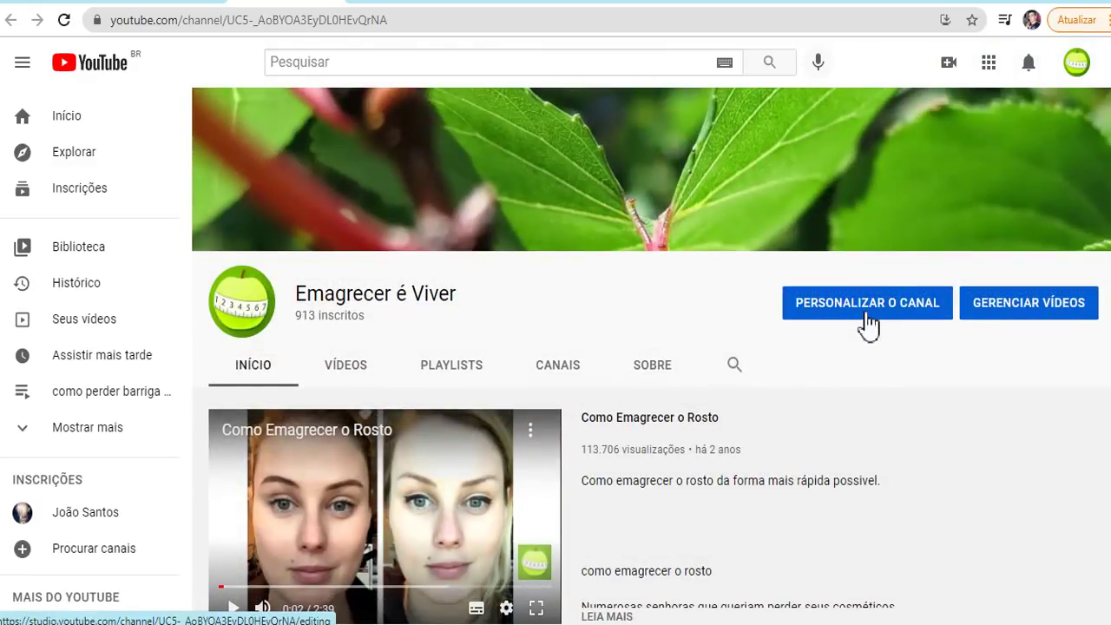
{"action": "left_click", "coordinate": [868, 320]}
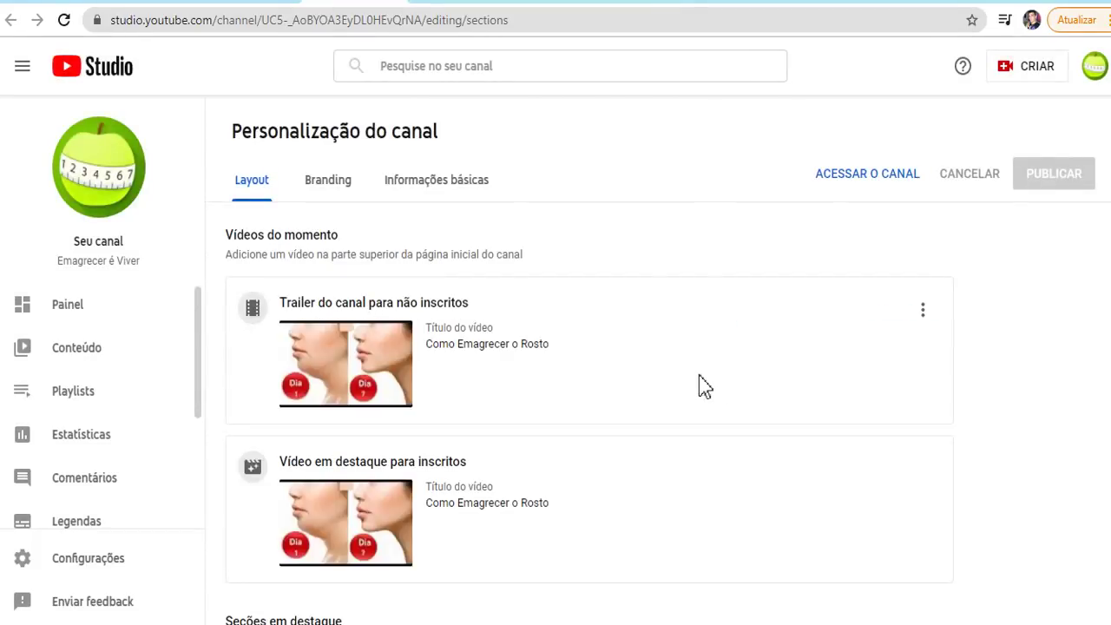
{"action": "scroll", "coordinate": [661, 384], "scroll_direction": "down", "scroll_amount": 4}
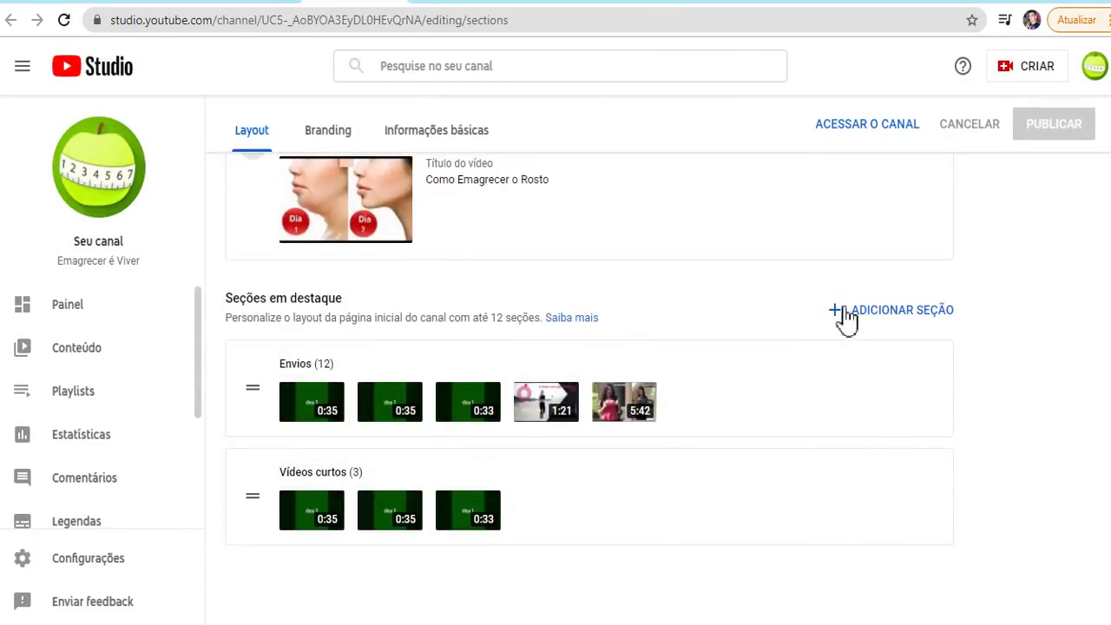
{"action": "left_click", "coordinate": [846, 316]}
{"action": "scroll", "coordinate": [854, 466], "scroll_direction": "down", "scroll_amount": 2}
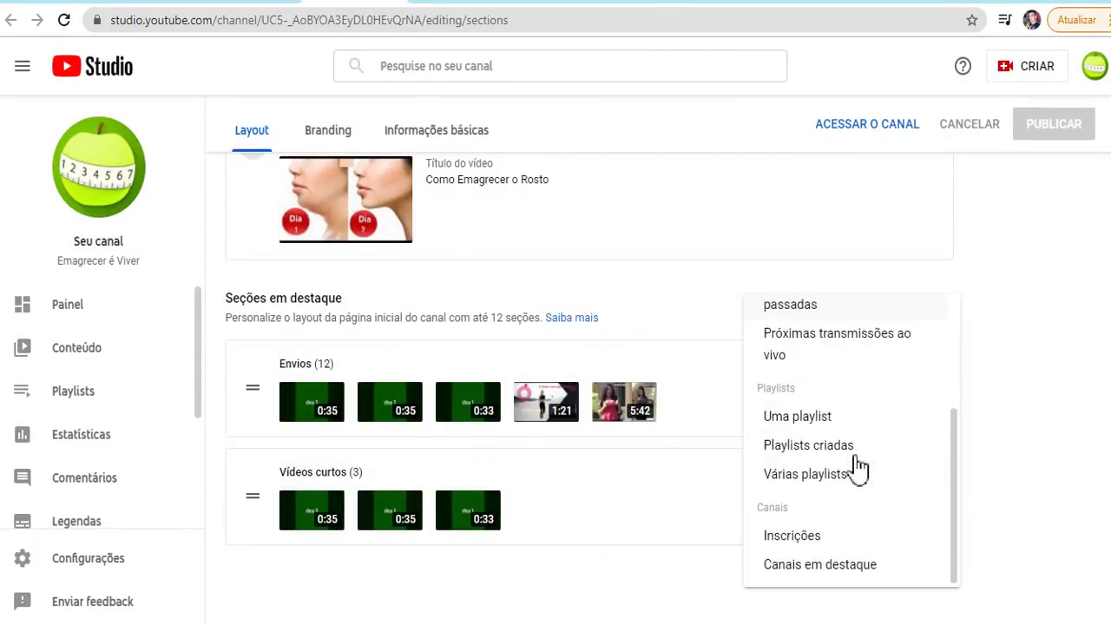
{"action": "left_click", "coordinate": [827, 421]}
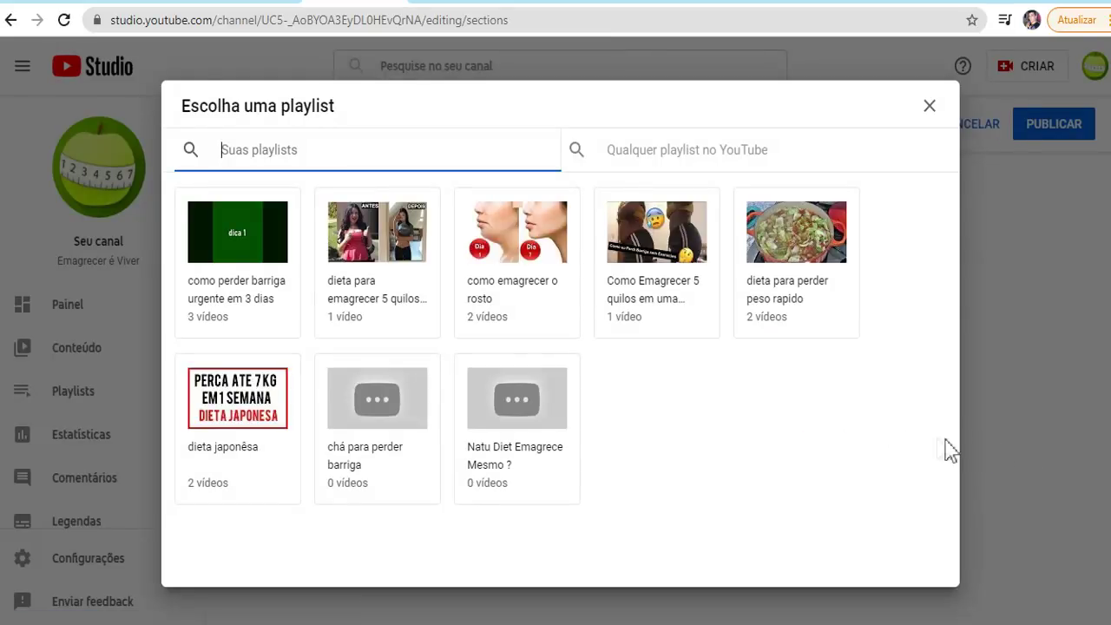
{"action": "left_click", "coordinate": [269, 299]}
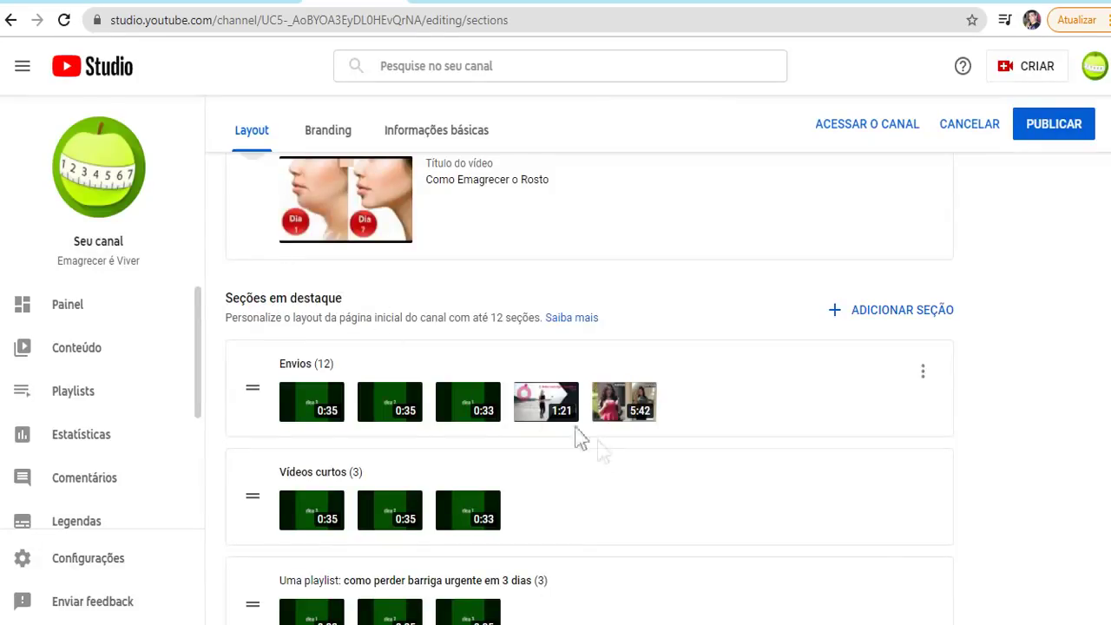
{"action": "scroll", "coordinate": [608, 455], "scroll_direction": "down", "scroll_amount": 2}
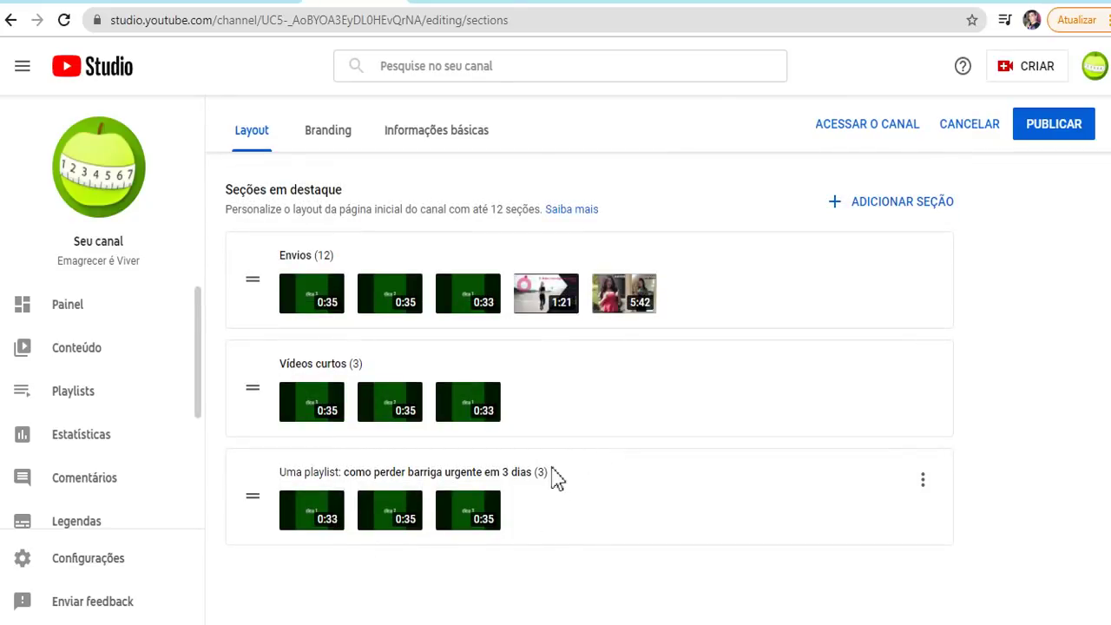
{"action": "left_click", "coordinate": [1054, 137]}
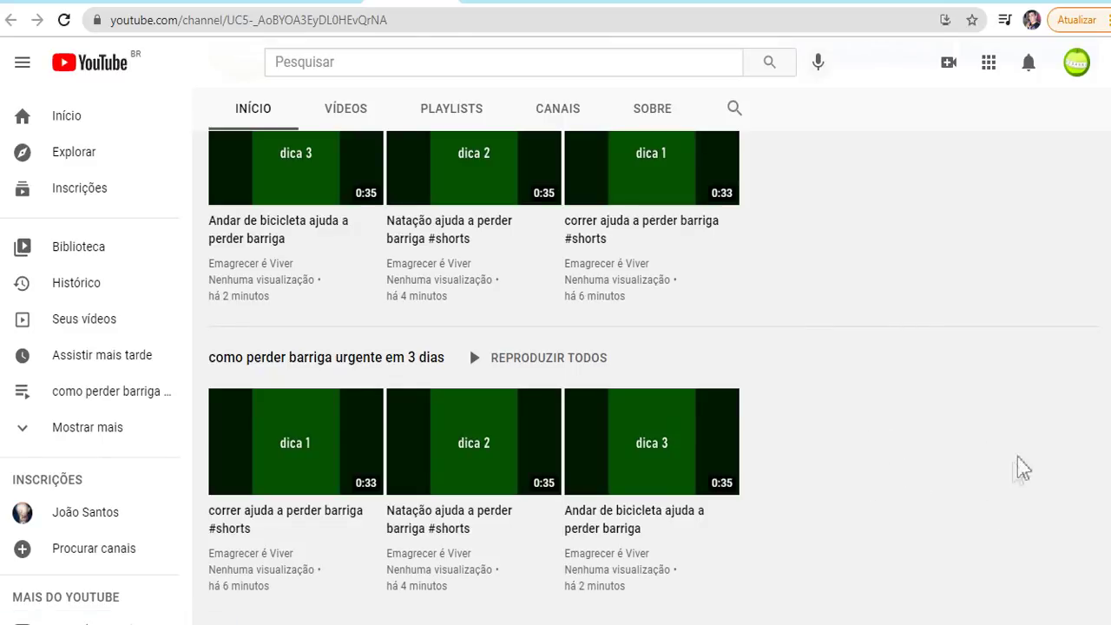
Compare the Shorts section with the "como perder barriga urgente em 3 dias" playlist section on the channel home page.
{"action": "scroll", "coordinate": [897, 379], "scroll_direction": "up", "scroll_amount": 1}
{"action": "scroll", "coordinate": [897, 379], "scroll_direction": "down", "scroll_amount": 1}
{"action": "scroll", "coordinate": [897, 380], "scroll_direction": "up", "scroll_amount": 2}
{"action": "scroll", "coordinate": [897, 379], "scroll_direction": "down", "scroll_amount": 2}
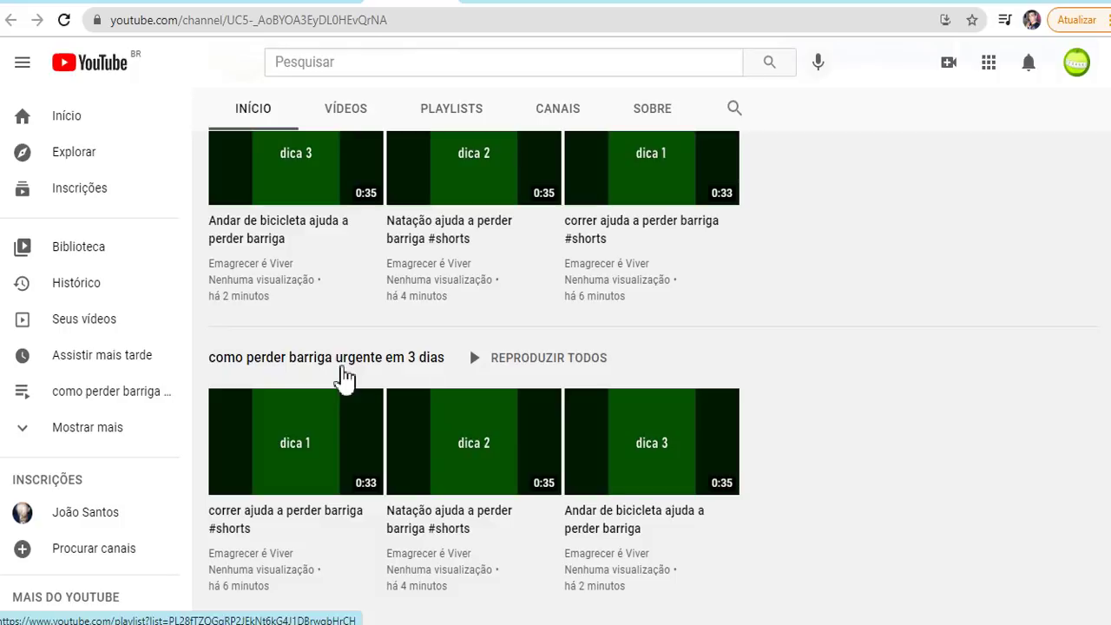
{"action": "scroll", "coordinate": [807, 408], "scroll_direction": "up", "scroll_amount": 1}
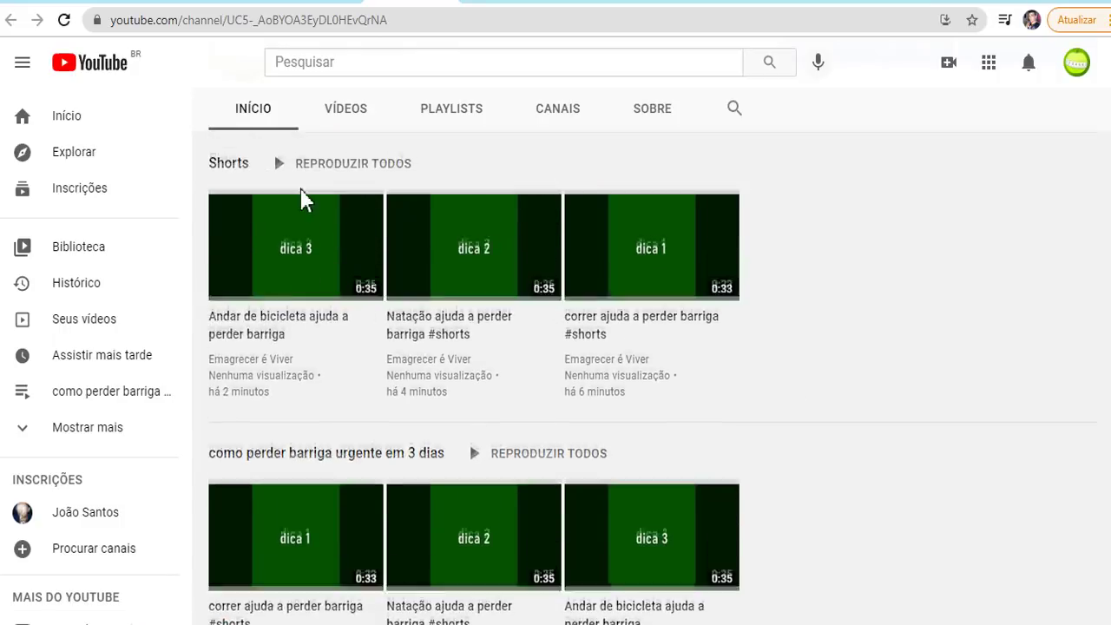
{"action": "scroll", "coordinate": [303, 199], "scroll_direction": "up", "scroll_amount": 1}
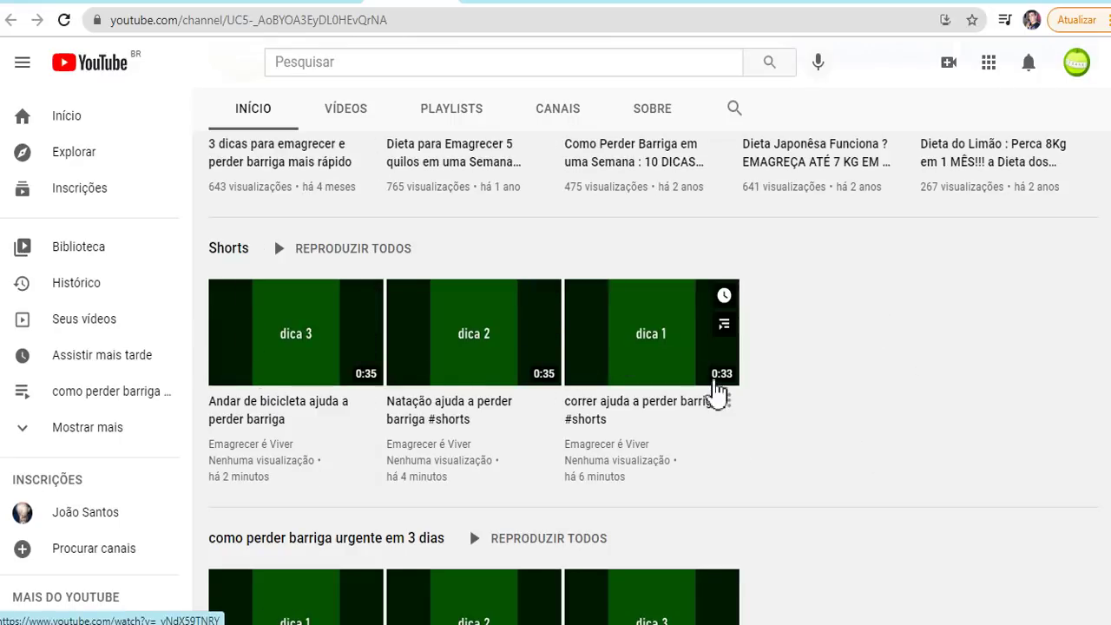
{"action": "scroll", "coordinate": [979, 478], "scroll_direction": "down", "scroll_amount": 2}
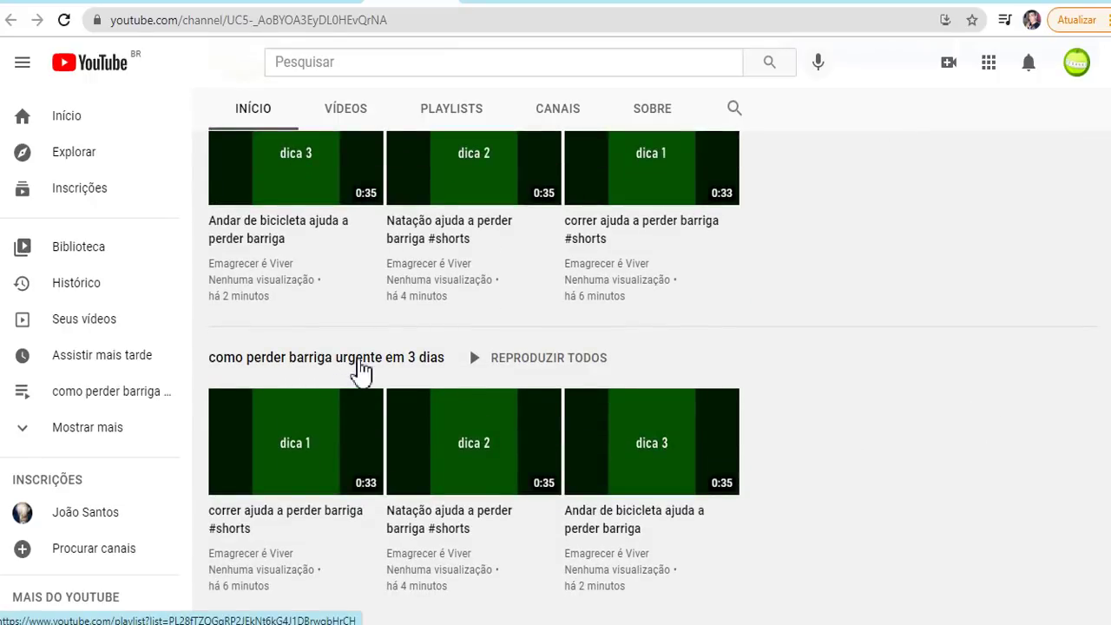
{"action": "scroll", "coordinate": [422, 379], "scroll_direction": "up", "scroll_amount": 1}
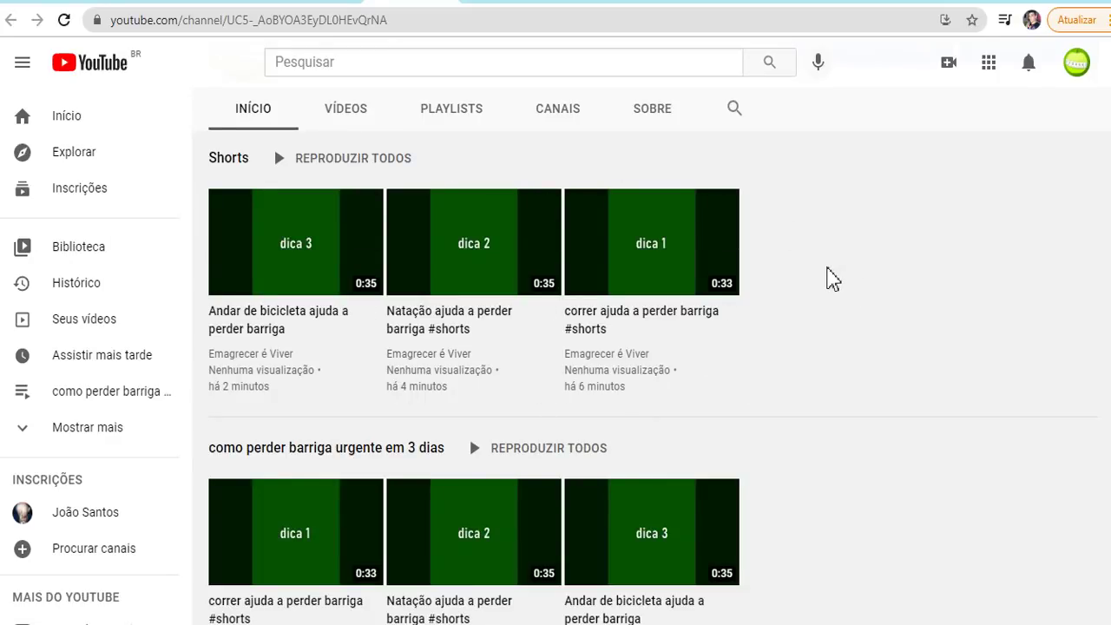
{"action": "scroll", "coordinate": [831, 277], "scroll_direction": "down", "scroll_amount": 1}
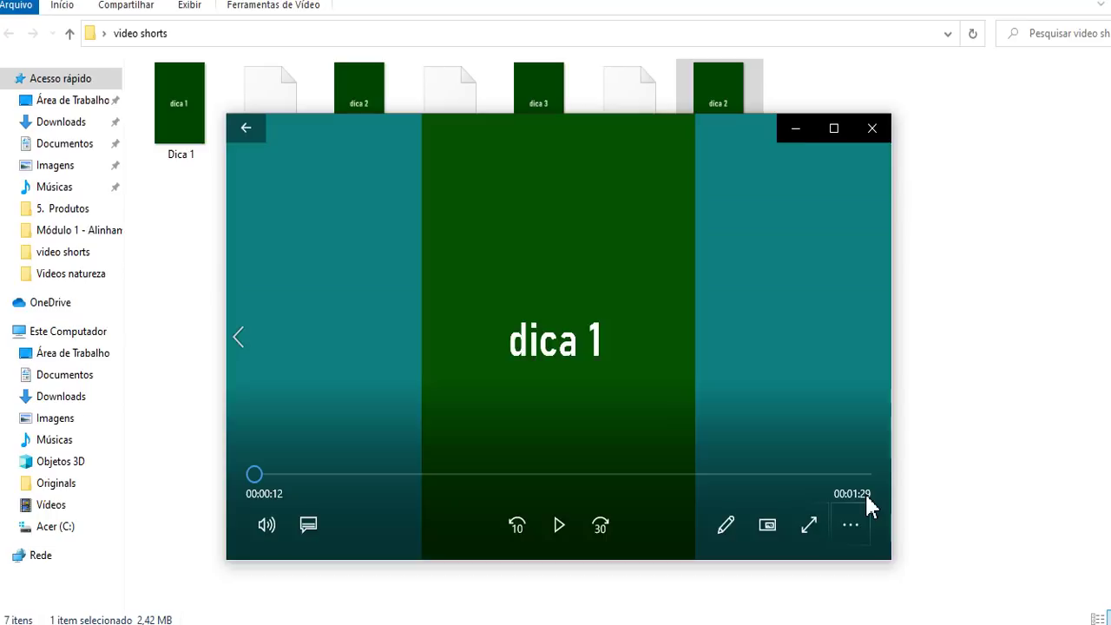
Play the Video Completo file, skipping through the three dicas to near its end, and close the player.
{"action": "left_click", "coordinate": [559, 525]}
{"action": "left_click", "coordinate": [390, 474]}
{"action": "left_click", "coordinate": [461, 475]}
{"action": "left_click", "coordinate": [511, 475]}
{"action": "left_click", "coordinate": [683, 475]}
{"action": "left_click", "coordinate": [751, 475]}
{"action": "left_click", "coordinate": [803, 475]}
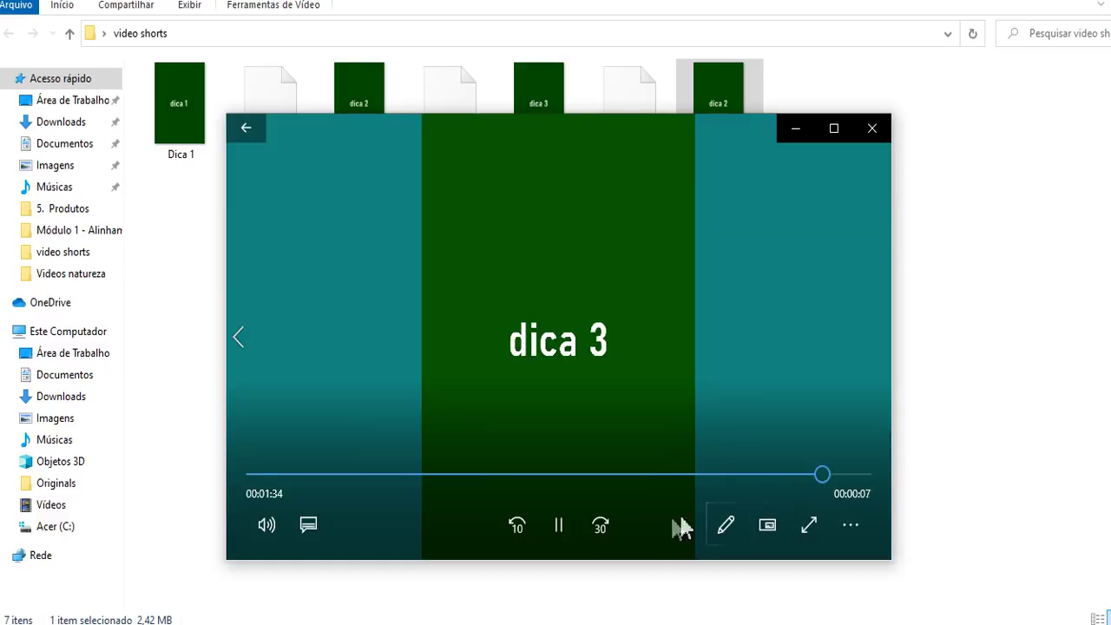
{"action": "left_click", "coordinate": [571, 526]}
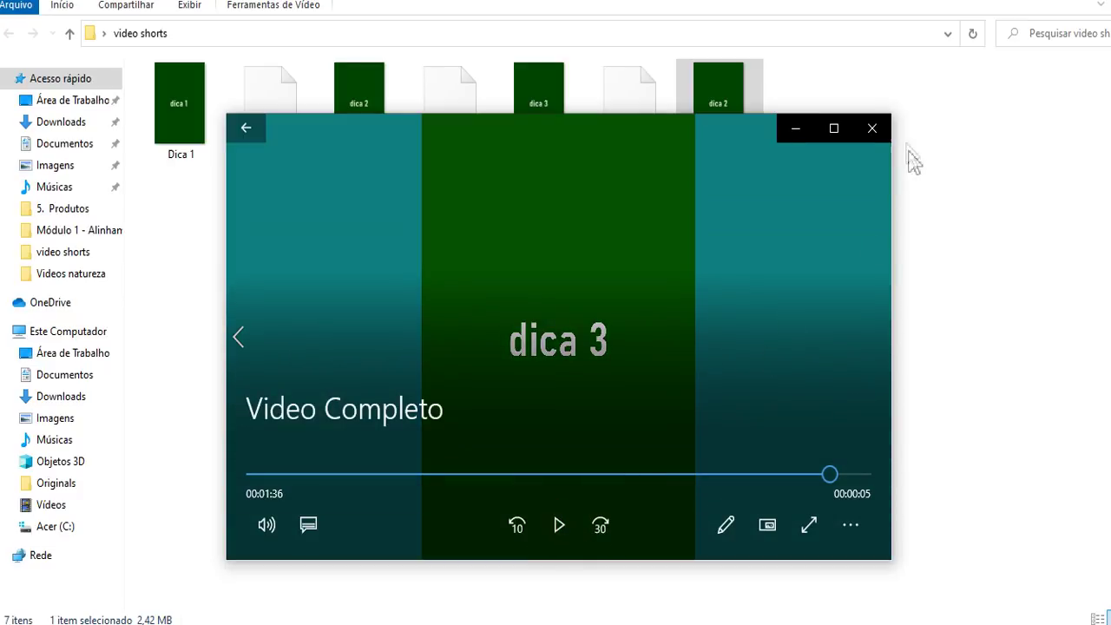
{"action": "left_click", "coordinate": [866, 129]}
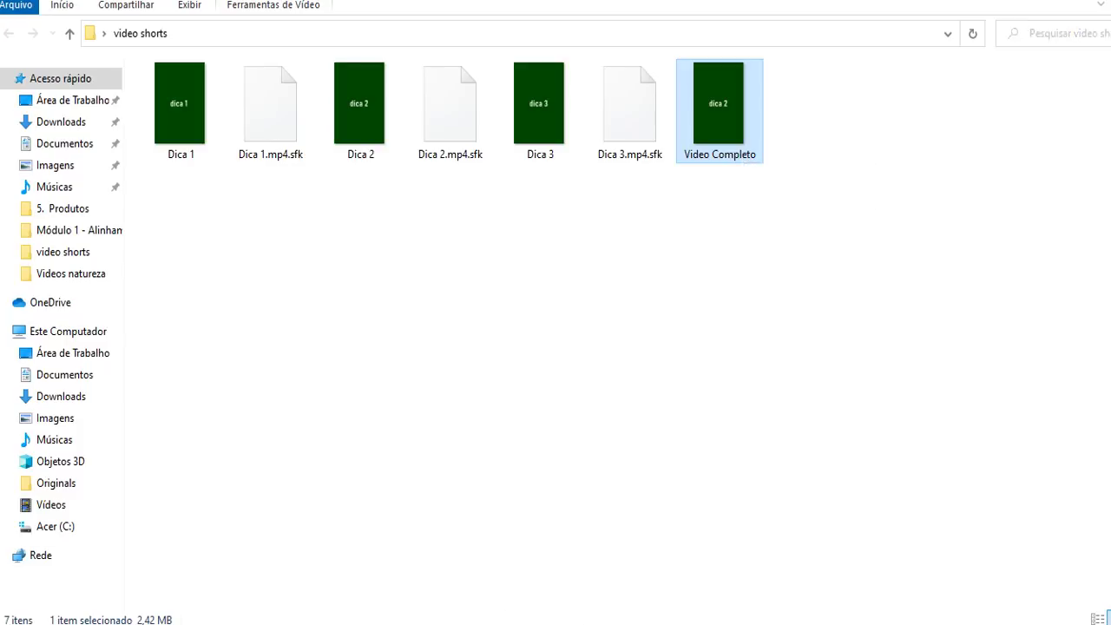
Switch to Ubersuggest and copy the keyword "como perder barriga urgente em 3 dias".
{"action": "key", "text": "alt+Tab"}
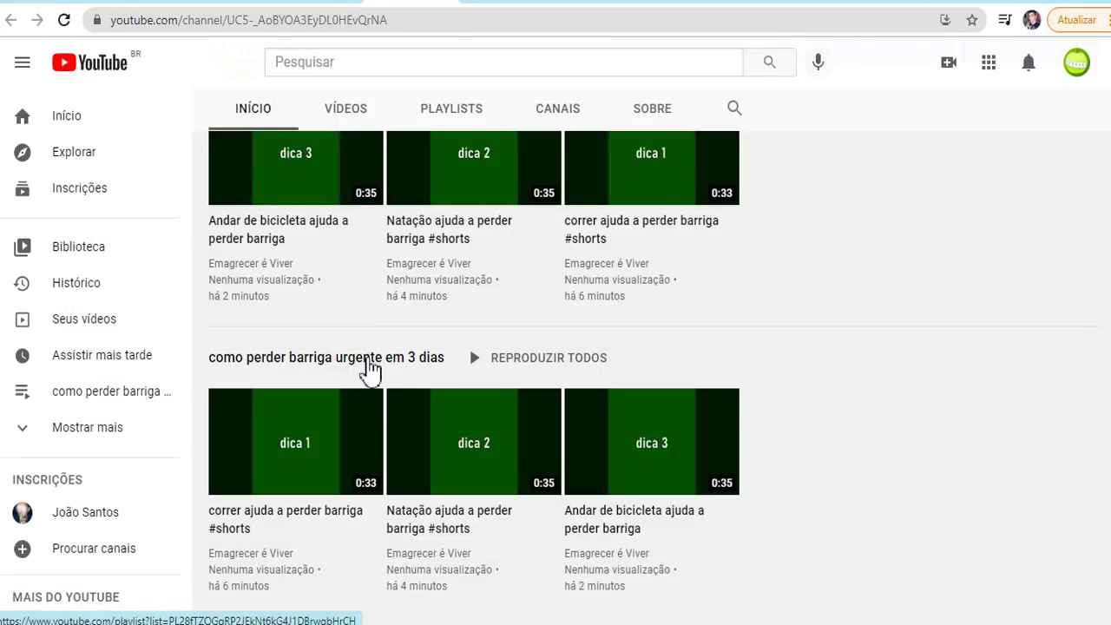
{"action": "key", "text": "alt+Tab"}
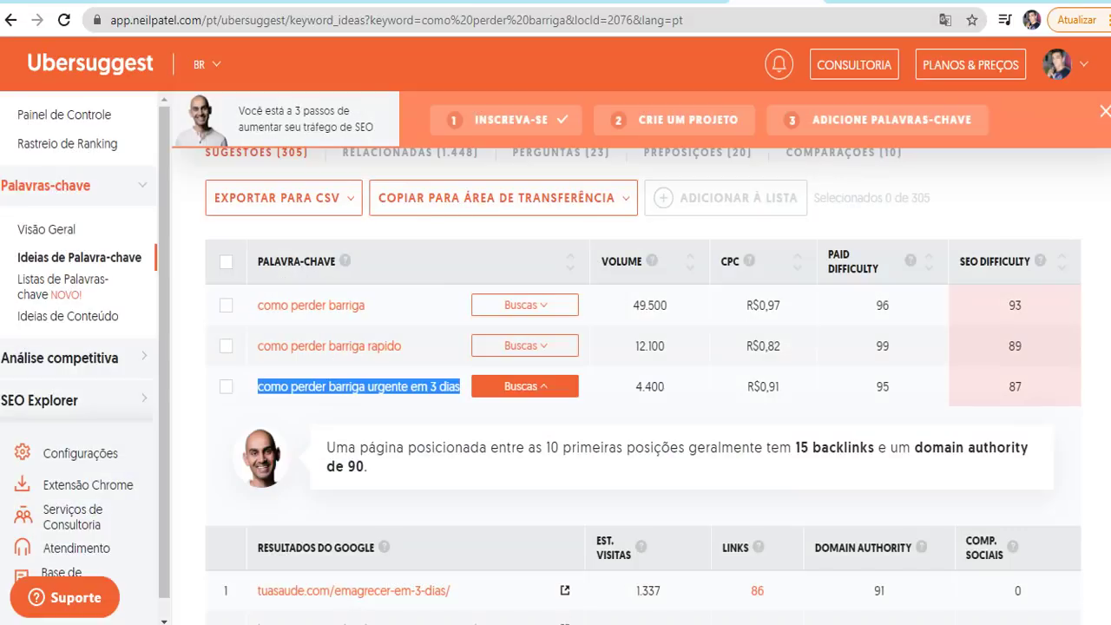
{"action": "right_click", "coordinate": [440, 389]}
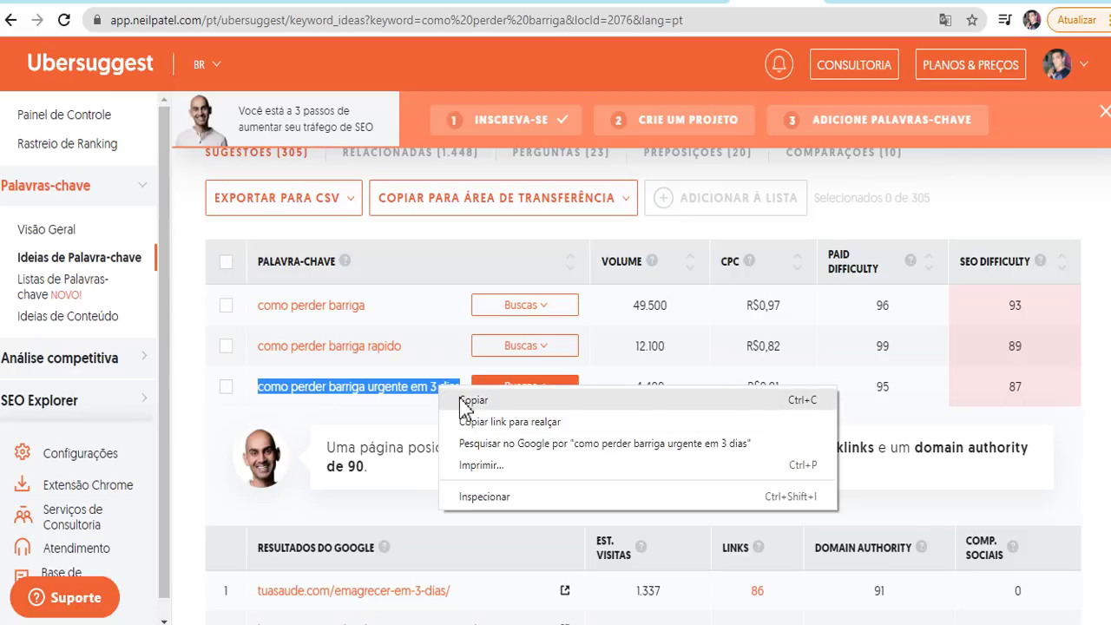
{"action": "left_click", "coordinate": [466, 401]}
In the video shorts folder, rename the Video Completo file as "como perder barriga urgente em 3 dias".
{"action": "key", "text": "alt+Tab"}
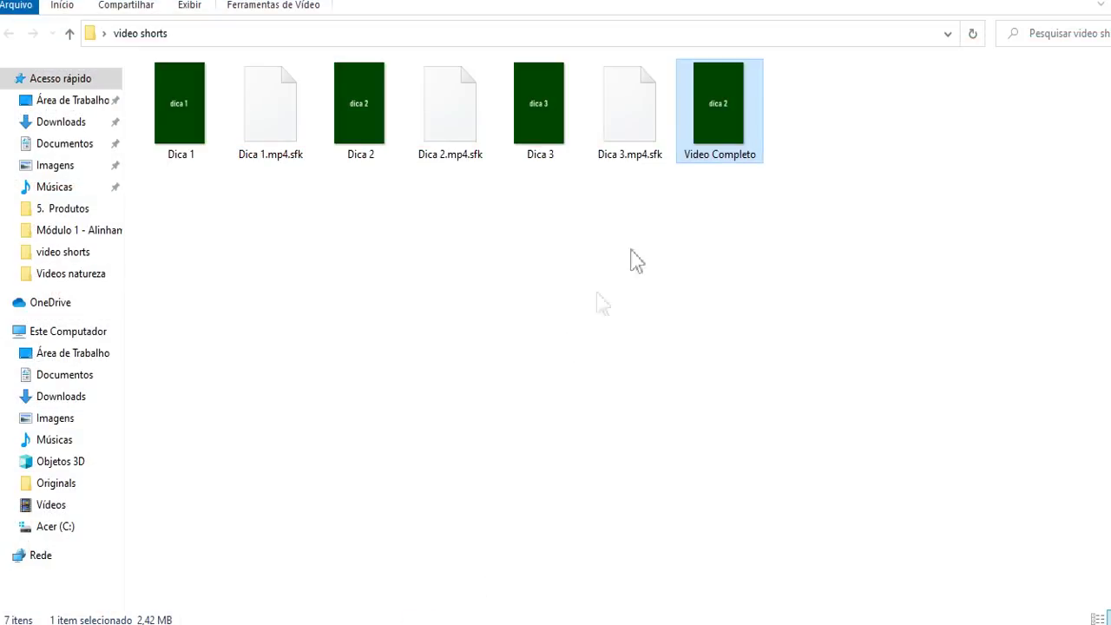
{"action": "double_click", "coordinate": [734, 149]}
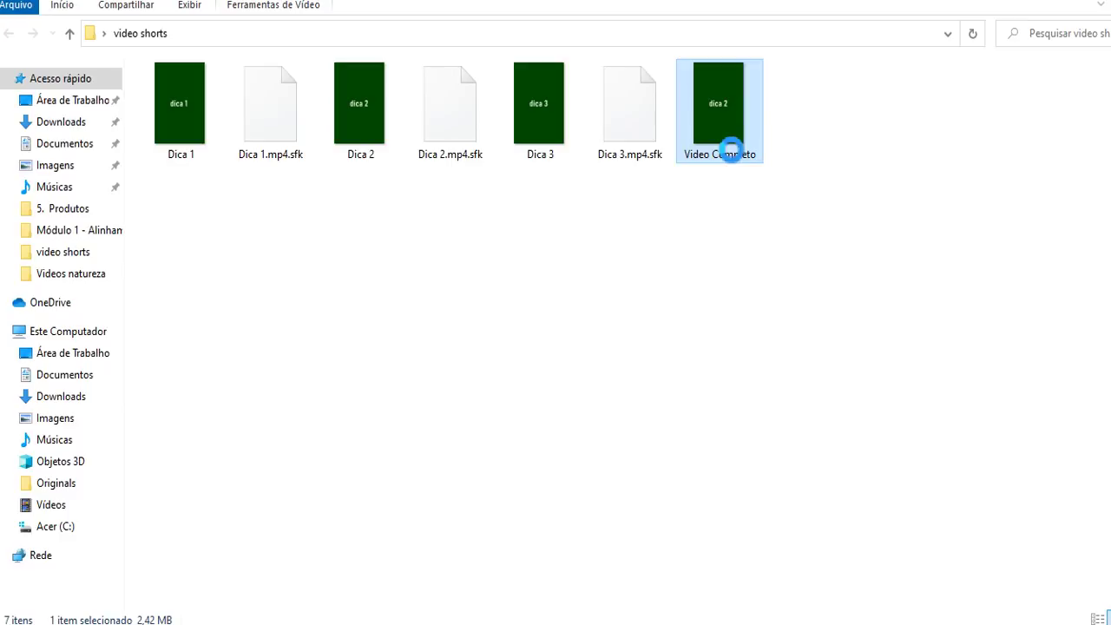
{"action": "right_click", "coordinate": [733, 154]}
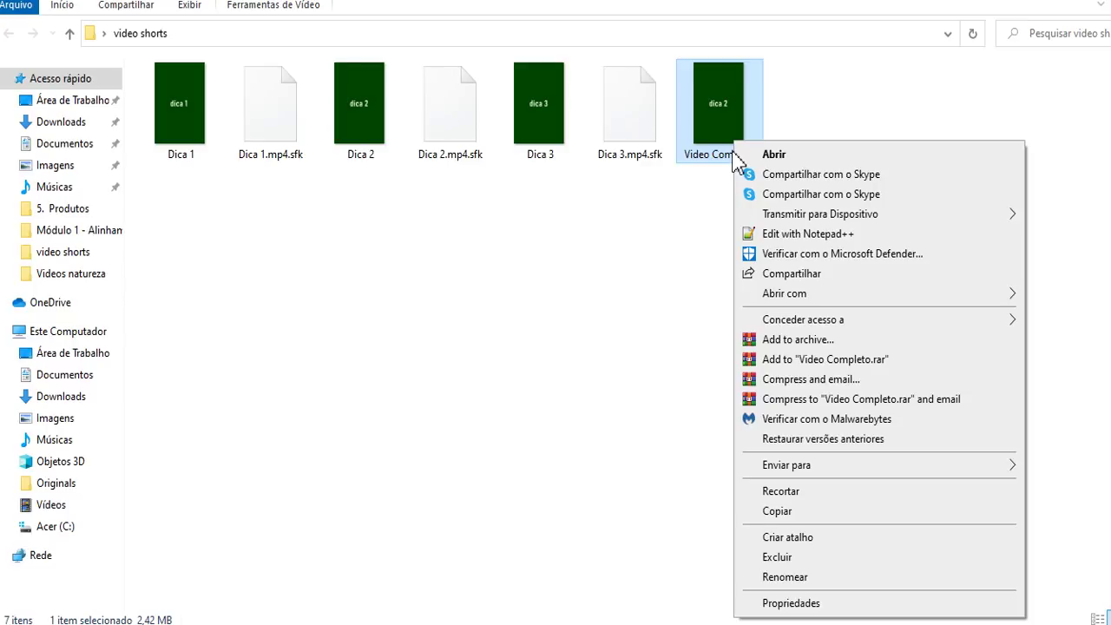
{"action": "left_click", "coordinate": [818, 577]}
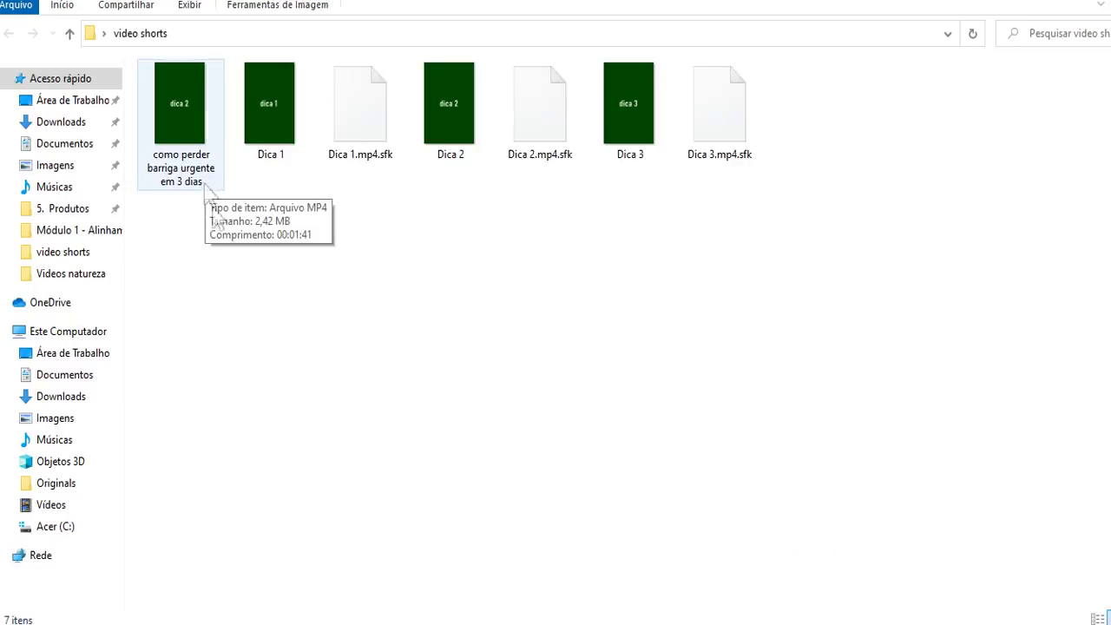
In the full video file's detail properties, paste the keyword "como perder barriga urgente em 3 dias" as the title and the subtitle (Legenda).
{"action": "right_click", "coordinate": [198, 165]}
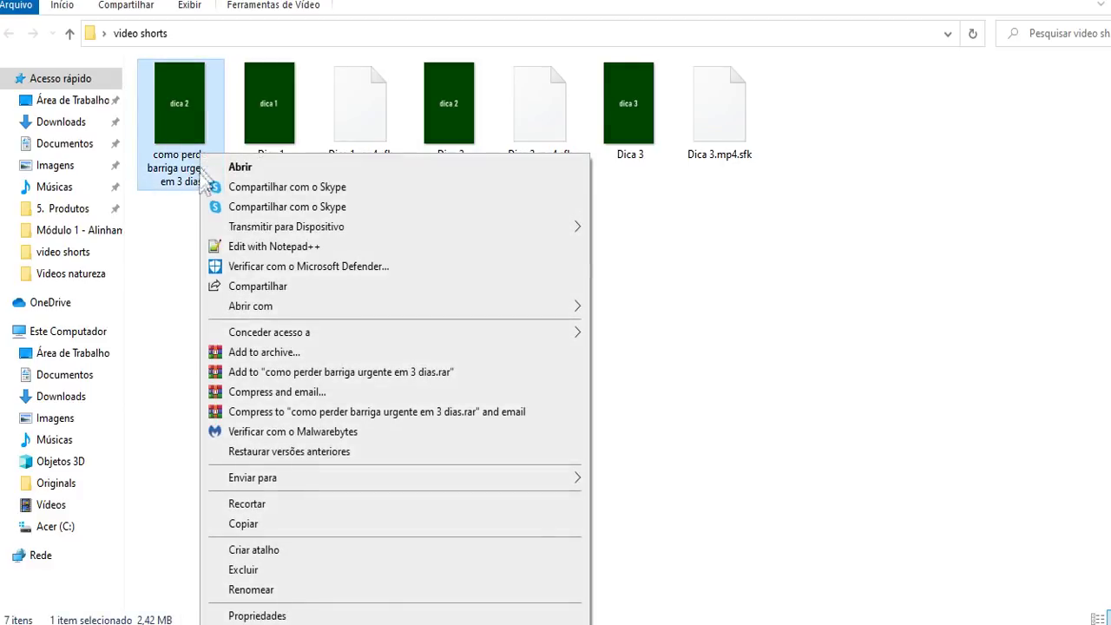
{"action": "left_click", "coordinate": [304, 614]}
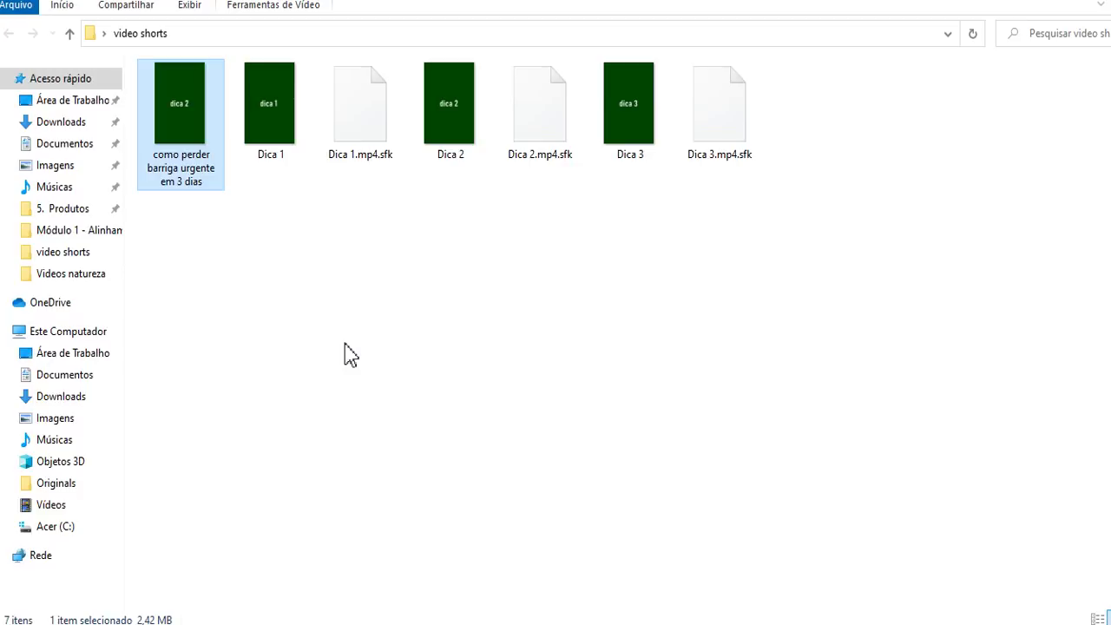
{"action": "left_click", "coordinate": [335, 203]}
{"action": "left_click", "coordinate": [384, 275]}
{"action": "right_click", "coordinate": [386, 277]}
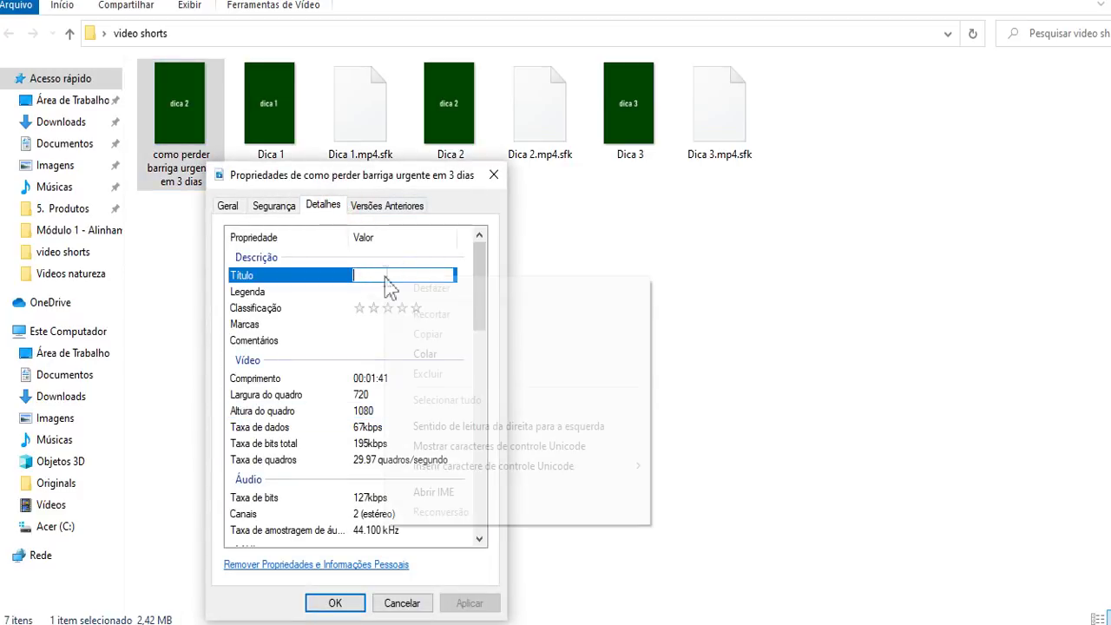
{"action": "left_click", "coordinate": [424, 354]}
{"action": "left_click", "coordinate": [396, 291]}
{"action": "right_click", "coordinate": [406, 293]}
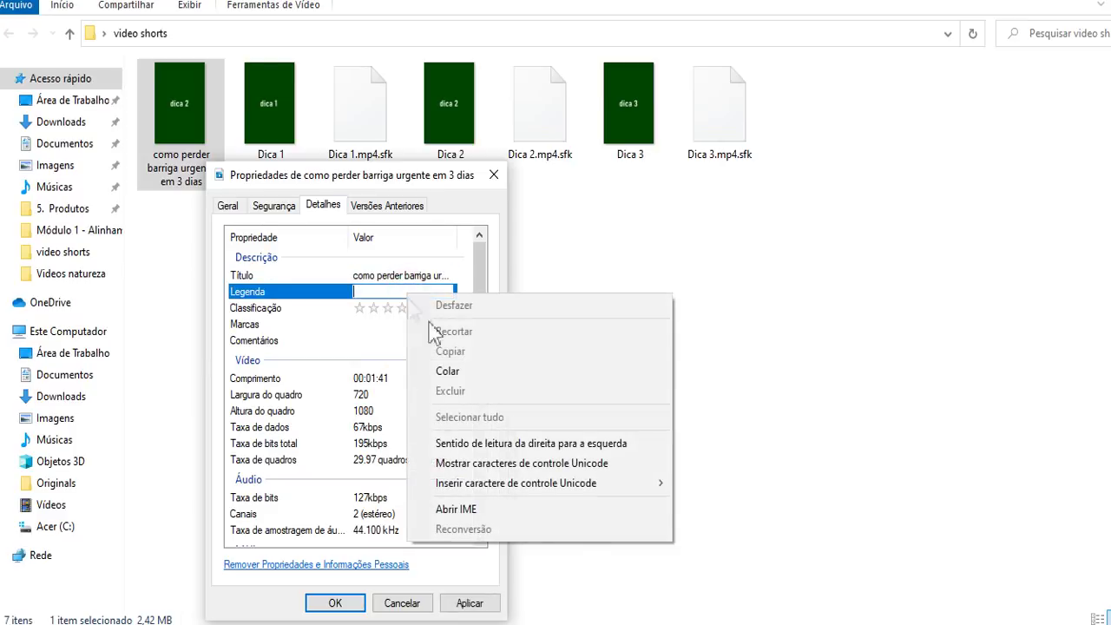
{"action": "left_click", "coordinate": [448, 371]}
Paste the same keyword into the file's tags (Marcas) and comments (Comentários), and apply the property changes.
{"action": "left_click", "coordinate": [404, 309]}
{"action": "left_click", "coordinate": [402, 324]}
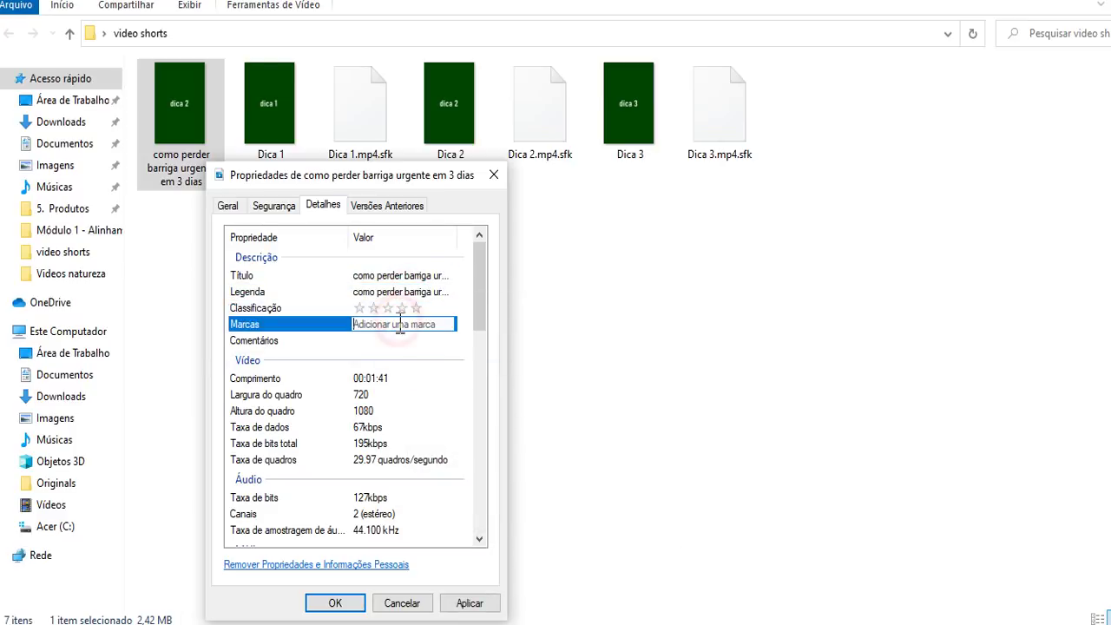
{"action": "right_click", "coordinate": [400, 326]}
{"action": "left_click", "coordinate": [439, 401]}
{"action": "left_click", "coordinate": [452, 340]}
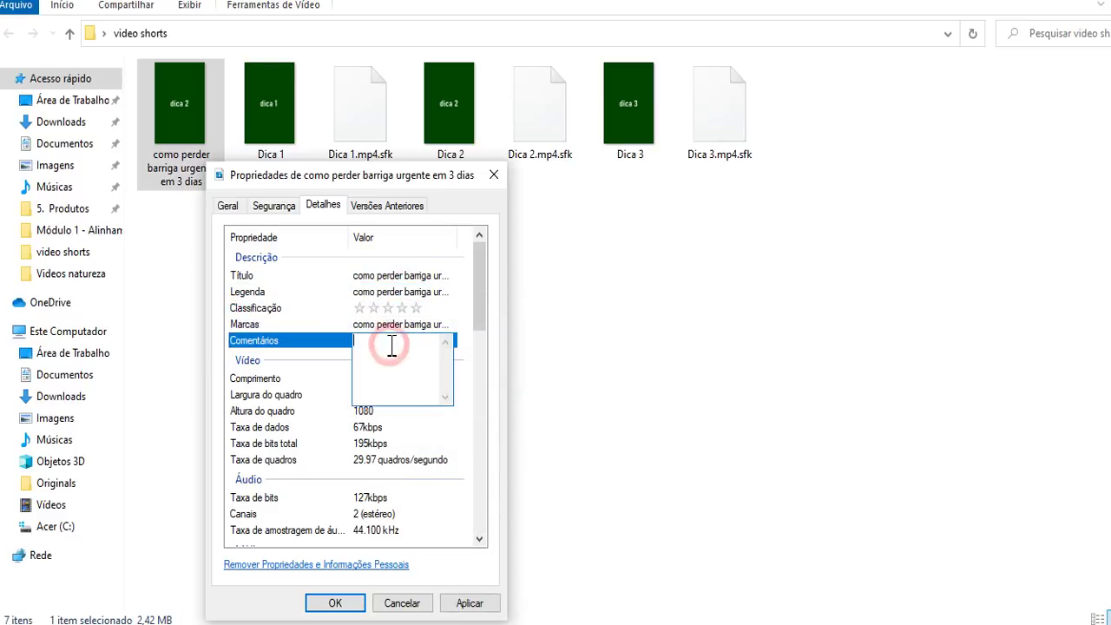
{"action": "right_click", "coordinate": [402, 357]}
{"action": "left_click", "coordinate": [431, 423]}
{"action": "left_click", "coordinate": [469, 603]}
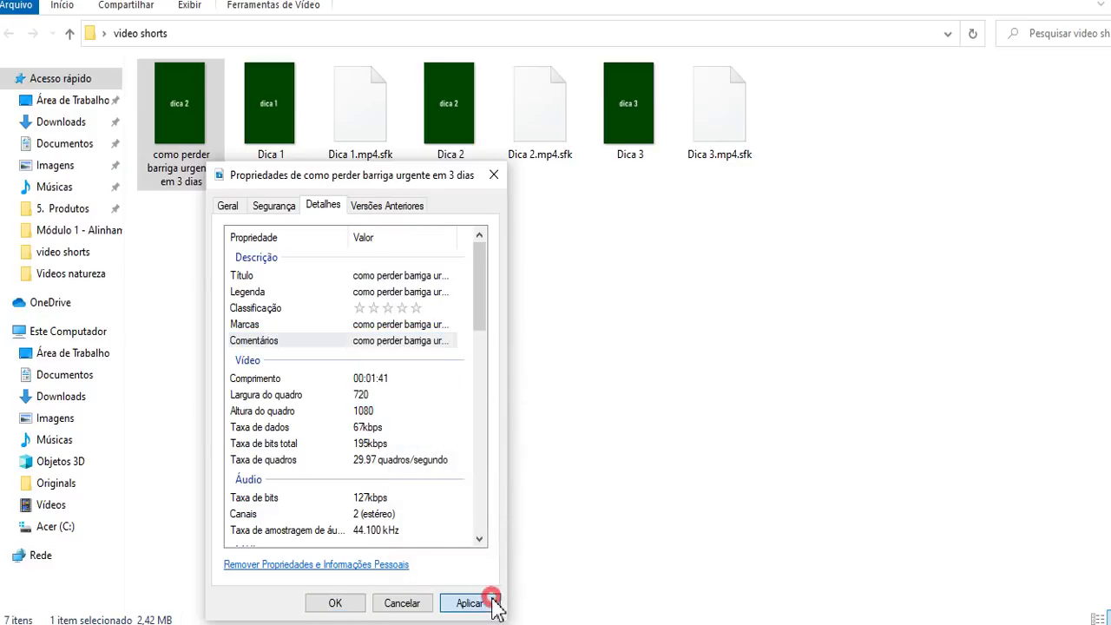
{"action": "left_click", "coordinate": [348, 599]}
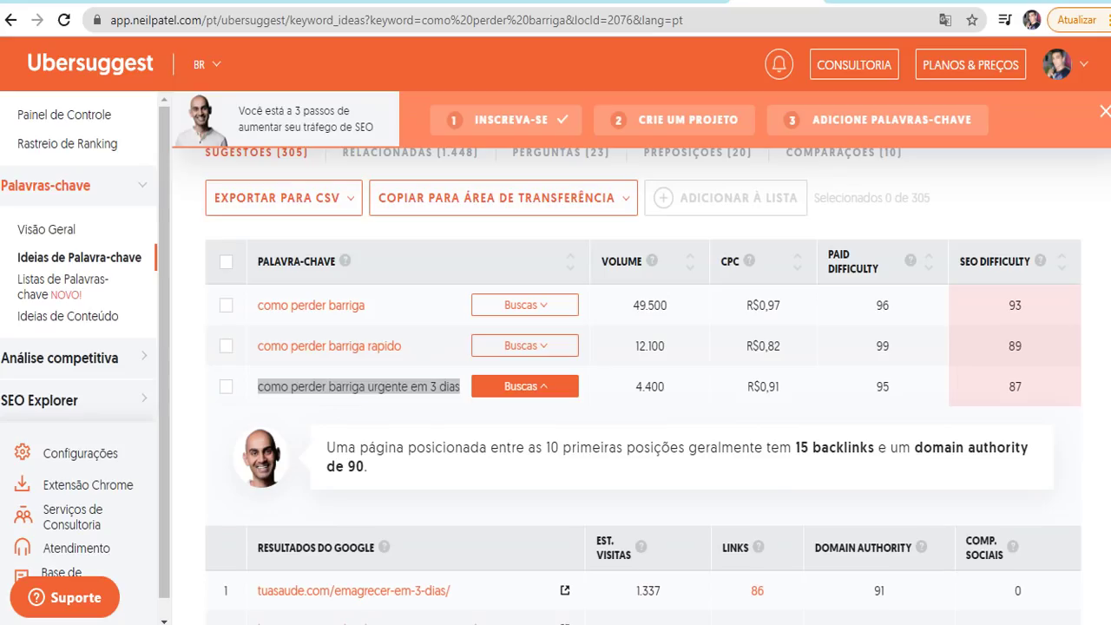
Switch to the full video's upload details in YouTube Studio and review the title "como perder barriga urgente em 3 dias".
{"action": "left_click", "coordinate": [583, 621]}
{"action": "key", "text": "alt+Tab"}
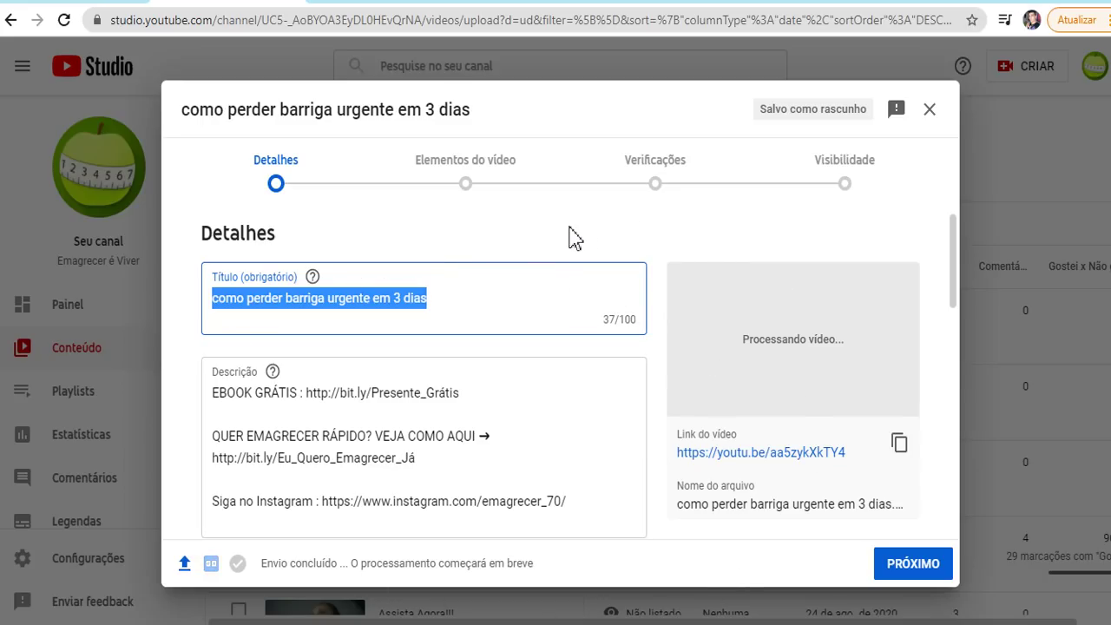
{"action": "left_click_drag", "start_coordinate": [478, 298], "coordinate": [247, 304]}
{"action": "left_click", "coordinate": [439, 298]}
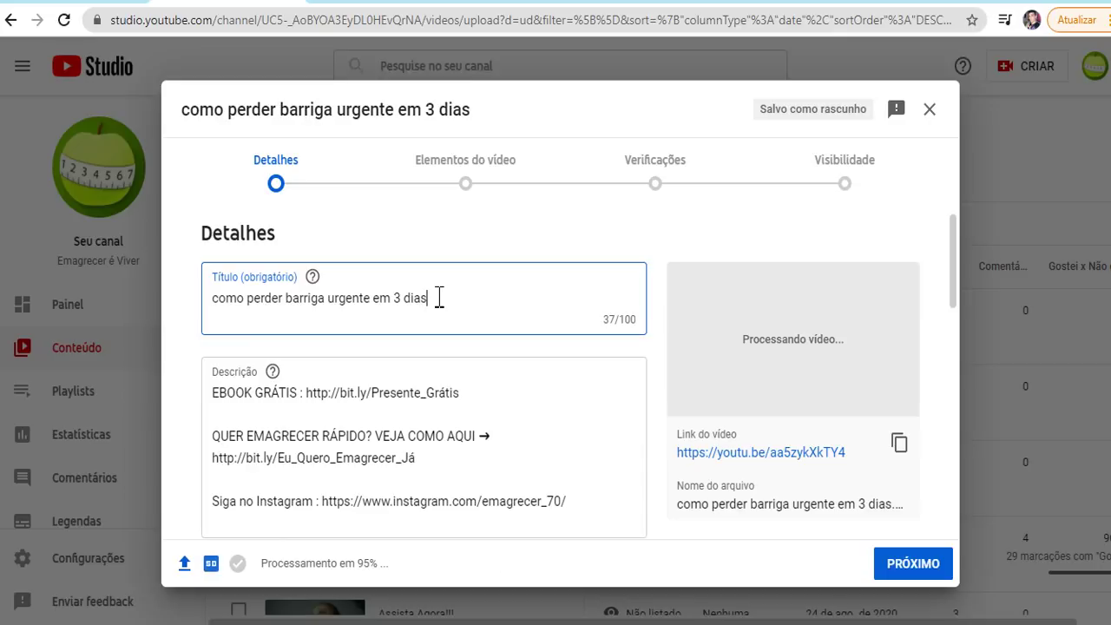
Examine the keyword title and the ebook, weight-loss offer and Instagram links in the full video's upload details.
{"action": "left_click_drag", "start_coordinate": [466, 303], "coordinate": [253, 299]}
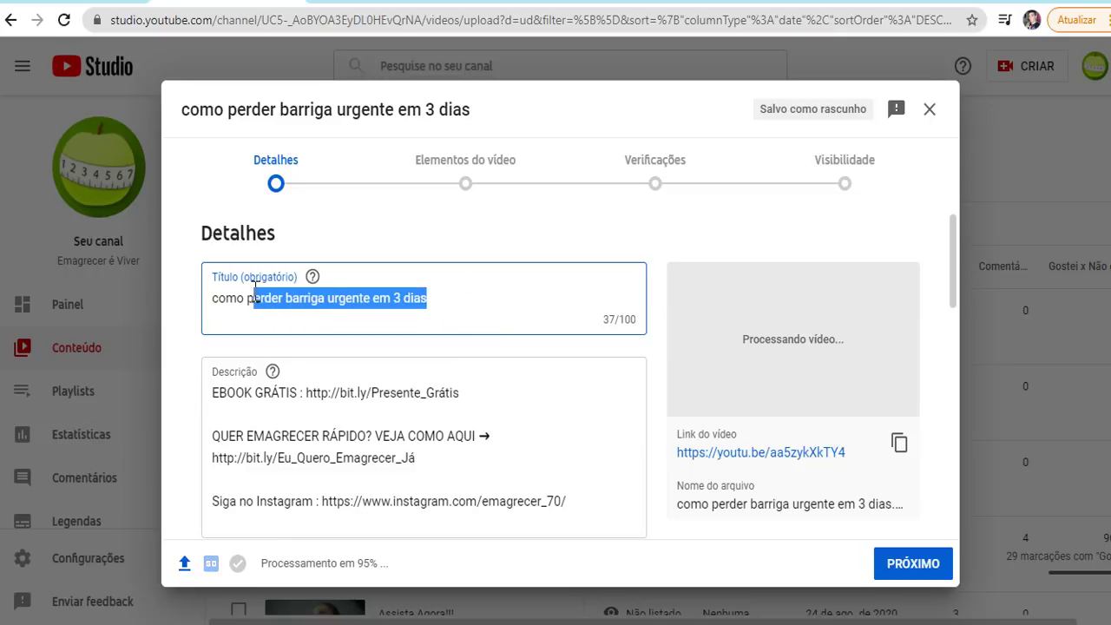
{"action": "left_click", "coordinate": [465, 303]}
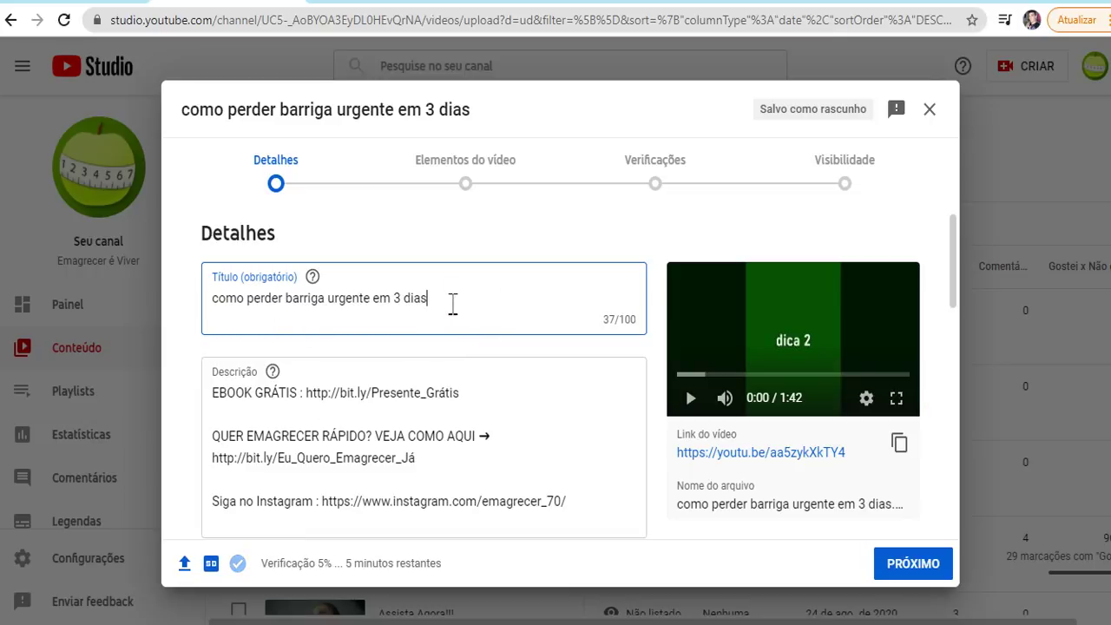
{"action": "left_click_drag", "start_coordinate": [446, 298], "coordinate": [340, 298]}
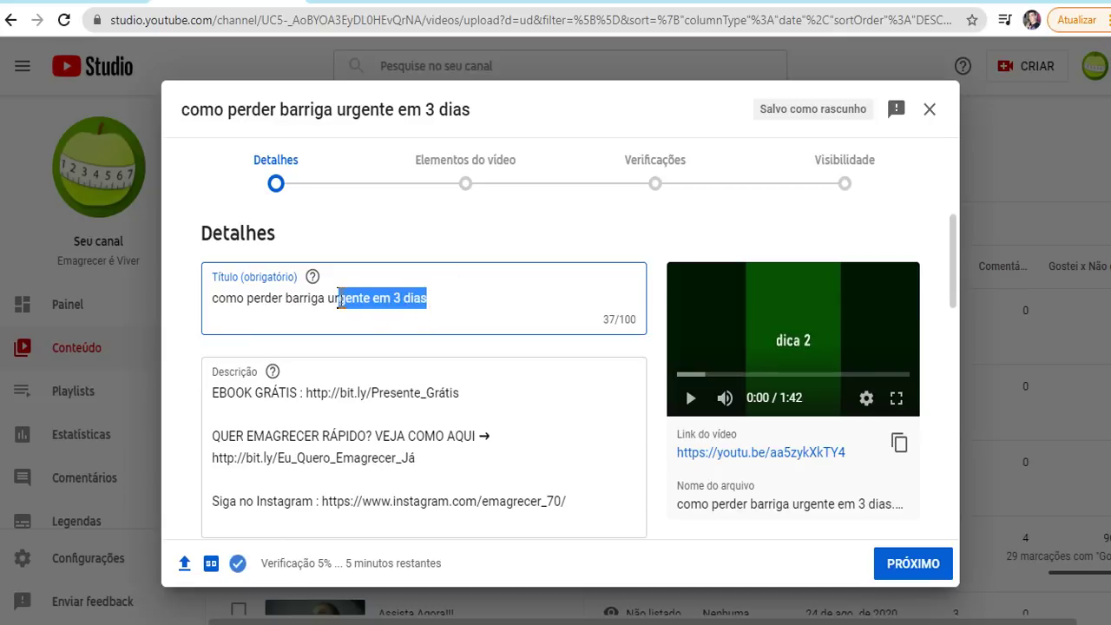
{"action": "left_click", "coordinate": [432, 303]}
{"action": "left_click_drag", "start_coordinate": [432, 300], "coordinate": [380, 308]}
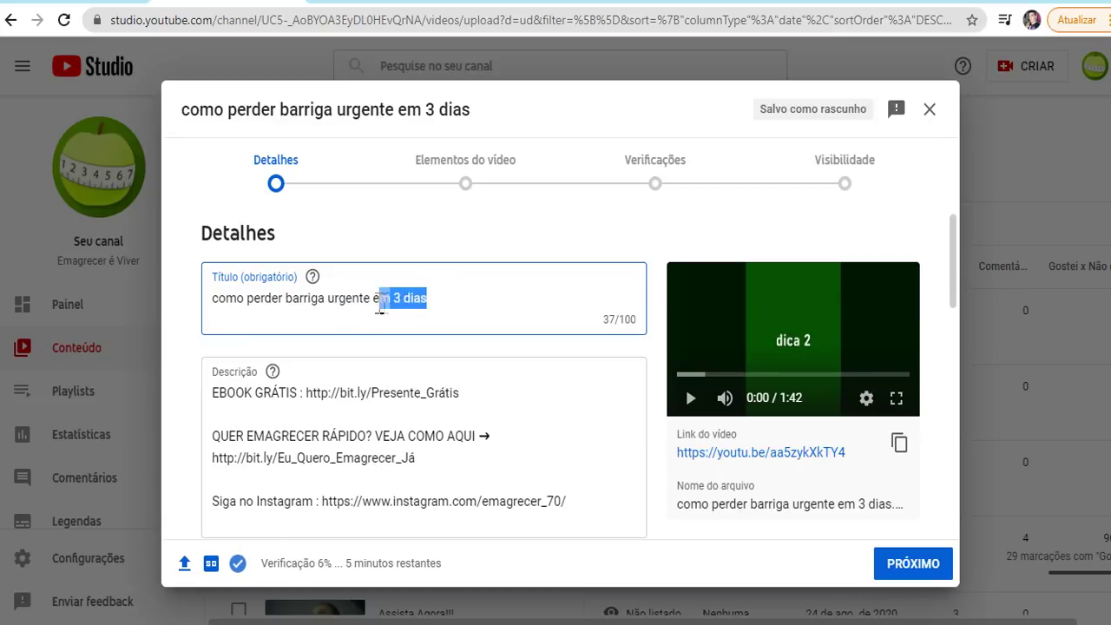
{"action": "left_click", "coordinate": [466, 298]}
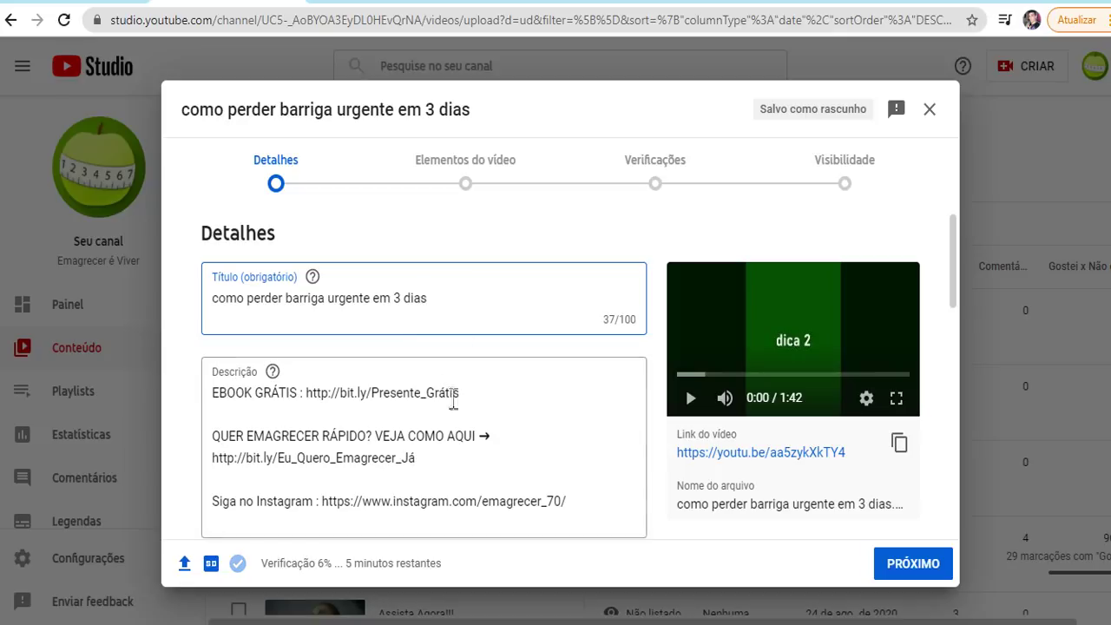
{"action": "left_click_drag", "start_coordinate": [305, 393], "coordinate": [359, 395]}
{"action": "left_click", "coordinate": [371, 418]}
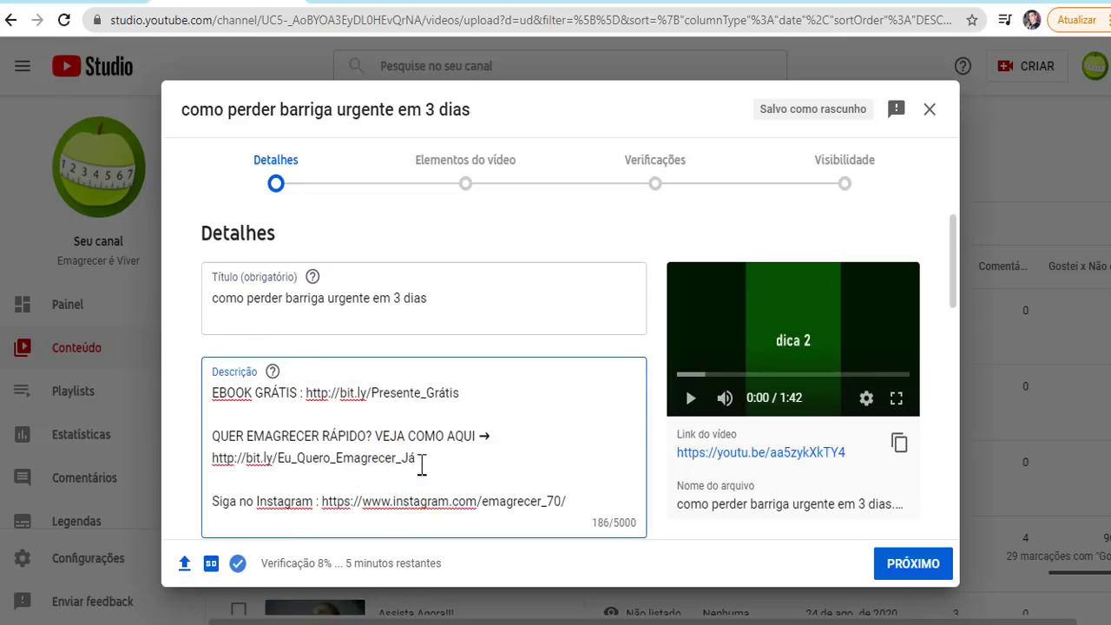
{"action": "left_click_drag", "start_coordinate": [575, 507], "coordinate": [438, 438]}
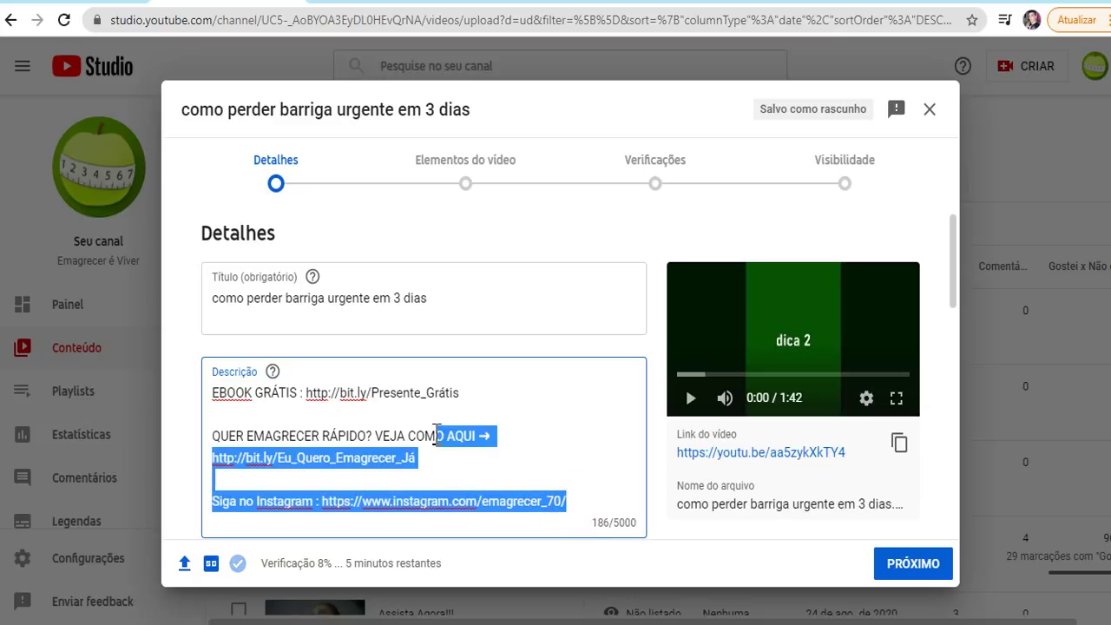
{"action": "left_click", "coordinate": [484, 410]}
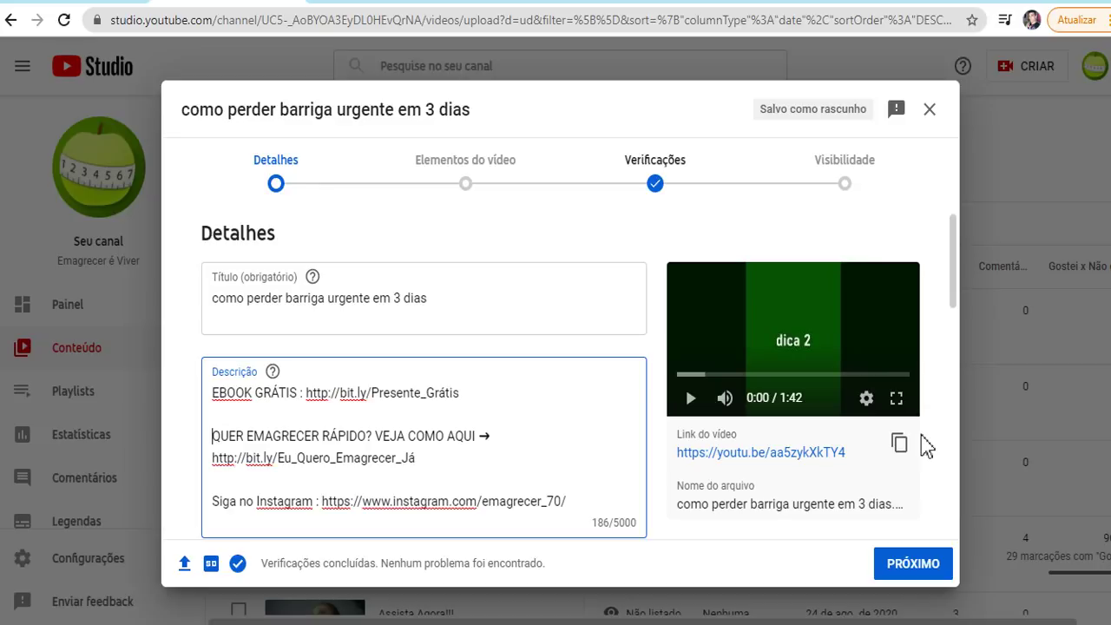
Recheck the wording of the full video's title, "como perder barriga urgente em 3 dias", against the main keyword.
{"action": "left_click_drag", "start_coordinate": [427, 297], "coordinate": [391, 297]}
{"action": "left_click", "coordinate": [451, 296]}
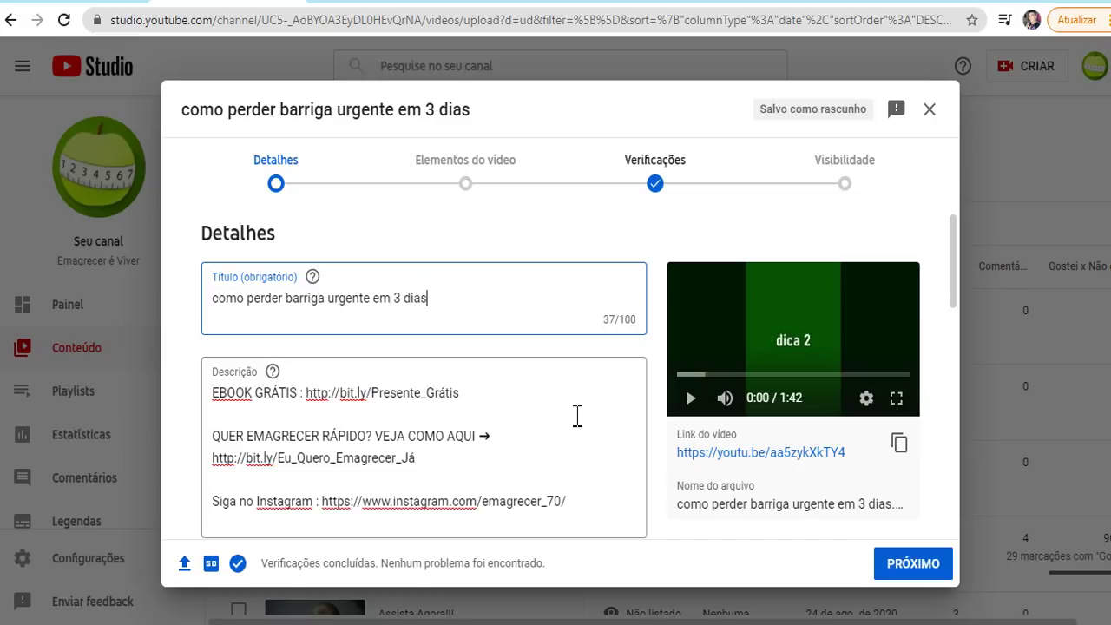
{"action": "left_click_drag", "start_coordinate": [462, 300], "coordinate": [335, 310]}
{"action": "left_click", "coordinate": [439, 297]}
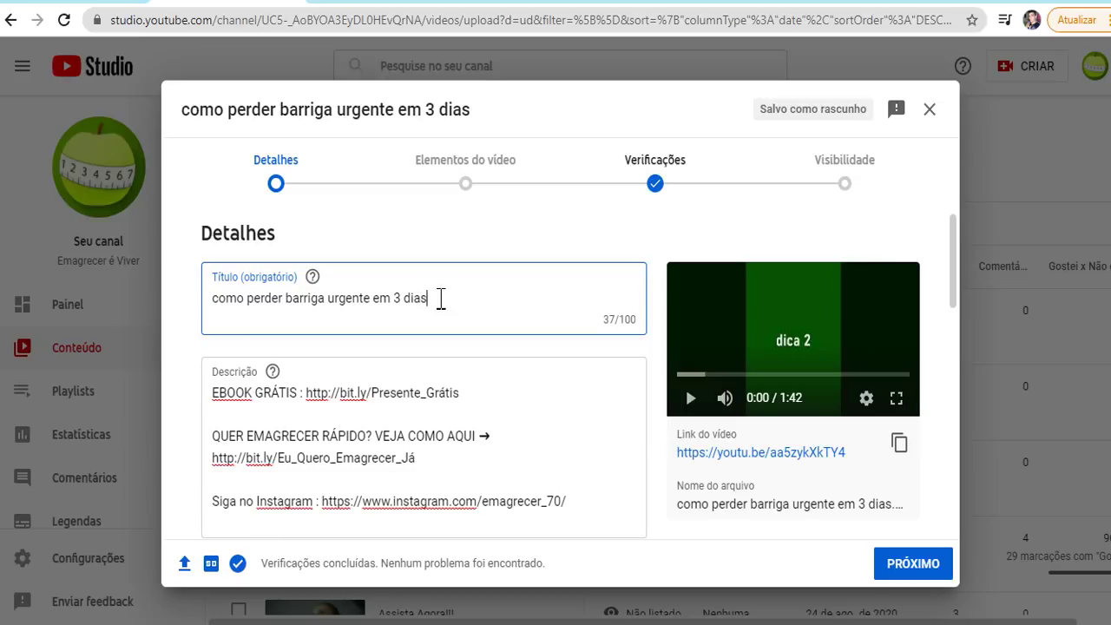
{"action": "left_click_drag", "start_coordinate": [439, 298], "coordinate": [369, 299]}
{"action": "left_click", "coordinate": [318, 322]}
{"action": "left_click", "coordinate": [442, 303]}
{"action": "left_click", "coordinate": [452, 292]}
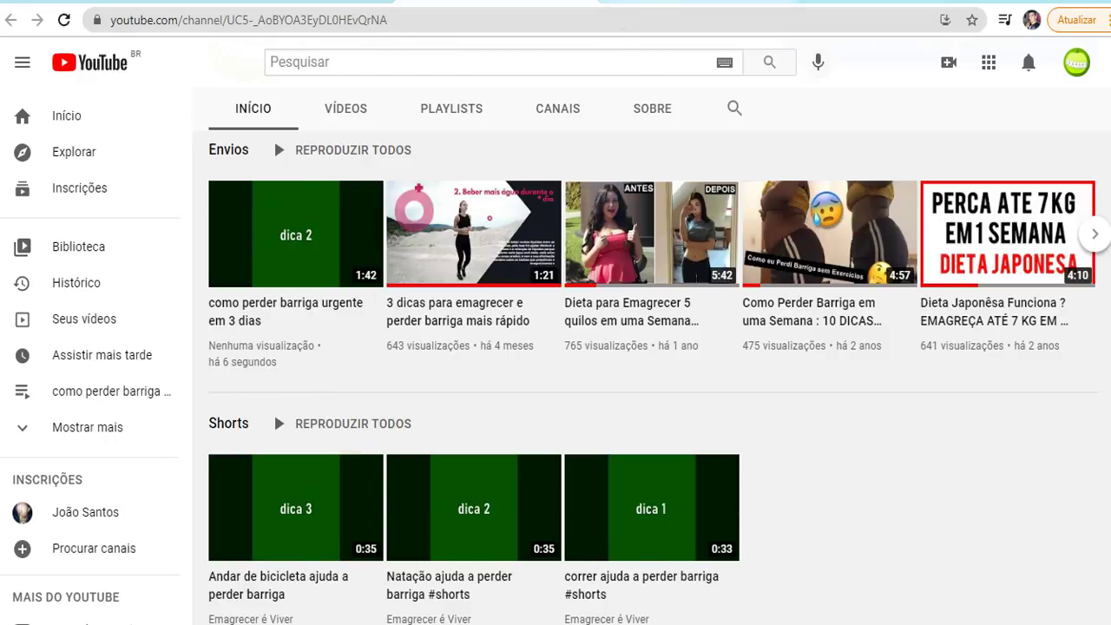
Compare the main keyword in the Google Docs plan with the Shorts section on the YouTube channel's home page.
{"action": "key", "text": "ctrl+Tab"}
{"action": "left_click_drag", "start_coordinate": [427, 189], "coordinate": [625, 219]}
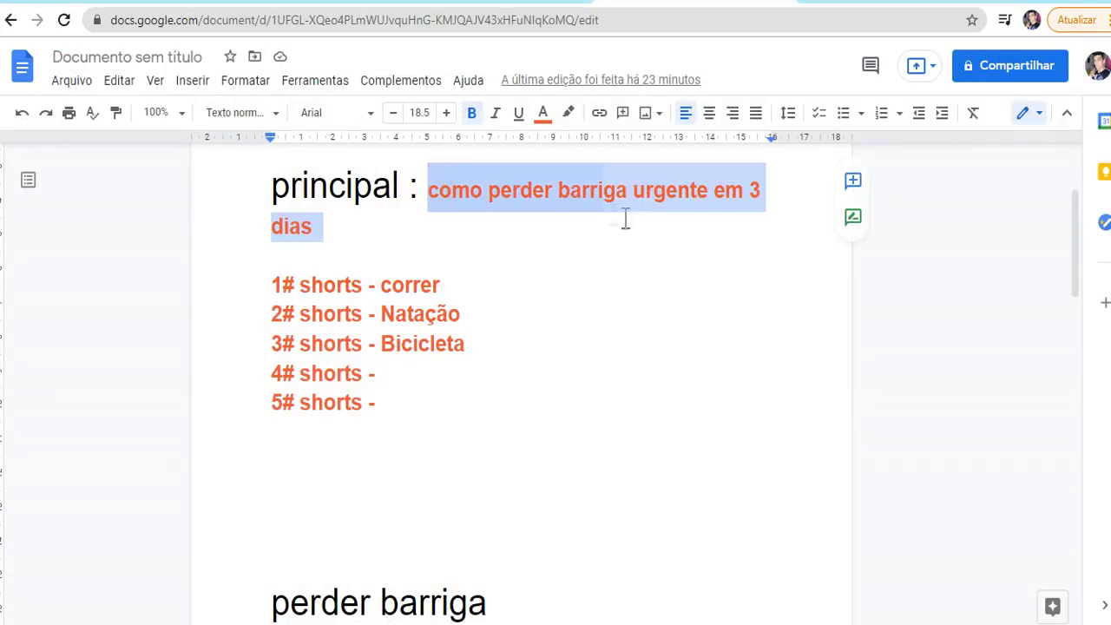
{"action": "left_click", "coordinate": [602, 244]}
{"action": "left_click_drag", "start_coordinate": [428, 190], "coordinate": [594, 227]}
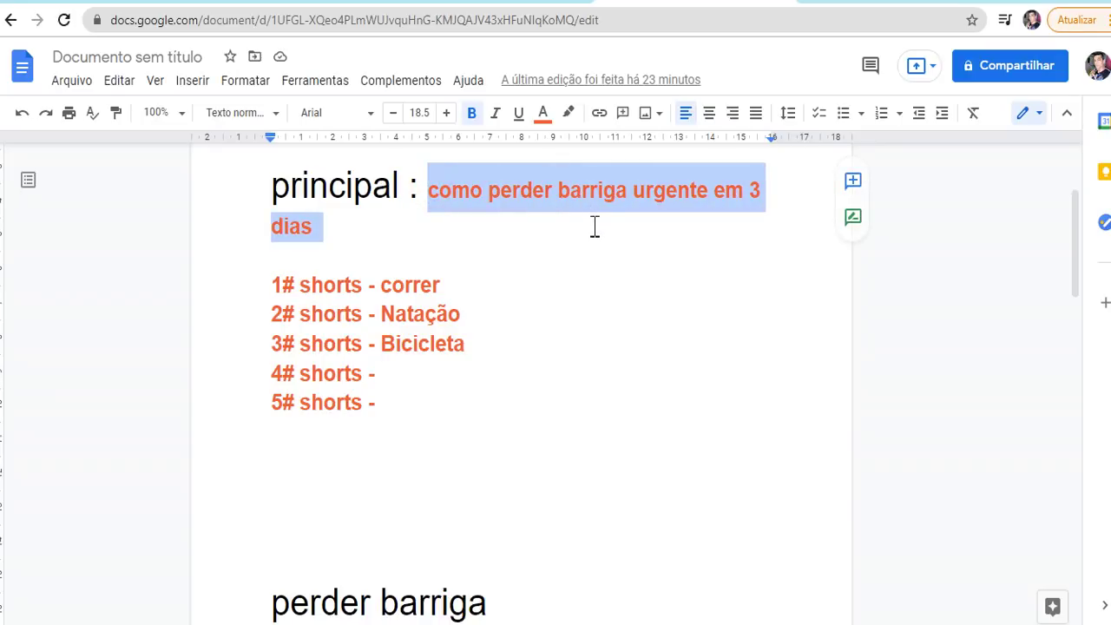
{"action": "left_click", "coordinate": [595, 227]}
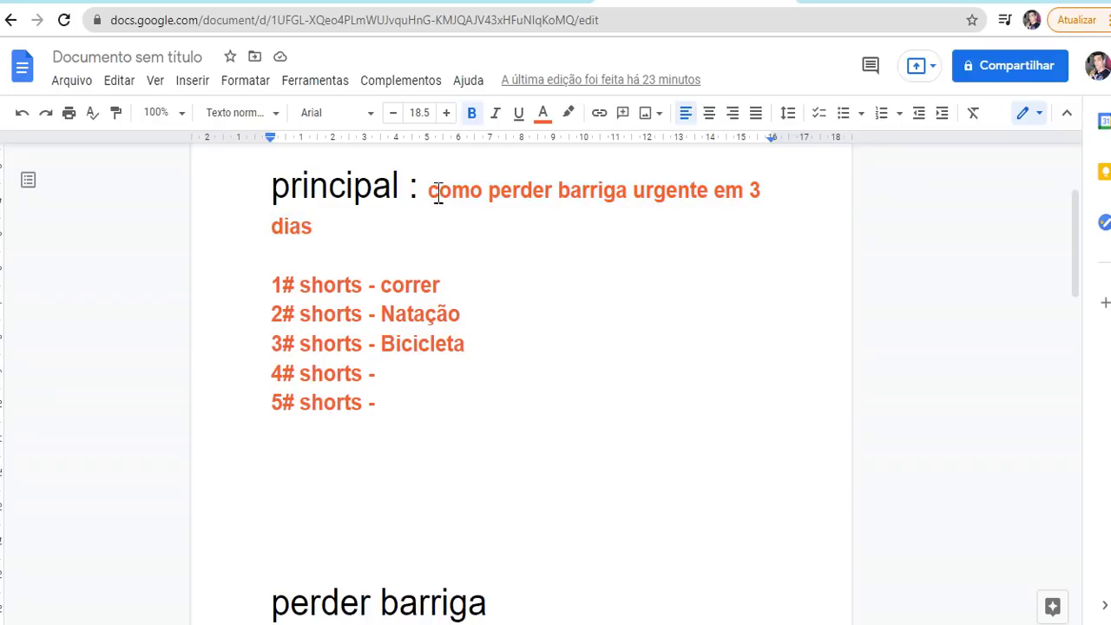
{"action": "left_click_drag", "start_coordinate": [434, 191], "coordinate": [509, 237]}
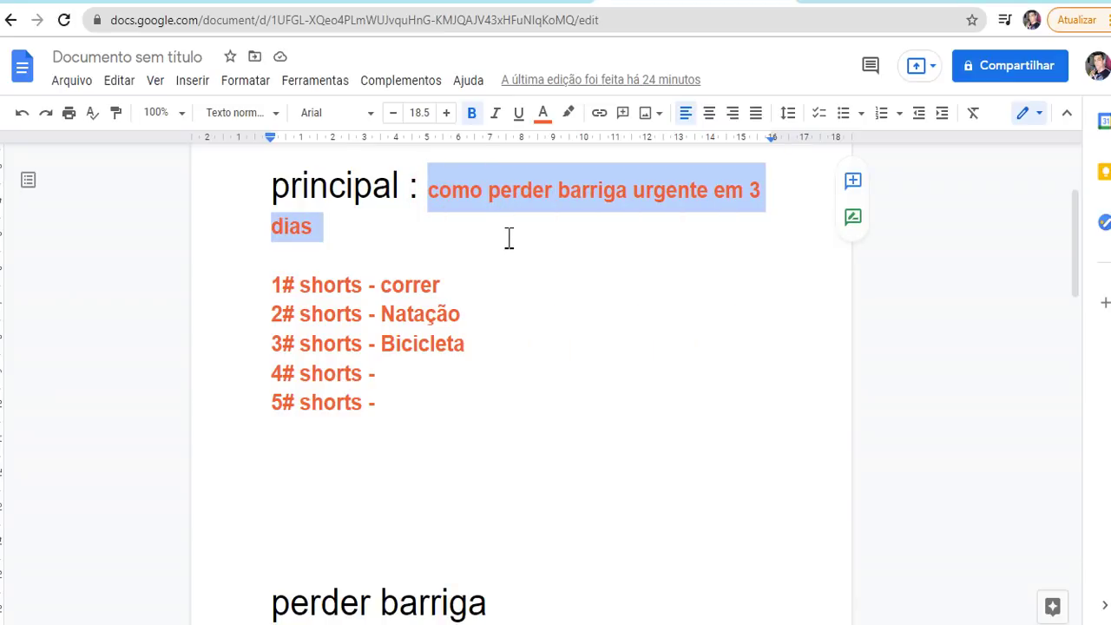
{"action": "left_click", "coordinate": [510, 237]}
{"action": "left_click", "coordinate": [494, 3]}
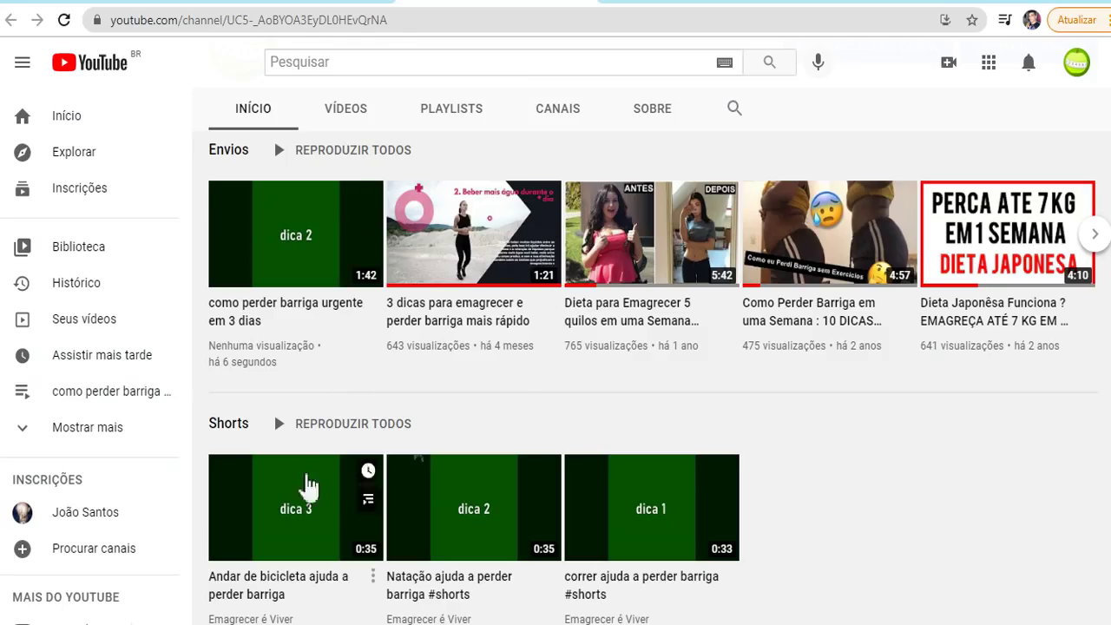
{"action": "scroll", "coordinate": [286, 471], "scroll_direction": "down", "scroll_amount": 2}
{"action": "left_click_drag", "start_coordinate": [224, 243], "coordinate": [244, 243]}
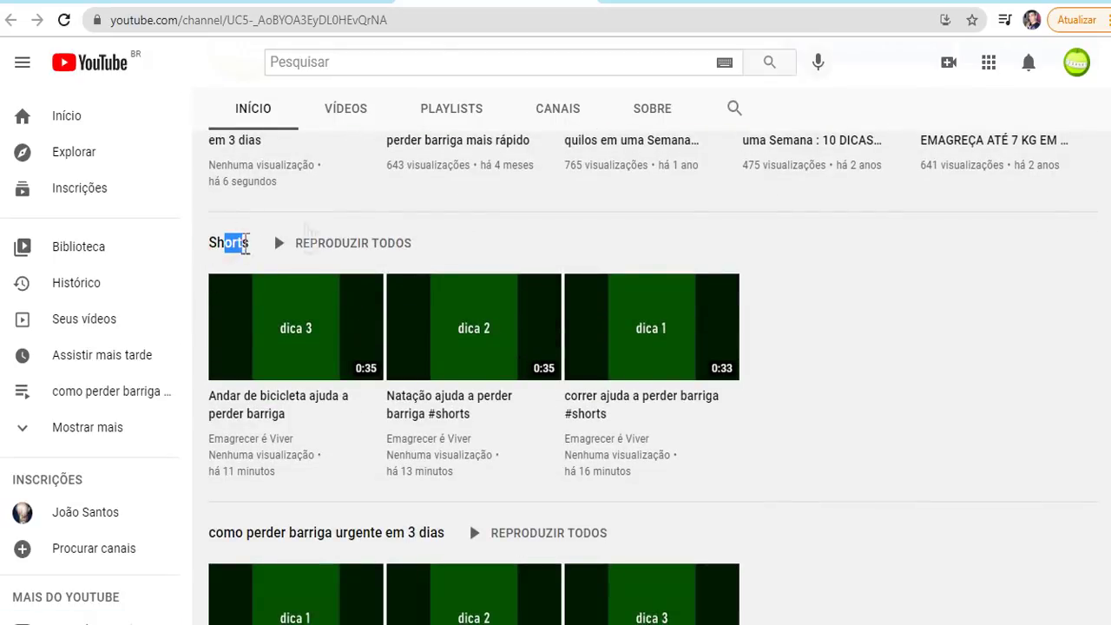
{"action": "key", "text": "ctrl+Tab"}
{"action": "left_click_drag", "start_coordinate": [434, 190], "coordinate": [567, 229]}
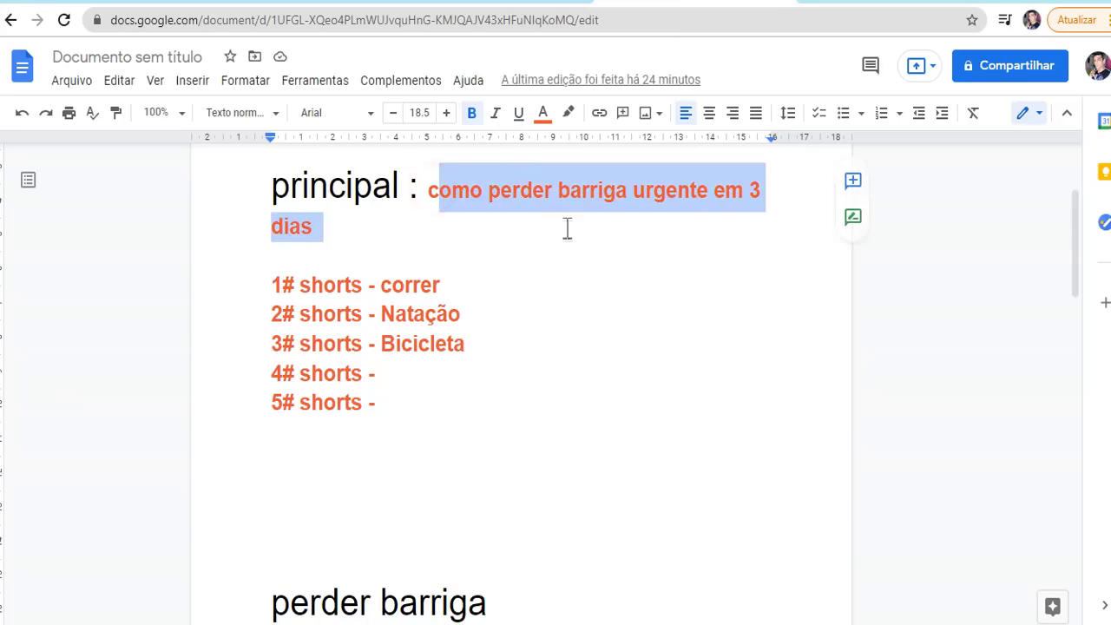
On the YouTube channel's home page, examine the featured playlist "como perder barriga urgente em 3 dias" and its shorts.
{"action": "key", "text": "ctrl+Tab"}
{"action": "scroll", "coordinate": [596, 469], "scroll_direction": "down", "scroll_amount": 2}
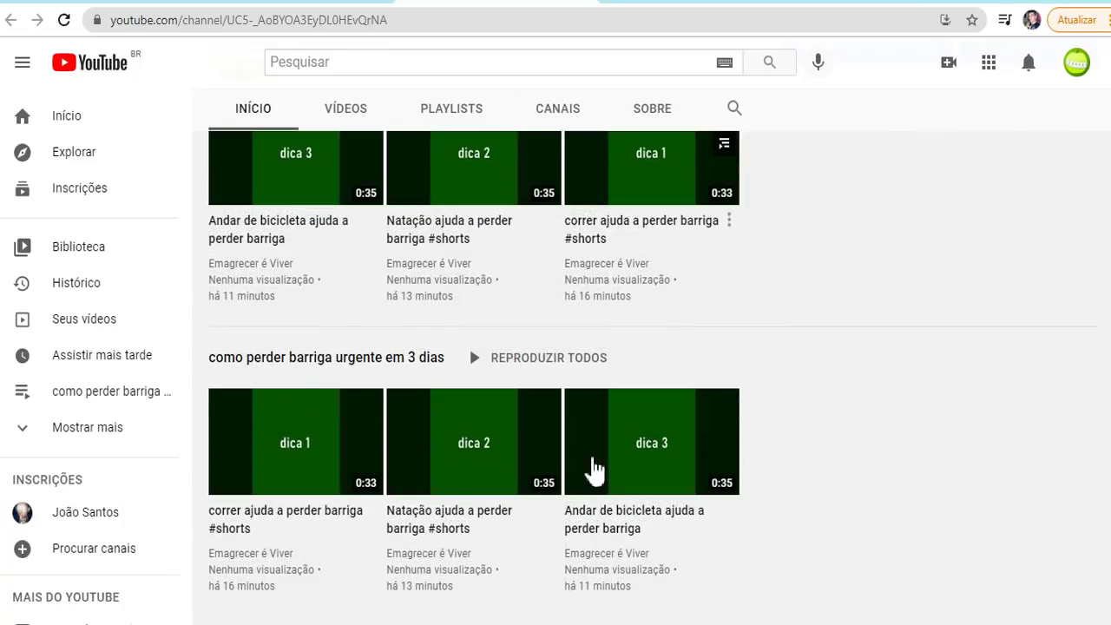
{"action": "left_click_drag", "start_coordinate": [310, 345], "coordinate": [402, 362]}
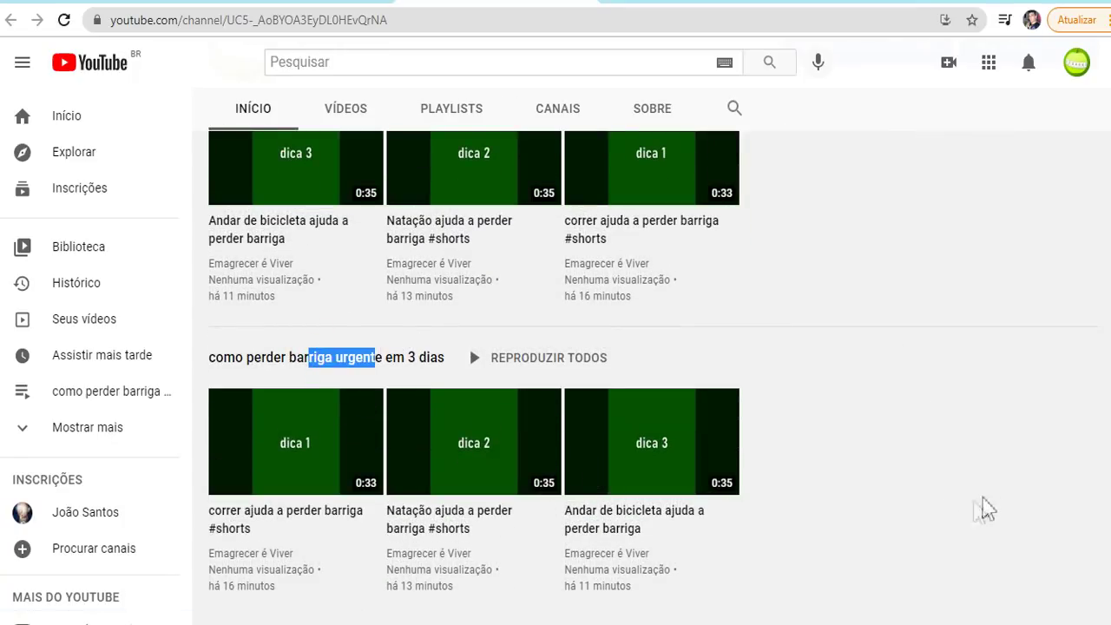
{"action": "left_click", "coordinate": [901, 475]}
{"action": "left_click_drag", "start_coordinate": [902, 476], "coordinate": [334, 473]}
{"action": "left_click", "coordinate": [896, 417]}
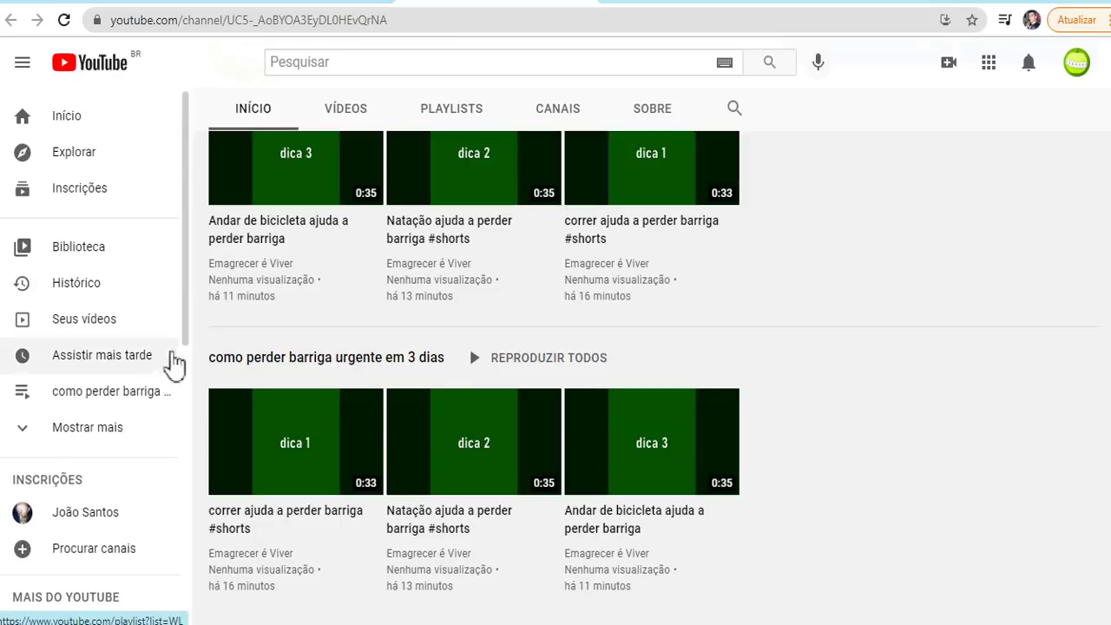
{"action": "left_click_drag", "start_coordinate": [213, 368], "coordinate": [203, 354]}
{"action": "left_click", "coordinate": [984, 387]}
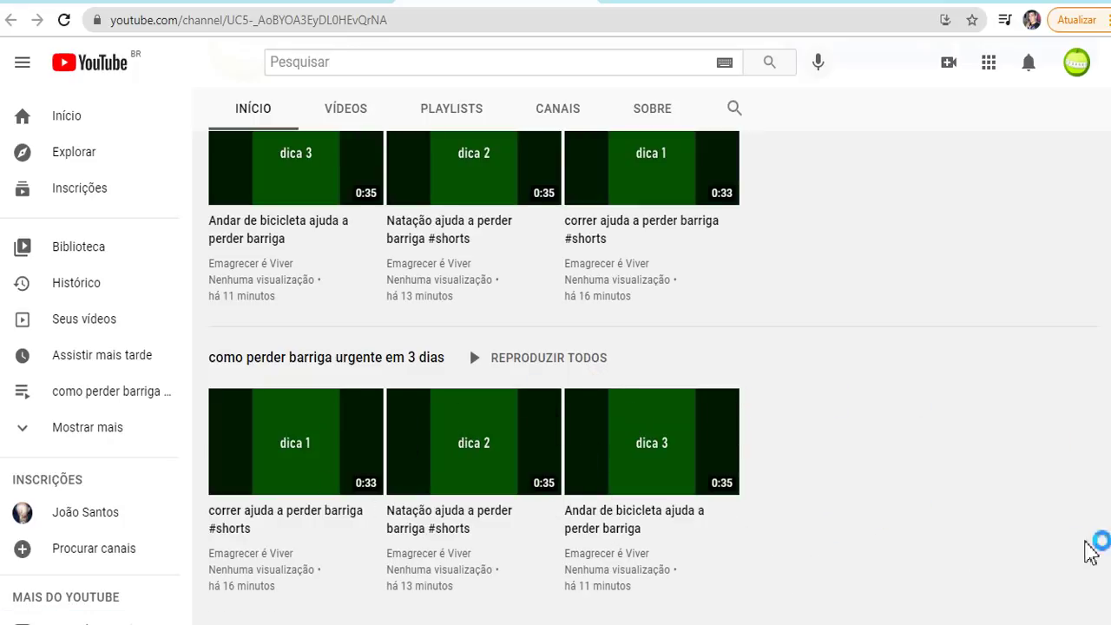
Review how the full video, the shorts and the keyword playlist are arranged across the channel's home page sections.
{"action": "scroll", "coordinate": [1092, 503], "scroll_direction": "up", "scroll_amount": 2}
{"action": "scroll", "coordinate": [1095, 482], "scroll_direction": "up", "scroll_amount": 4}
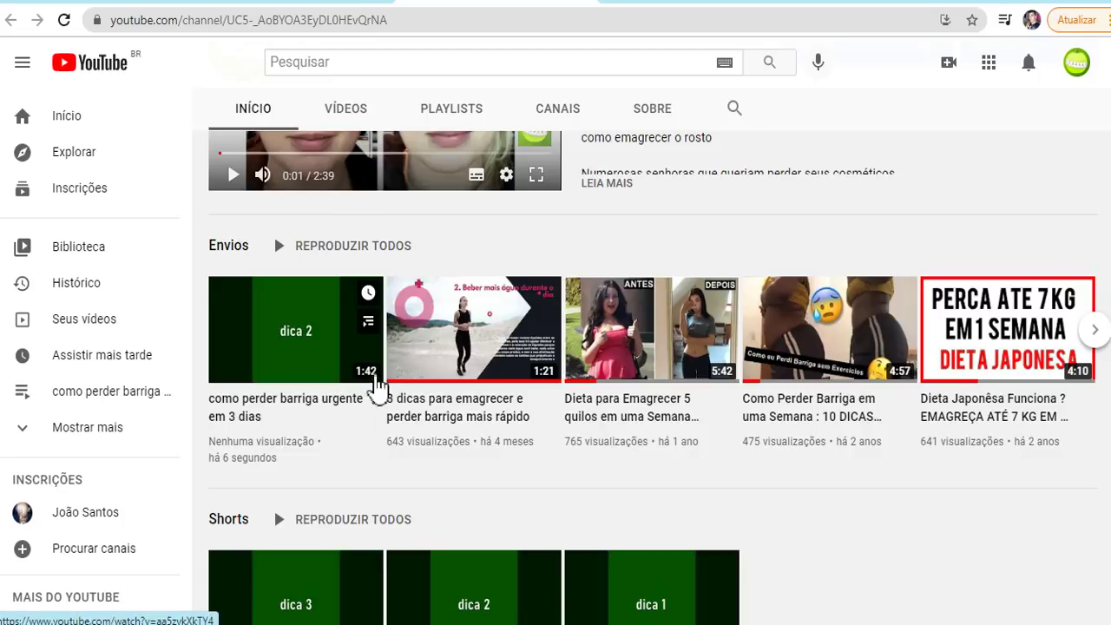
{"action": "scroll", "coordinate": [358, 387], "scroll_direction": "down", "scroll_amount": 2}
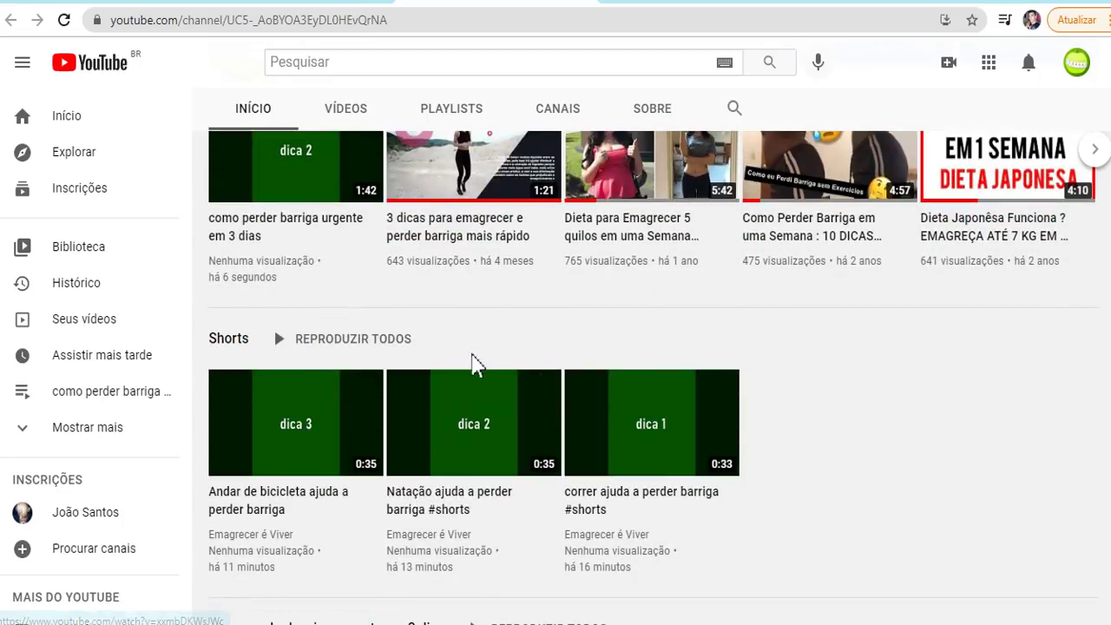
{"action": "scroll", "coordinate": [382, 356], "scroll_direction": "up", "scroll_amount": 2}
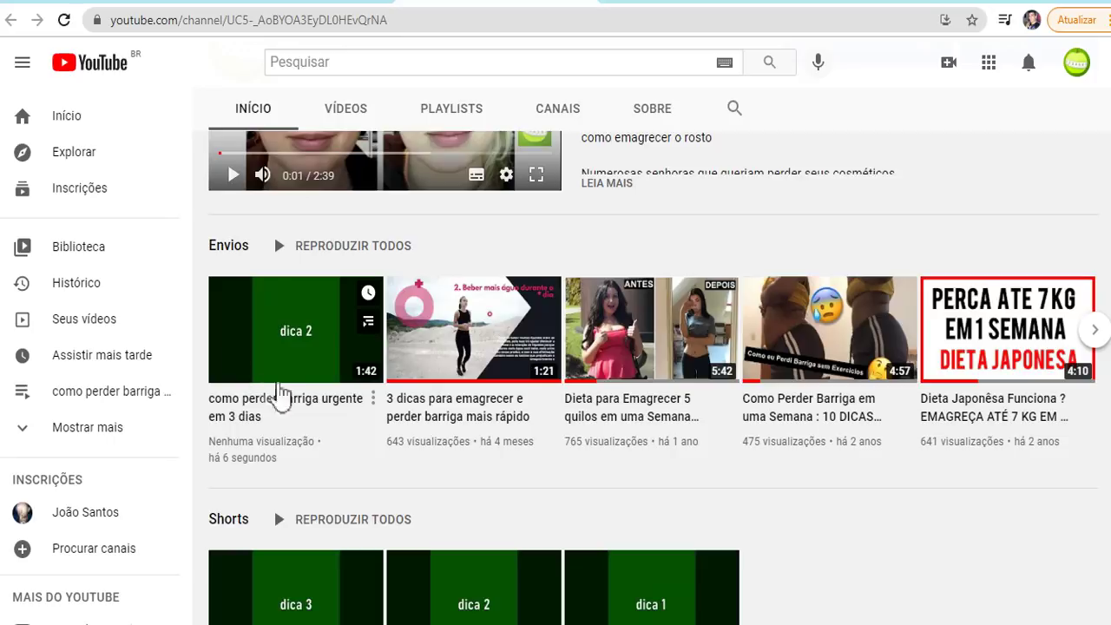
{"action": "mouse_move", "coordinate": [368, 299]}
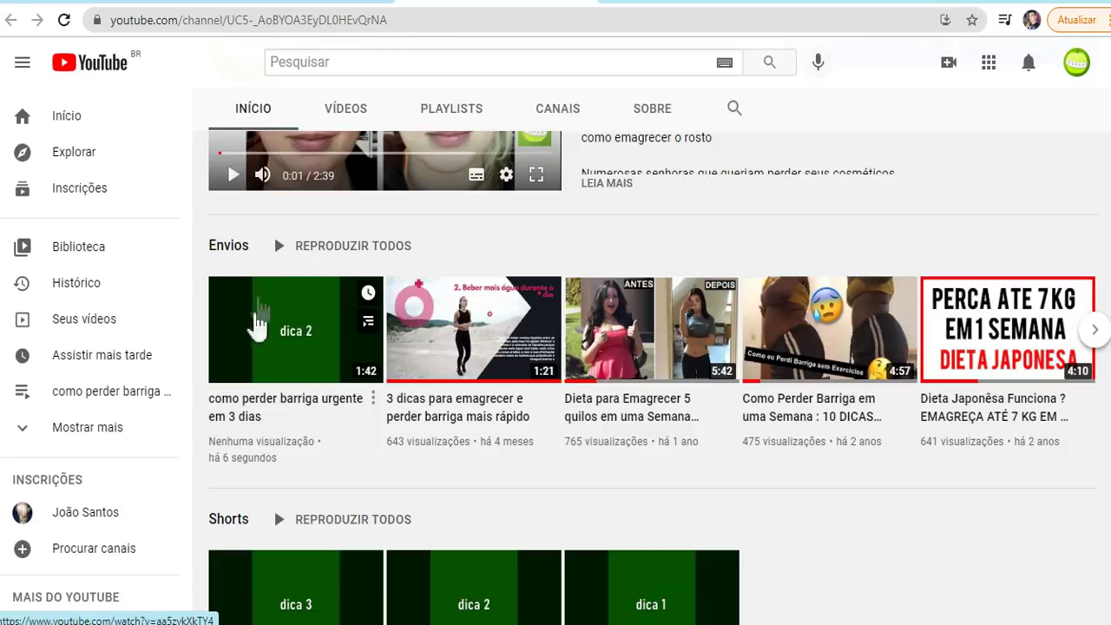
{"action": "scroll", "coordinate": [295, 443], "scroll_direction": "down", "scroll_amount": 3}
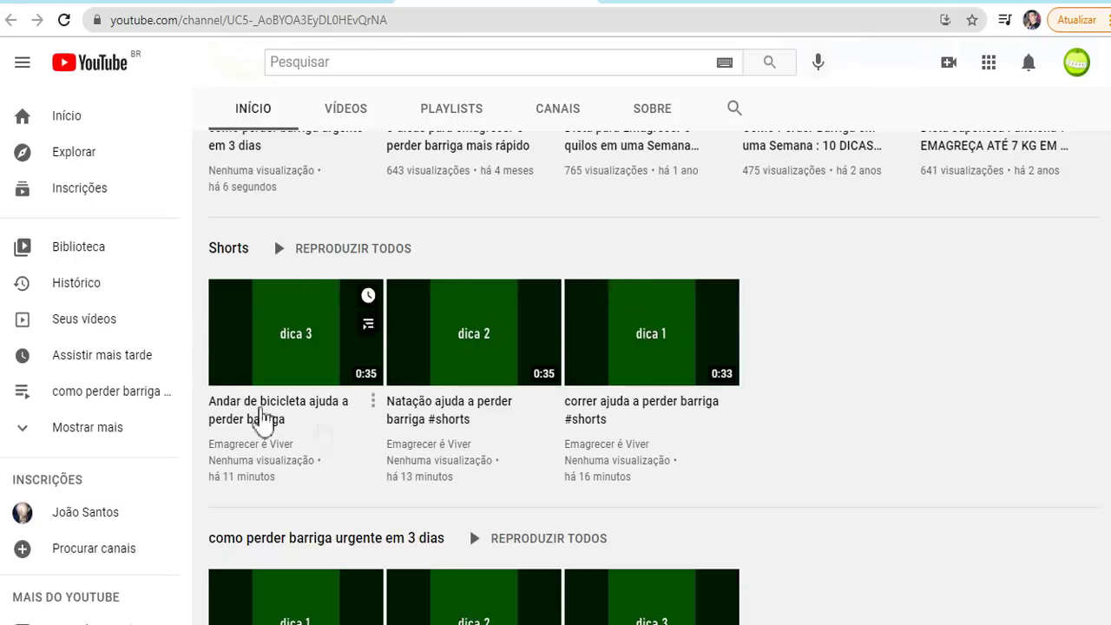
{"action": "left_click_drag", "start_coordinate": [224, 248], "coordinate": [243, 247]}
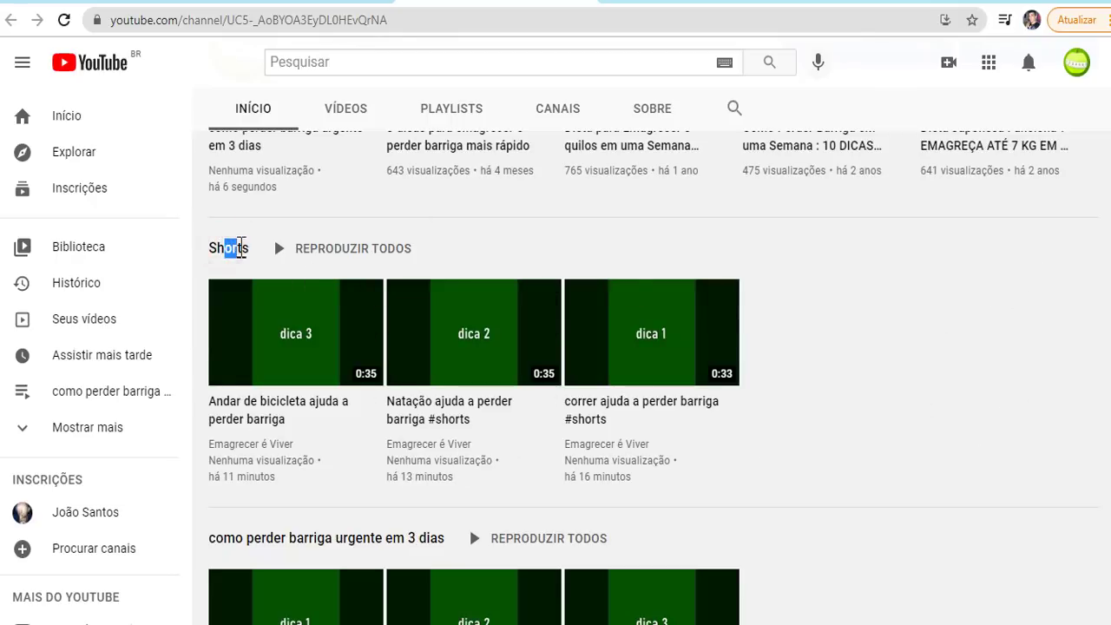
{"action": "scroll", "coordinate": [243, 252], "scroll_direction": "down", "scroll_amount": 2}
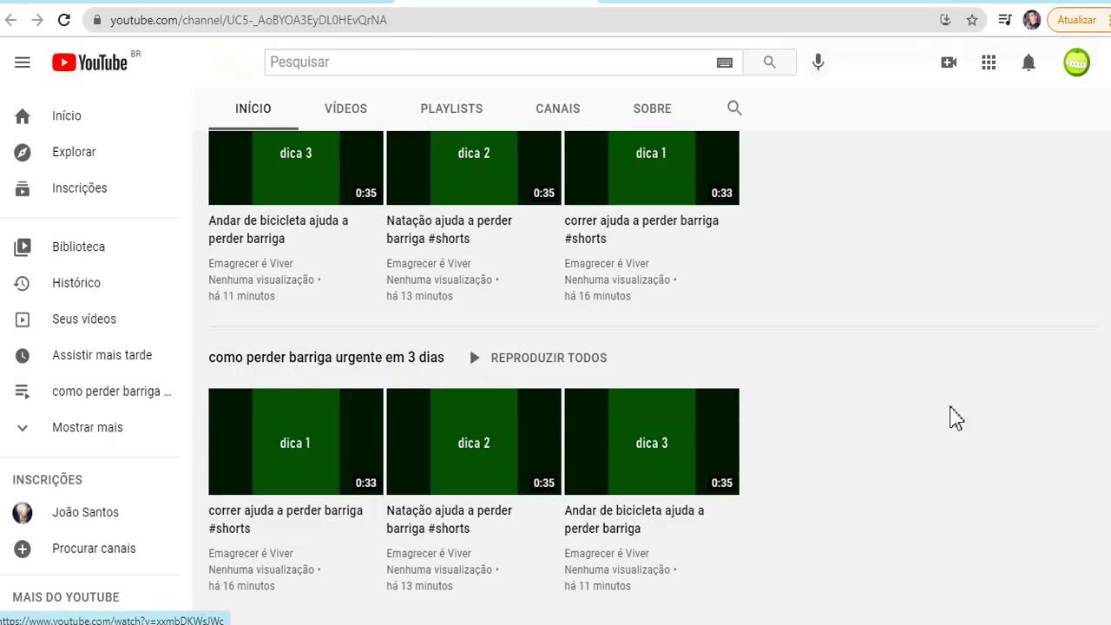
{"action": "scroll", "coordinate": [585, 377], "scroll_direction": "up", "scroll_amount": 10}
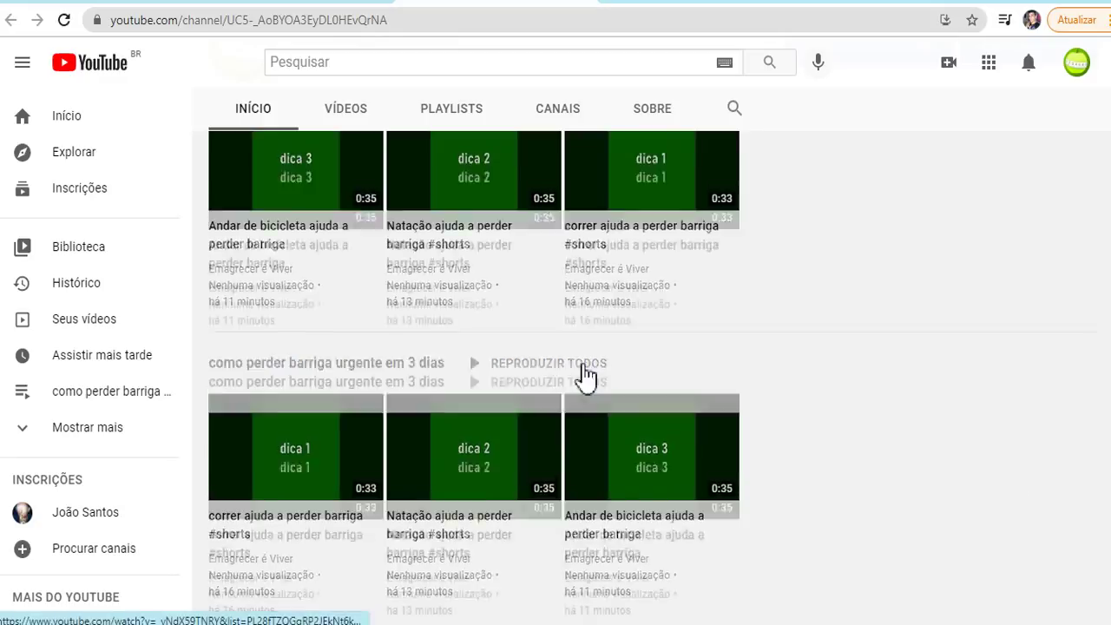
{"action": "scroll", "coordinate": [798, 363], "scroll_direction": "down", "scroll_amount": 3}
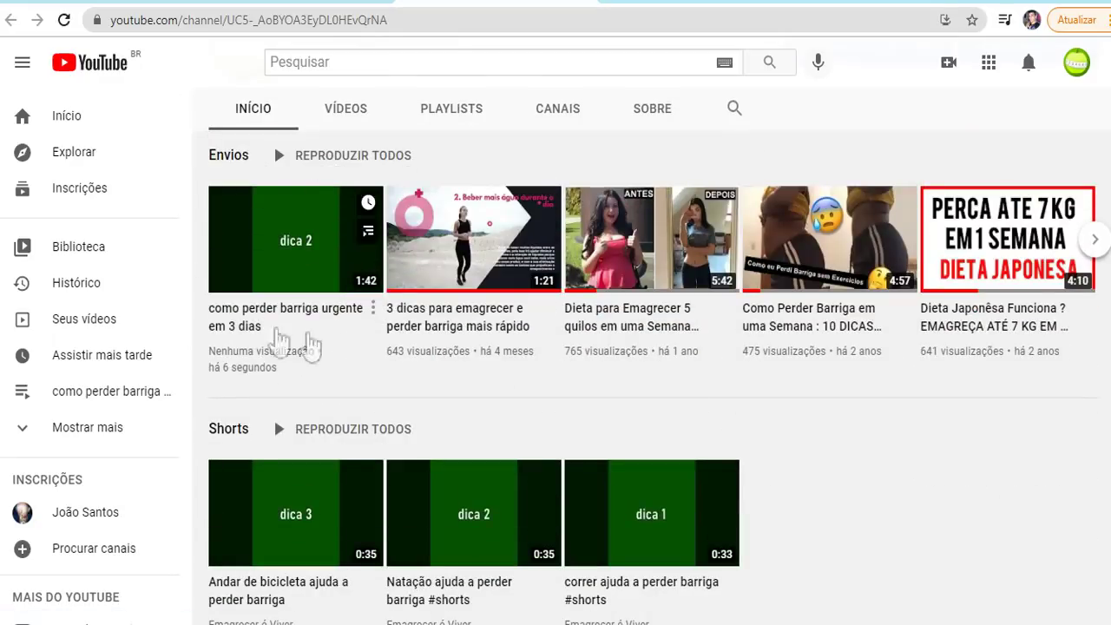
{"action": "scroll", "coordinate": [446, 309], "scroll_direction": "down", "scroll_amount": 2}
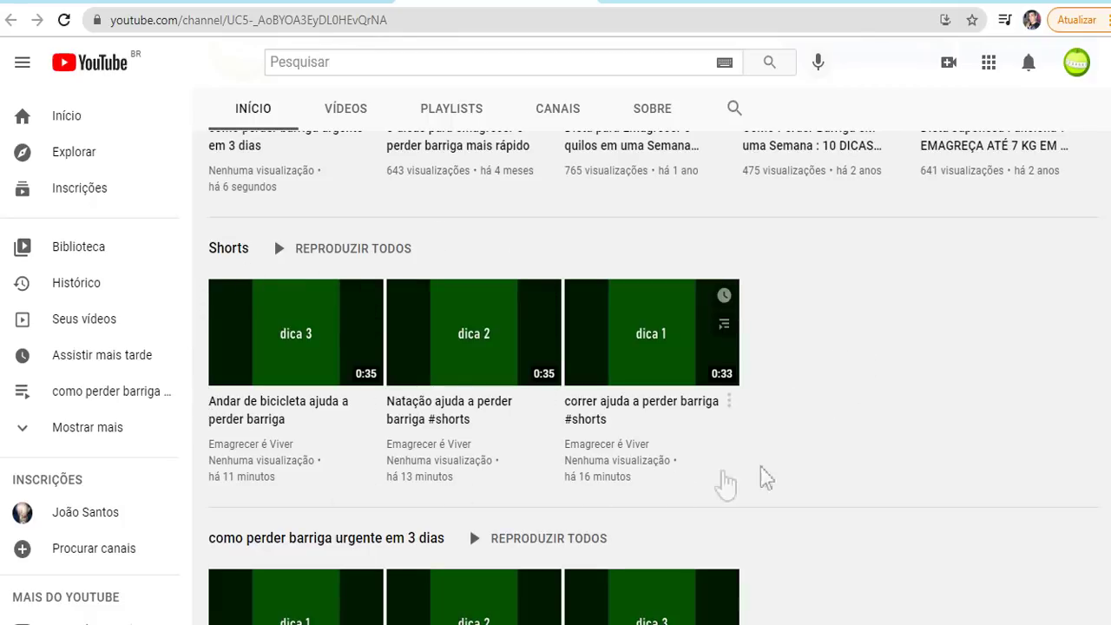
{"action": "scroll", "coordinate": [882, 465], "scroll_direction": "up", "scroll_amount": 3}
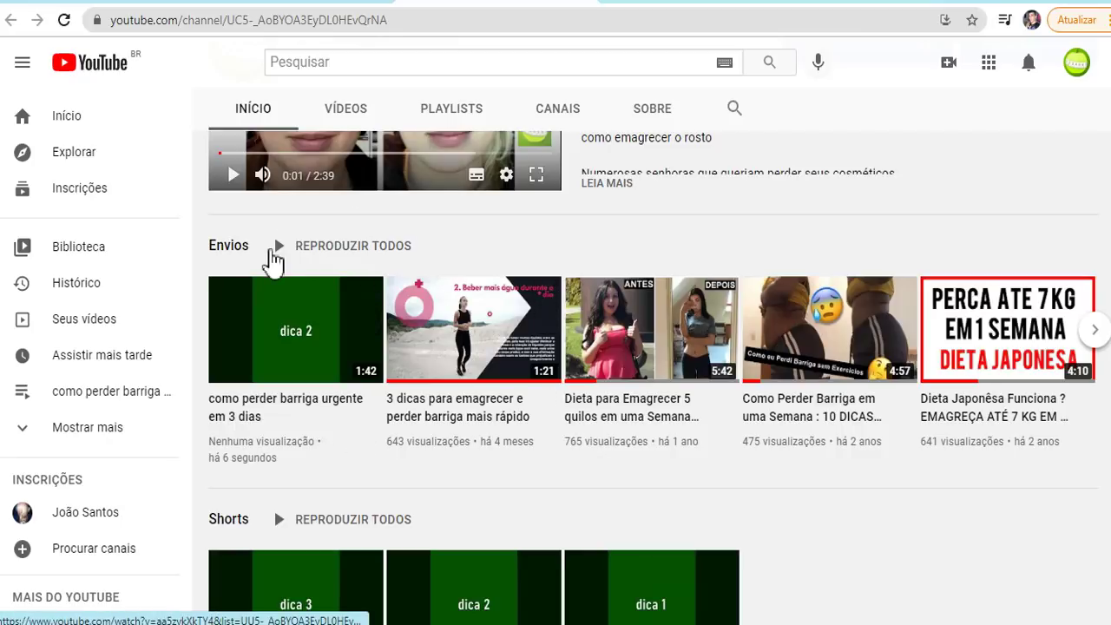
{"action": "scroll", "coordinate": [274, 261], "scroll_direction": "down", "scroll_amount": 2}
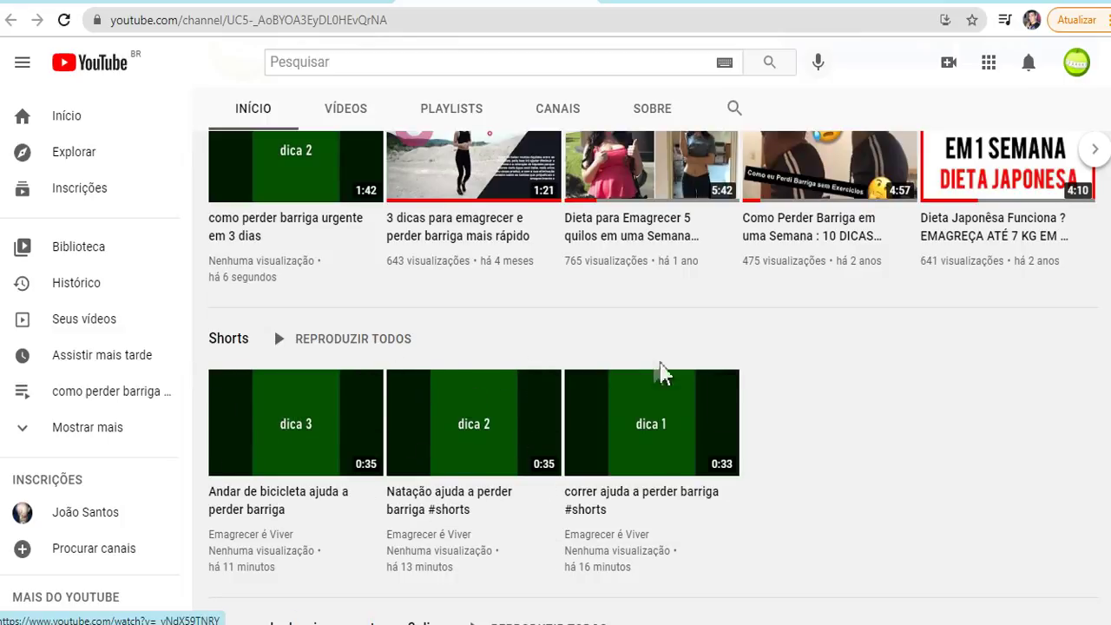
{"action": "scroll", "coordinate": [422, 454], "scroll_direction": "down", "scroll_amount": 3}
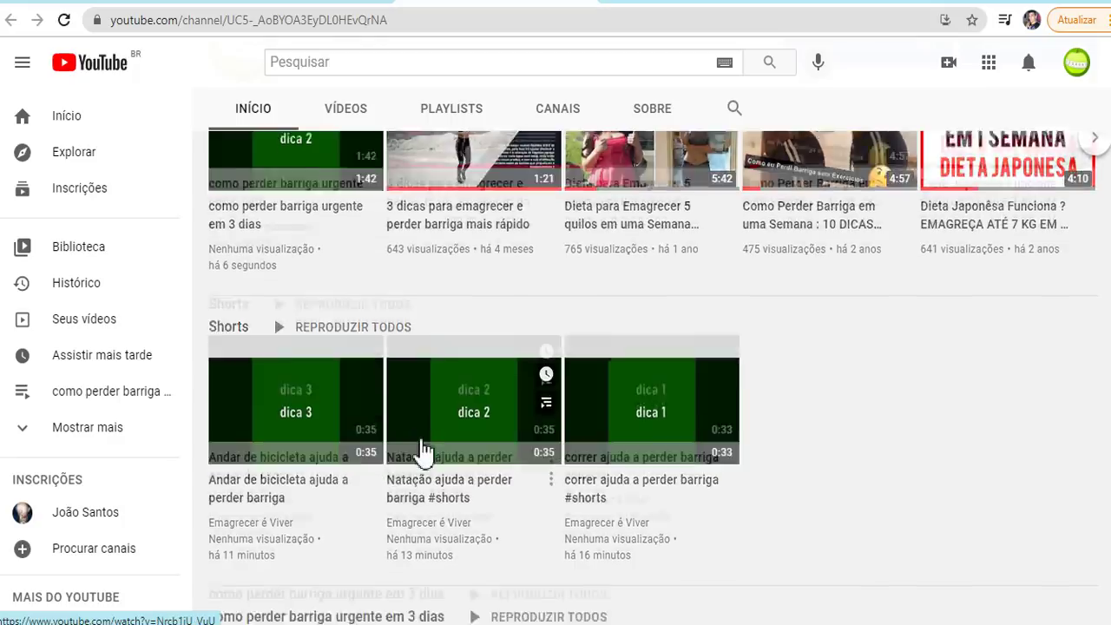
Review the order of the uploads, Shorts and keyword playlist sections on the channel's home page.
{"action": "scroll", "coordinate": [422, 454], "scroll_direction": "up", "scroll_amount": 7}
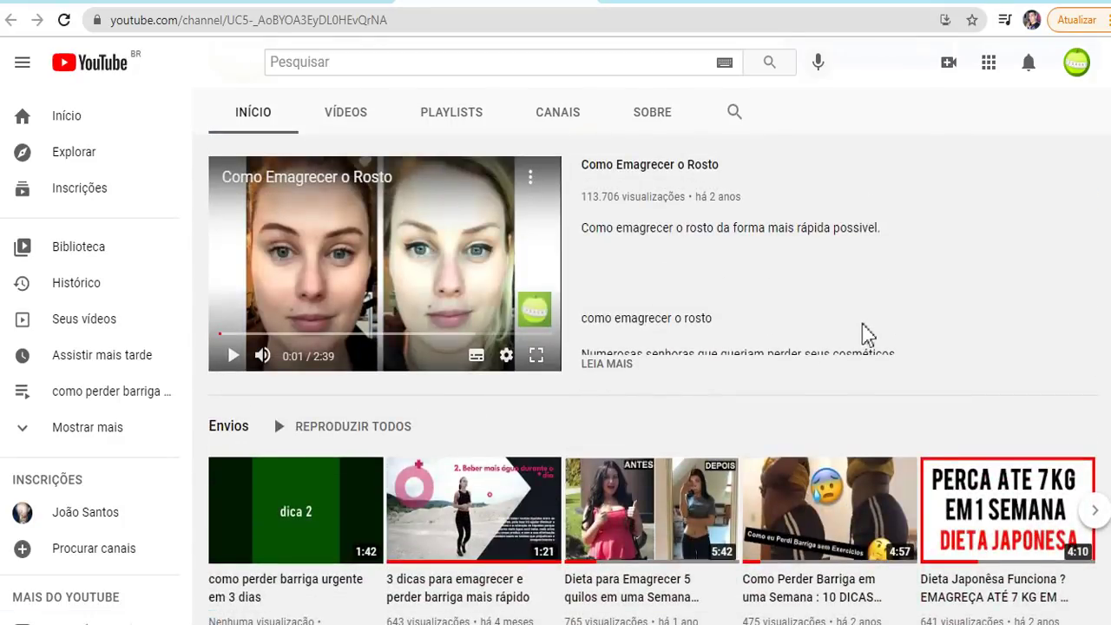
{"action": "scroll", "coordinate": [468, 469], "scroll_direction": "down", "scroll_amount": 7}
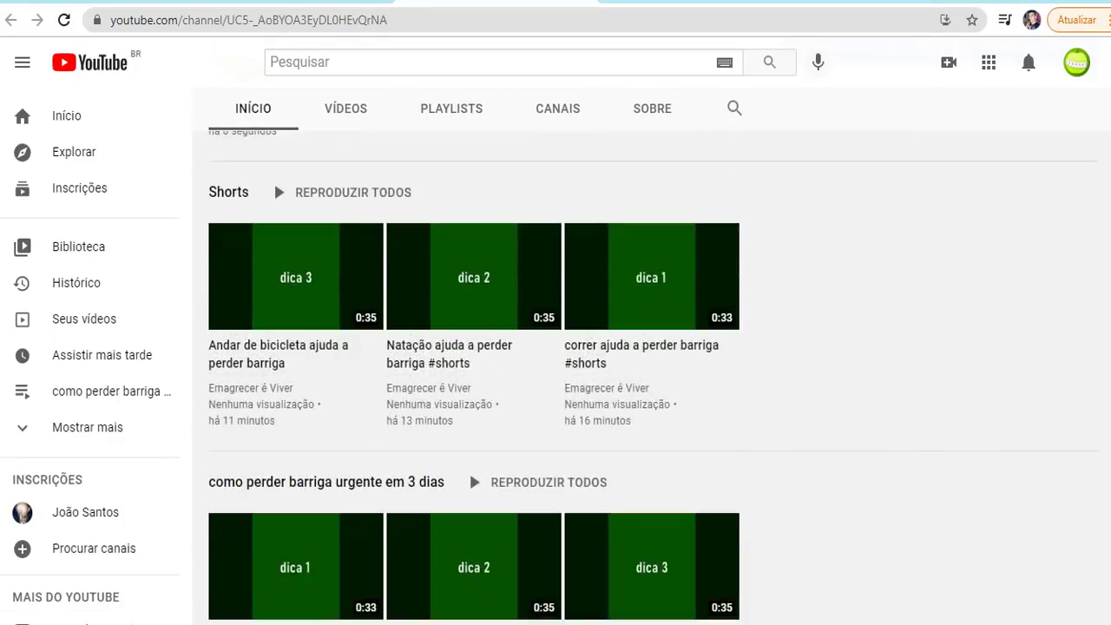
{"action": "scroll", "coordinate": [469, 469], "scroll_direction": "up", "scroll_amount": 6}
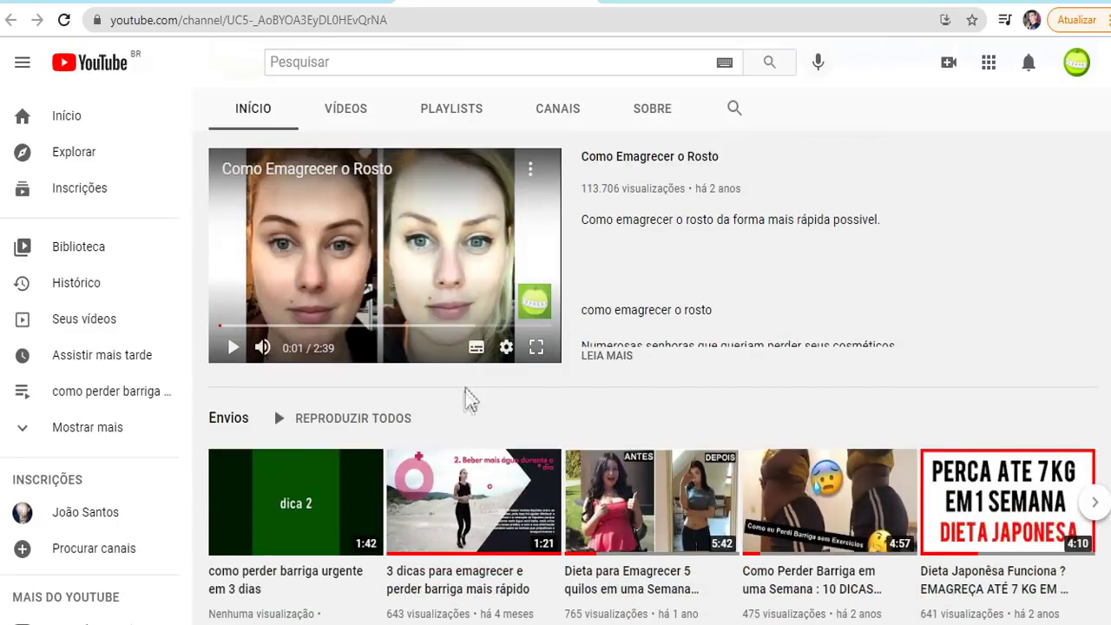
{"action": "scroll", "coordinate": [466, 408], "scroll_direction": "down", "scroll_amount": 4}
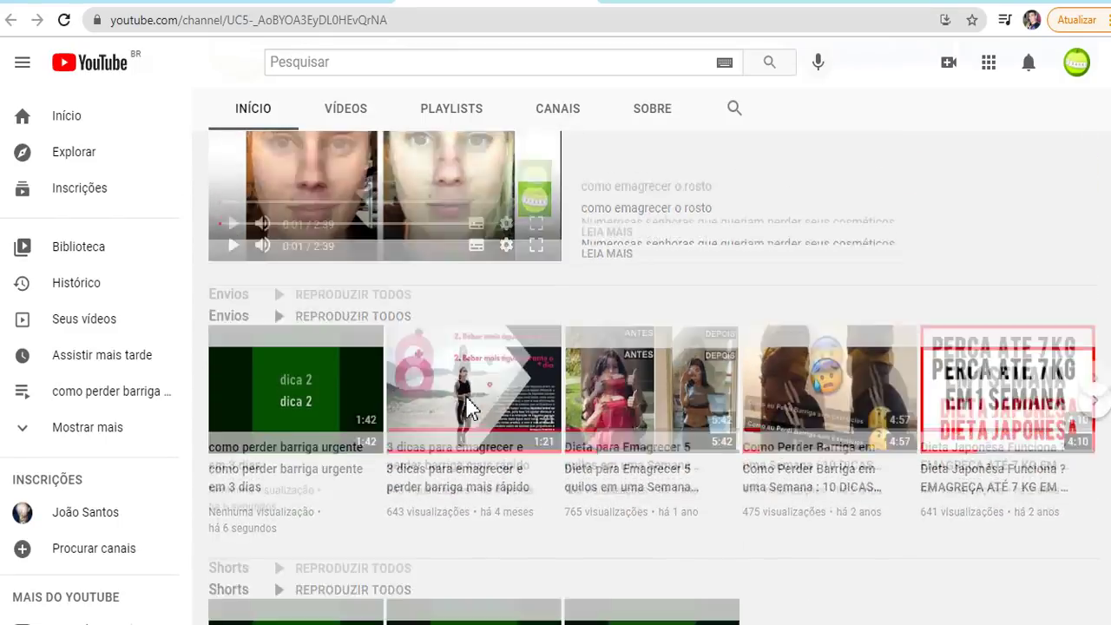
{"action": "scroll", "coordinate": [466, 408], "scroll_direction": "down", "scroll_amount": 3}
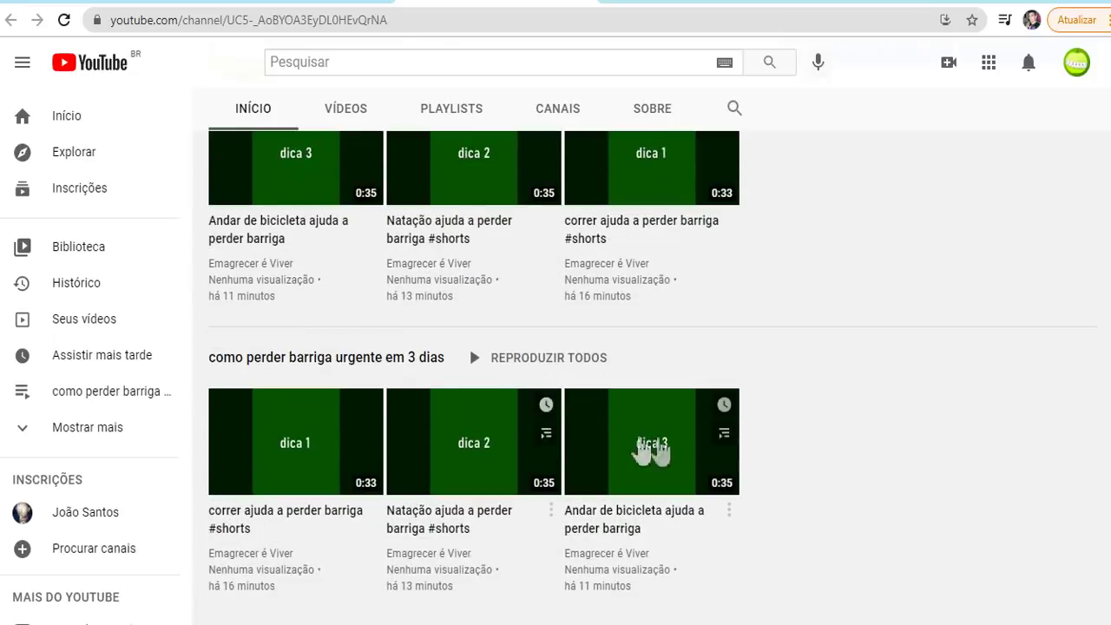
{"action": "scroll", "coordinate": [471, 404], "scroll_direction": "up", "scroll_amount": 6}
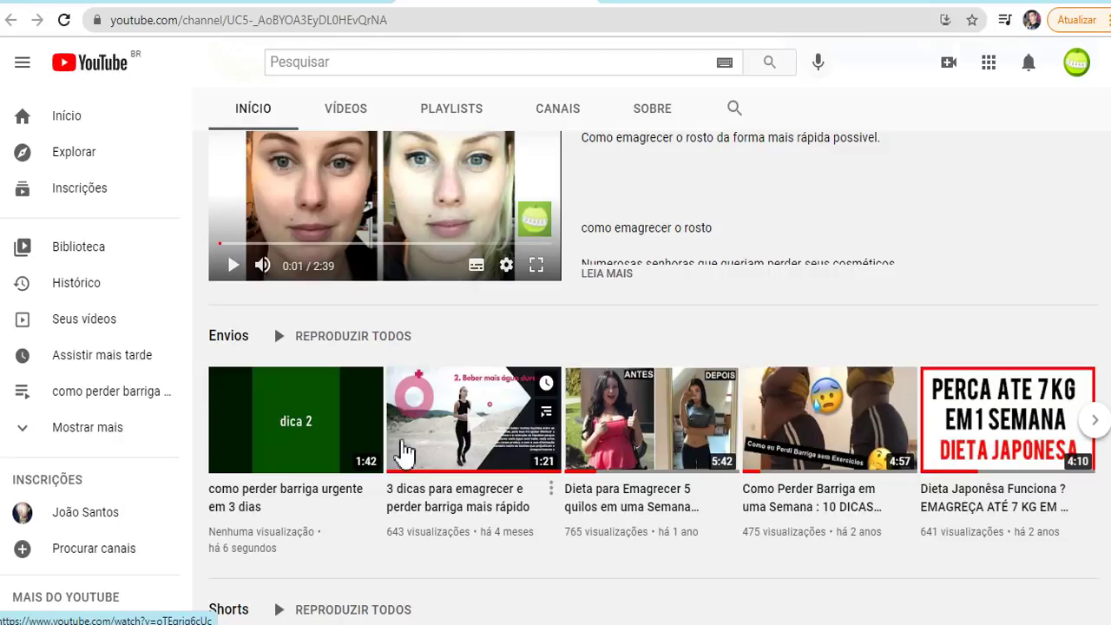
{"action": "scroll", "coordinate": [404, 453], "scroll_direction": "up", "scroll_amount": 4}
{"action": "scroll", "coordinate": [739, 441], "scroll_direction": "down", "scroll_amount": 7}
{"action": "scroll", "coordinate": [742, 441], "scroll_direction": "down", "scroll_amount": 2}
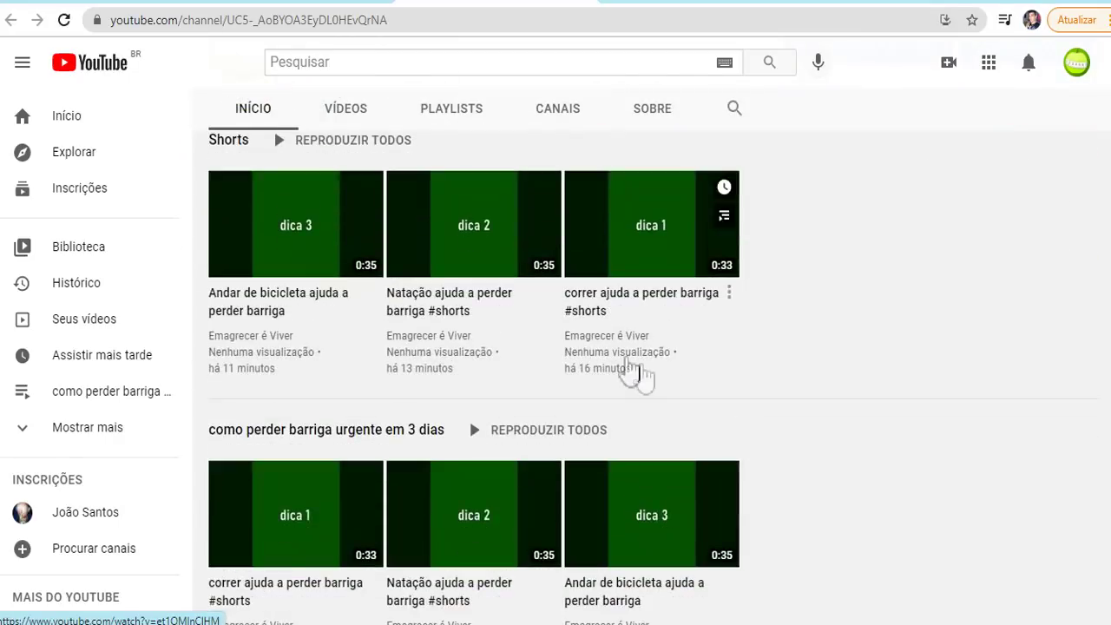
Compare the videos in the Shorts section with those in the "como perder barriga urgente em 3 dias" playlist and the uploads.
{"action": "scroll", "coordinate": [819, 367], "scroll_direction": "up", "scroll_amount": 1}
{"action": "scroll", "coordinate": [598, 276], "scroll_direction": "down", "scroll_amount": 1}
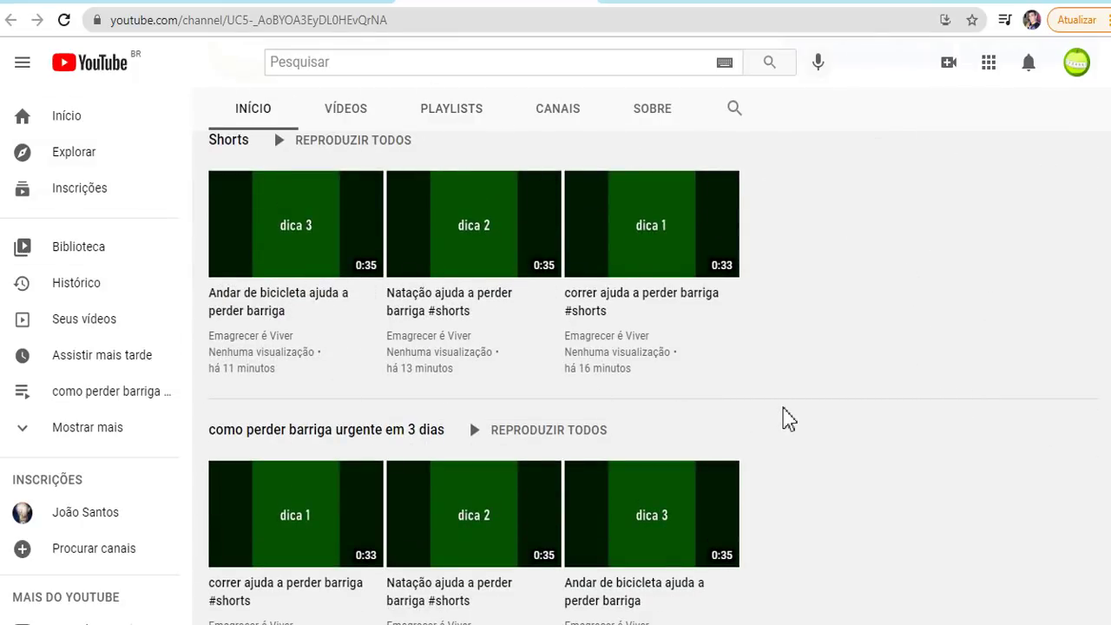
{"action": "scroll", "coordinate": [785, 418], "scroll_direction": "up", "scroll_amount": 5}
{"action": "scroll", "coordinate": [783, 421], "scroll_direction": "down", "scroll_amount": 3}
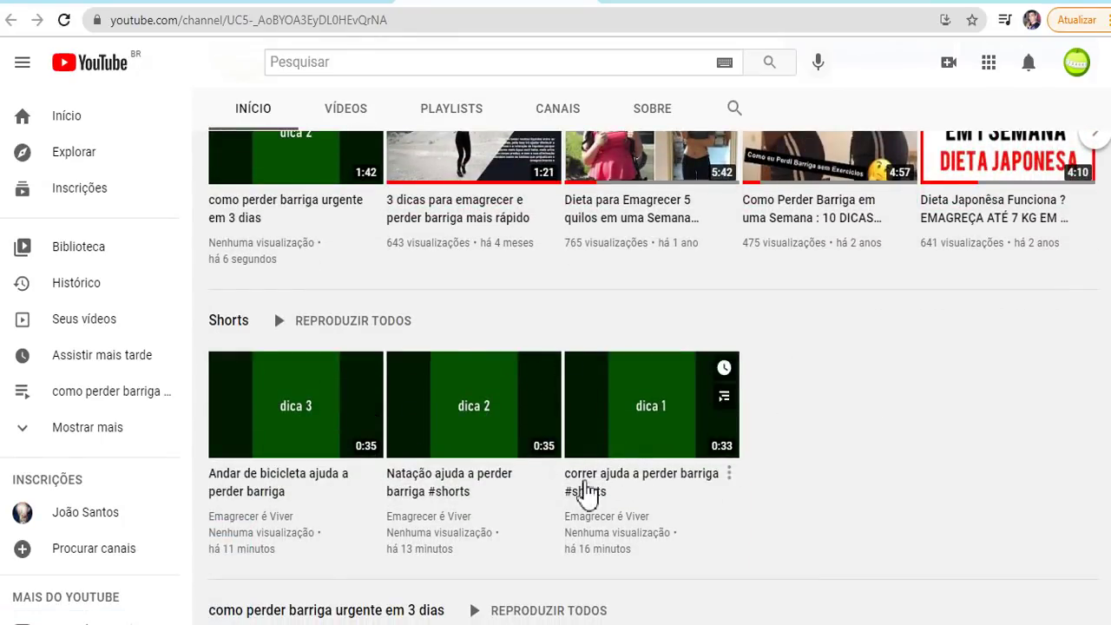
{"action": "scroll", "coordinate": [587, 491], "scroll_direction": "down", "scroll_amount": 3}
{"action": "scroll", "coordinate": [595, 489], "scroll_direction": "up", "scroll_amount": 3}
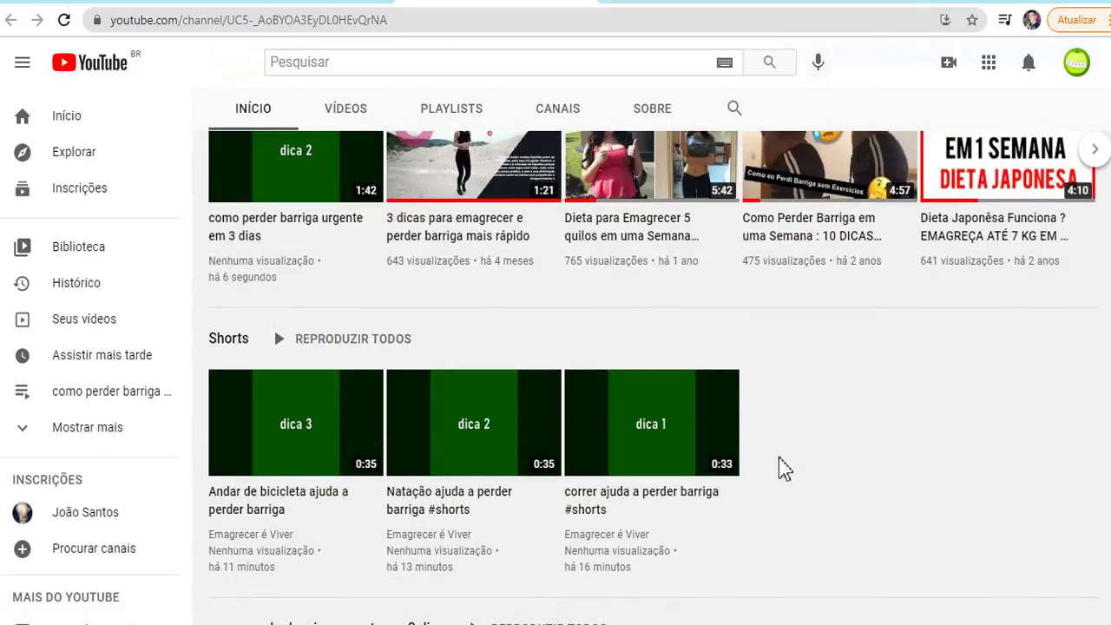
{"action": "scroll", "coordinate": [778, 457], "scroll_direction": "down", "scroll_amount": 3}
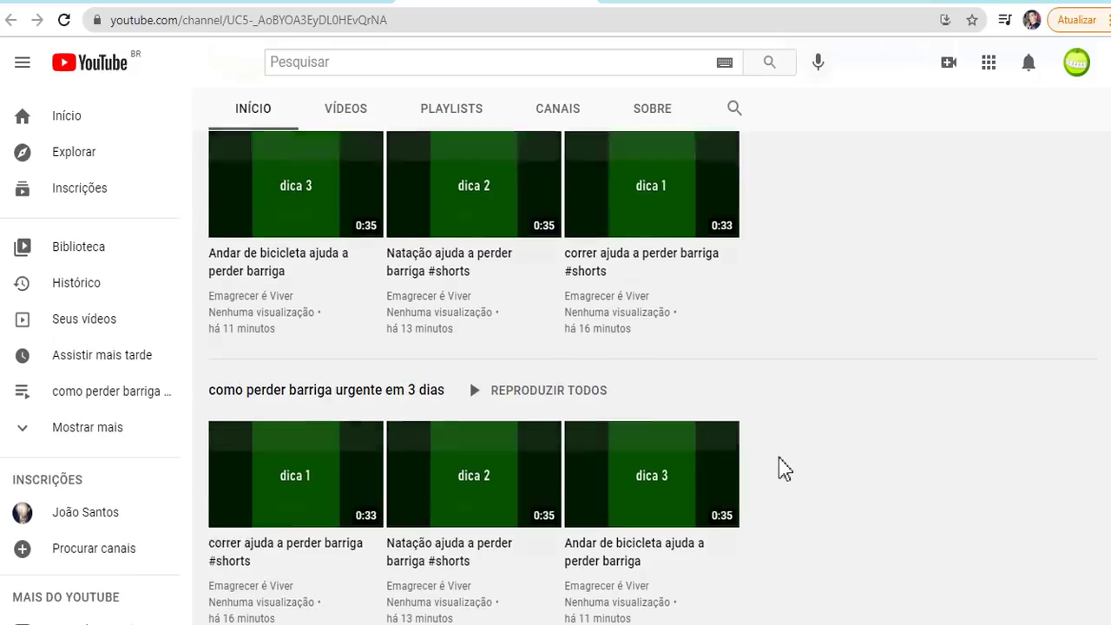
{"action": "scroll", "coordinate": [778, 457], "scroll_direction": "up", "scroll_amount": 5}
{"action": "scroll", "coordinate": [778, 459], "scroll_direction": "up", "scroll_amount": 4}
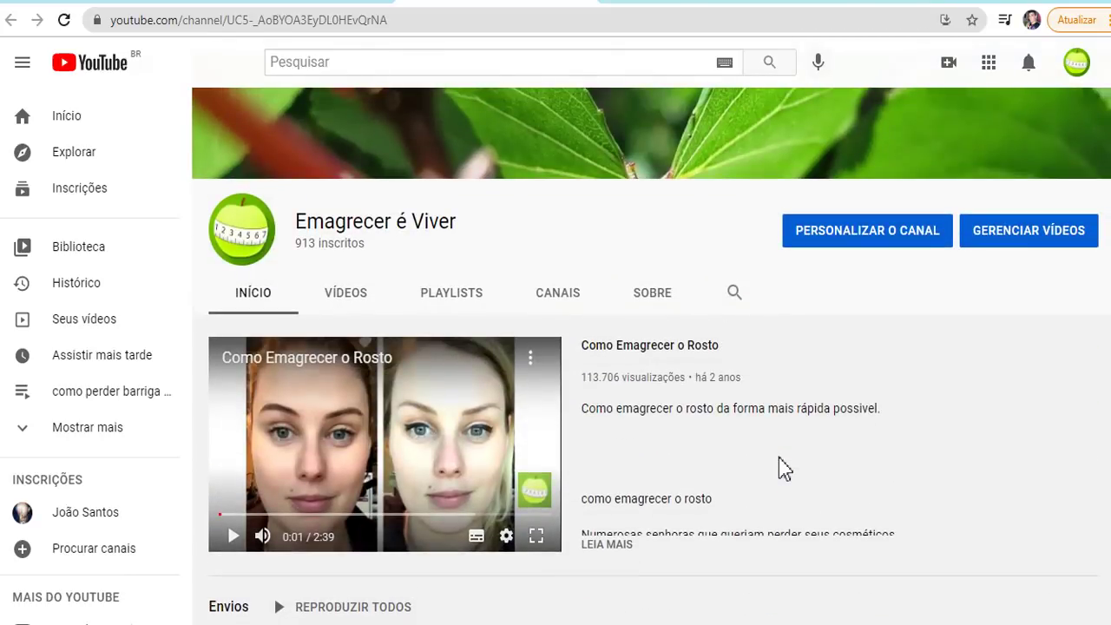
{"action": "scroll", "coordinate": [778, 458], "scroll_direction": "down", "scroll_amount": 6}
{"action": "scroll", "coordinate": [778, 458], "scroll_direction": "down", "scroll_amount": 2}
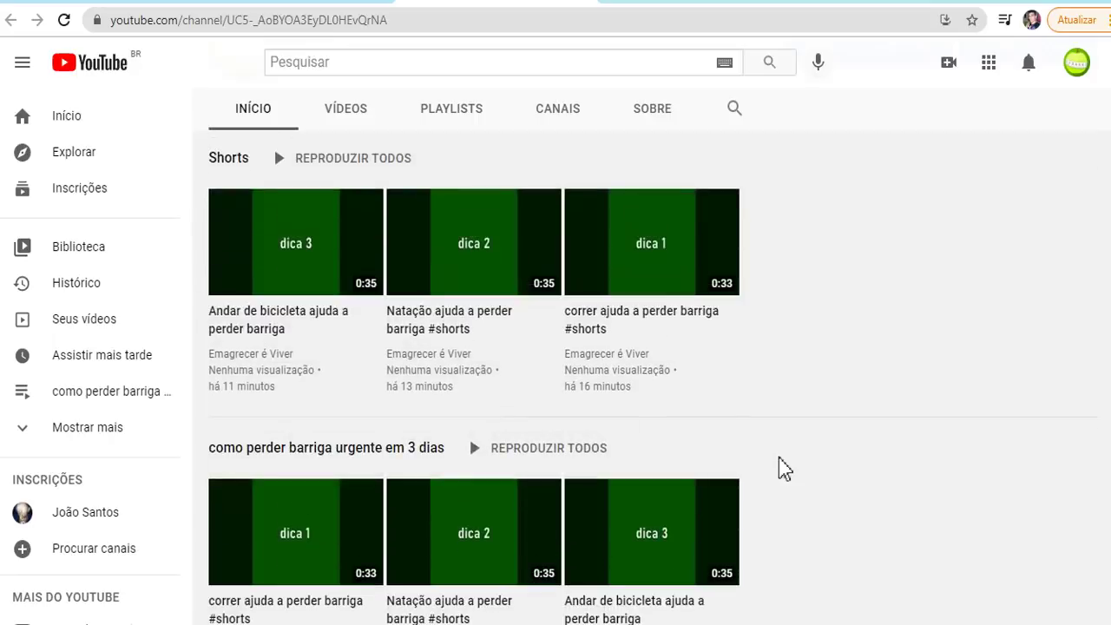
{"action": "scroll", "coordinate": [779, 458], "scroll_direction": "up", "scroll_amount": 3}
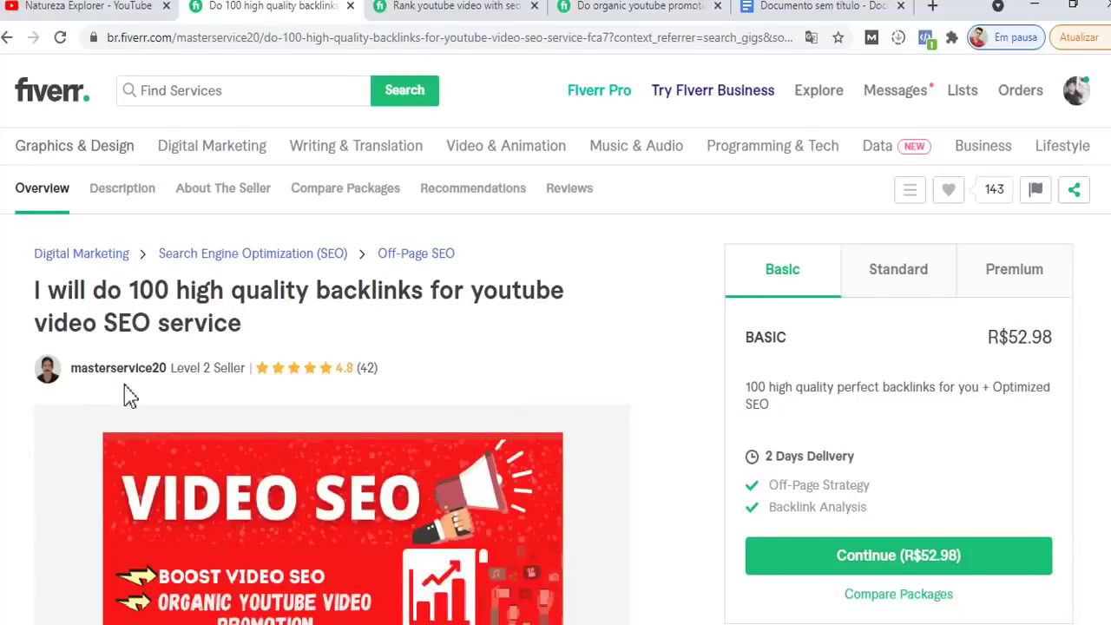
On Fiverr, examine the service features listed in the description of the 100-backlink YouTube video SEO gig.
{"action": "scroll", "coordinate": [35, 397], "scroll_direction": "down", "scroll_amount": 10}
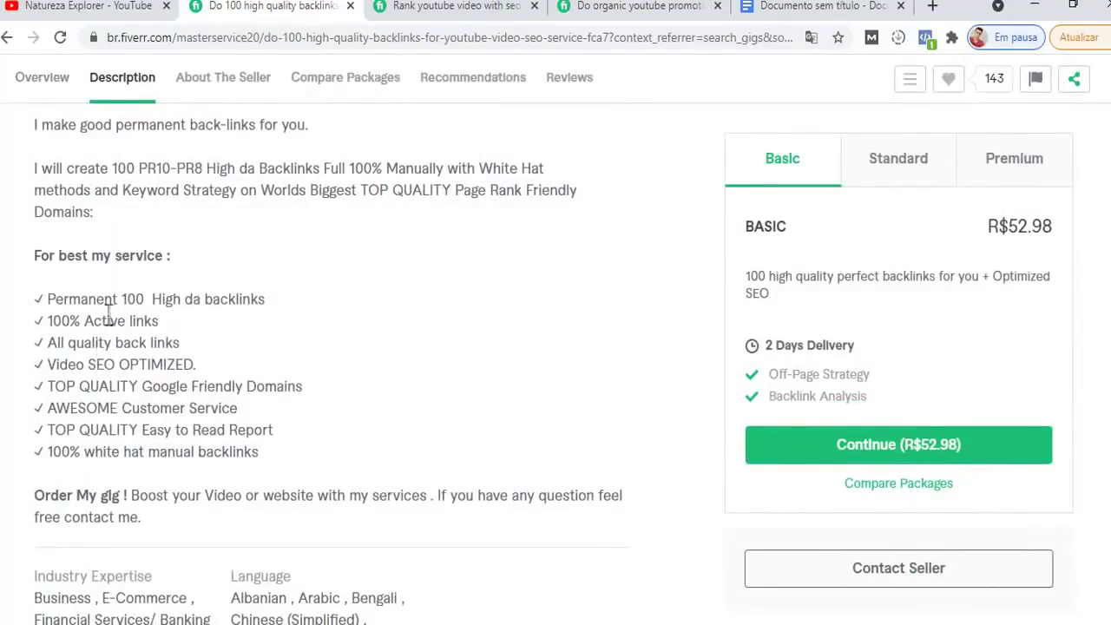
{"action": "left_click", "coordinate": [139, 298]}
{"action": "left_click_drag", "start_coordinate": [59, 321], "coordinate": [208, 327]}
{"action": "left_click", "coordinate": [204, 323]}
{"action": "left_click", "coordinate": [144, 339]}
{"action": "left_click", "coordinate": [193, 350]}
{"action": "left_click", "coordinate": [141, 364]}
{"action": "left_click", "coordinate": [173, 429]}
{"action": "left_click_drag", "start_coordinate": [96, 454], "coordinate": [144, 451]}
{"action": "left_click", "coordinate": [141, 450]}
{"action": "left_click", "coordinate": [151, 453]}
{"action": "left_click", "coordinate": [212, 451]}
Check the gig's description of its manual white hat backlink methods and the Basic package's price.
{"action": "left_click_drag", "start_coordinate": [363, 168], "coordinate": [441, 173]}
{"action": "left_click_drag", "start_coordinate": [360, 190], "coordinate": [544, 168]}
{"action": "left_click", "coordinate": [510, 276]}
{"action": "left_click_drag", "start_coordinate": [1002, 234], "coordinate": [1059, 247]}
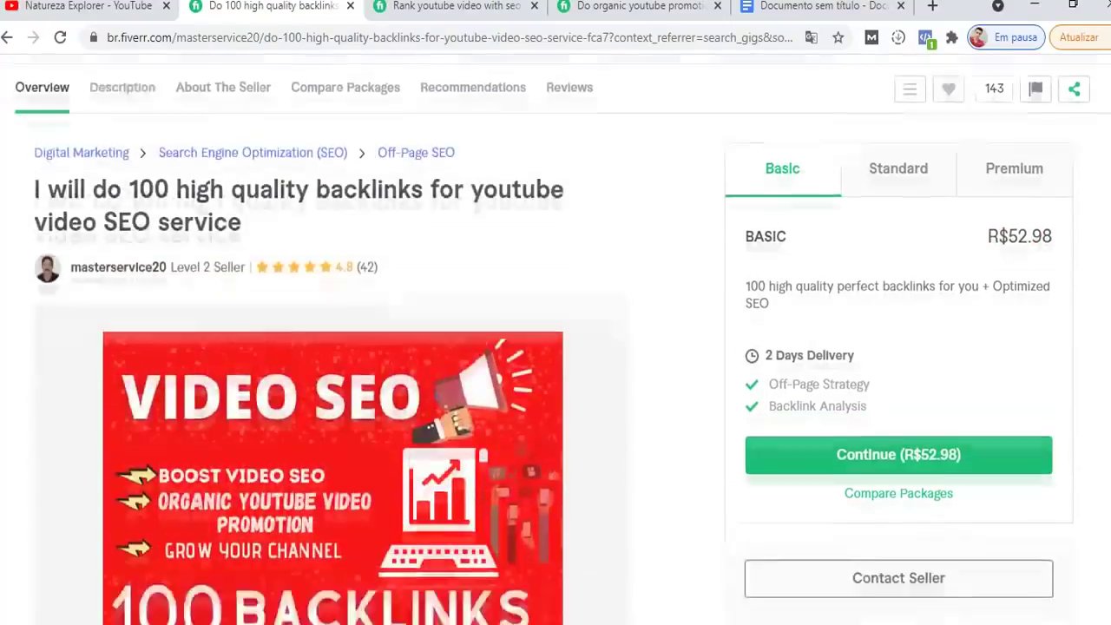
Look over the backlink gig's page from its title through the description to the seller section.
{"action": "scroll", "coordinate": [555, 340], "scroll_direction": "down", "scroll_amount": 8}
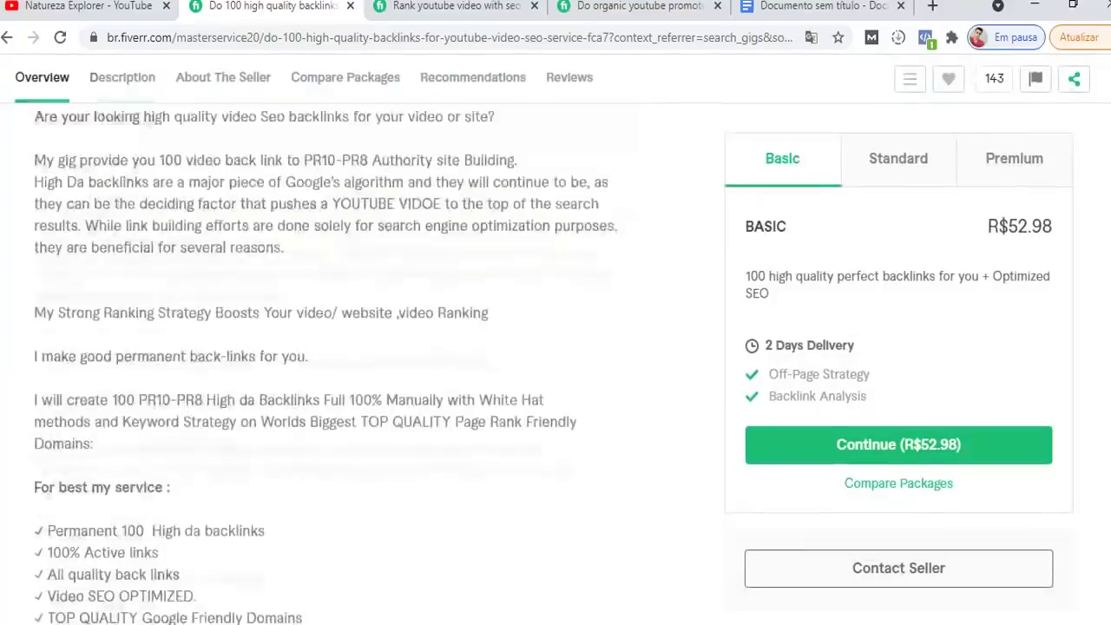
{"action": "scroll", "coordinate": [332, 362], "scroll_direction": "up", "scroll_amount": 10}
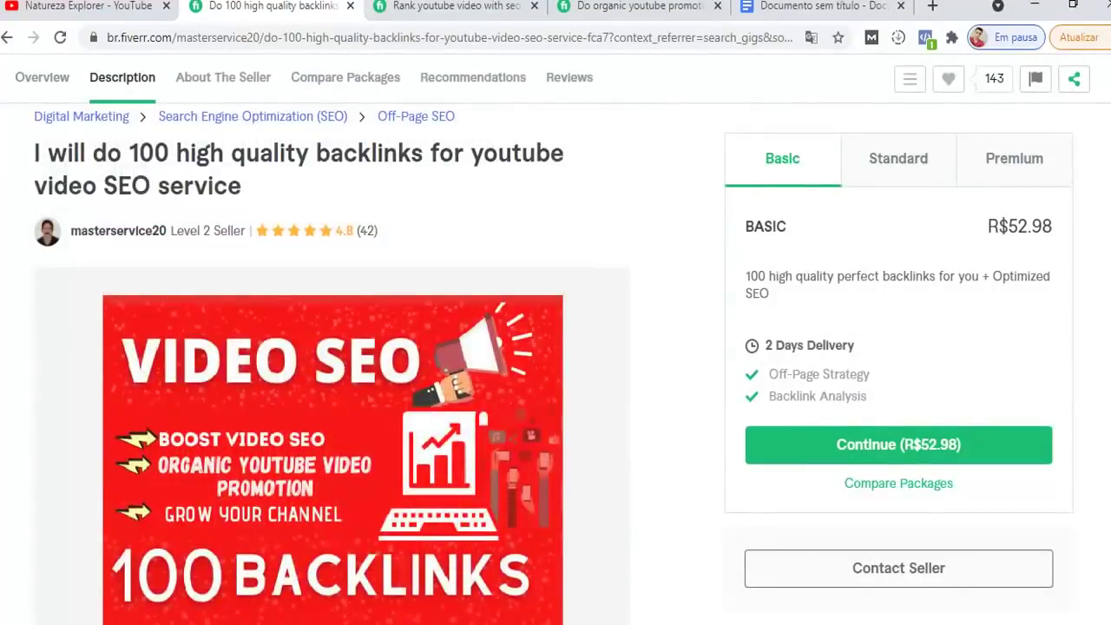
{"action": "scroll", "coordinate": [332, 362], "scroll_direction": "down", "scroll_amount": 10}
{"action": "scroll", "coordinate": [333, 362], "scroll_direction": "down", "scroll_amount": 9}
{"action": "scroll", "coordinate": [332, 362], "scroll_direction": "up", "scroll_amount": 12}
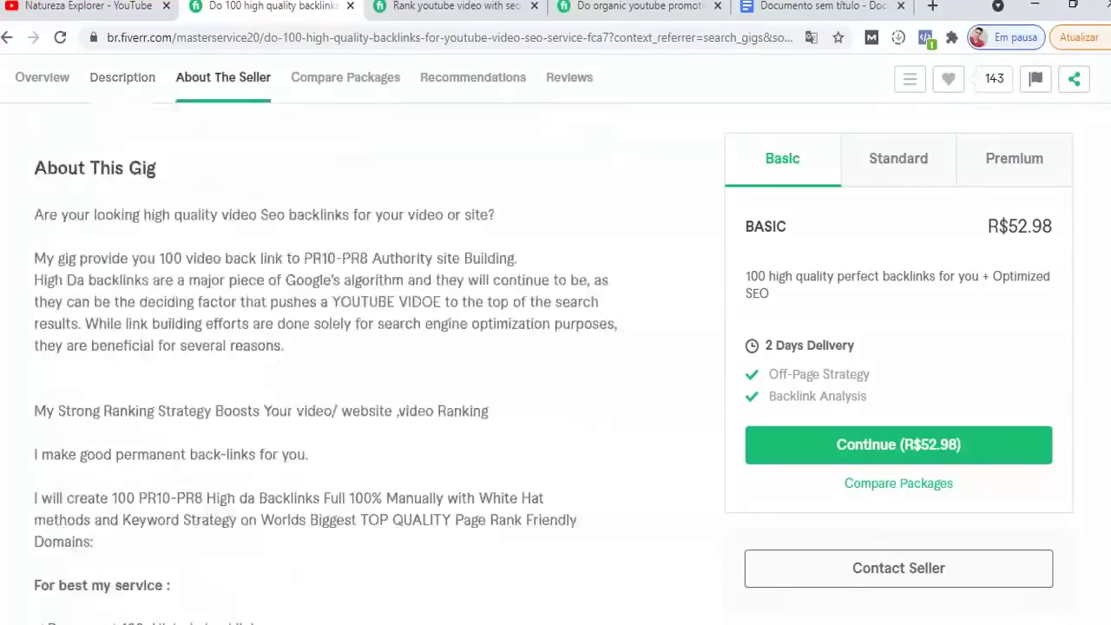
{"action": "scroll", "coordinate": [332, 362], "scroll_direction": "up", "scroll_amount": 8}
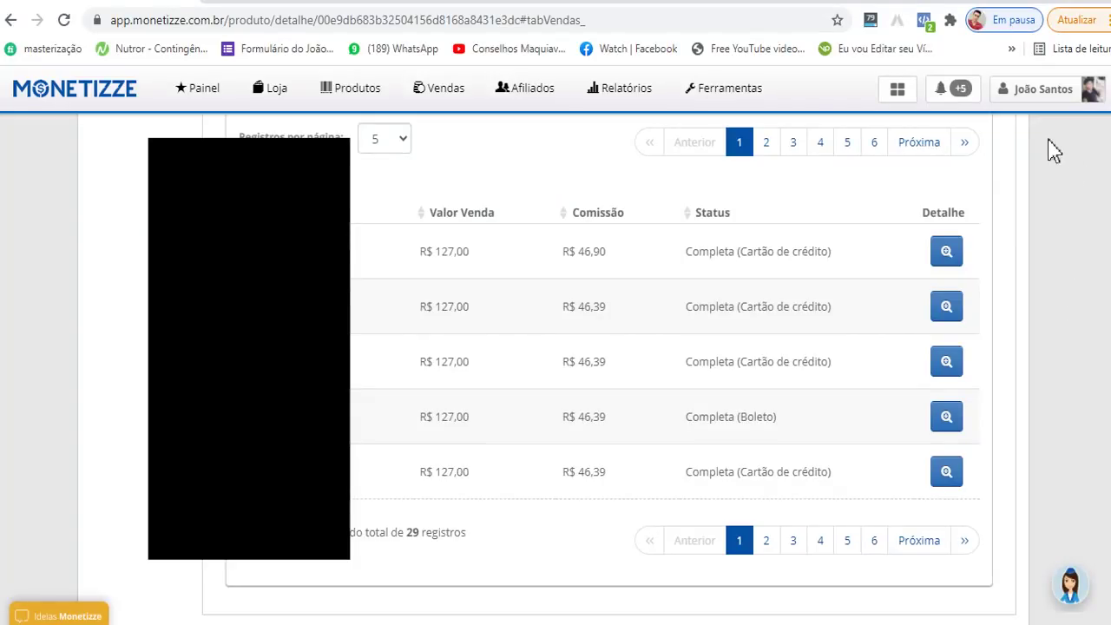
On Monetizze, check the total number of sales records listed for the product.
{"action": "left_click", "coordinate": [1088, 100]}
{"action": "left_click", "coordinate": [1087, 101]}
{"action": "left_click_drag", "start_coordinate": [405, 532], "coordinate": [476, 547]}
{"action": "left_click", "coordinate": [476, 545]}
Examine the sale values and commissions of the product sales on page 1 of the list.
{"action": "left_click_drag", "start_coordinate": [578, 251], "coordinate": [604, 251]}
{"action": "left_click", "coordinate": [602, 251]}
{"action": "left_click_drag", "start_coordinate": [435, 252], "coordinate": [457, 264]}
{"action": "left_click", "coordinate": [583, 312]}
{"action": "left_click_drag", "start_coordinate": [578, 308], "coordinate": [599, 308]}
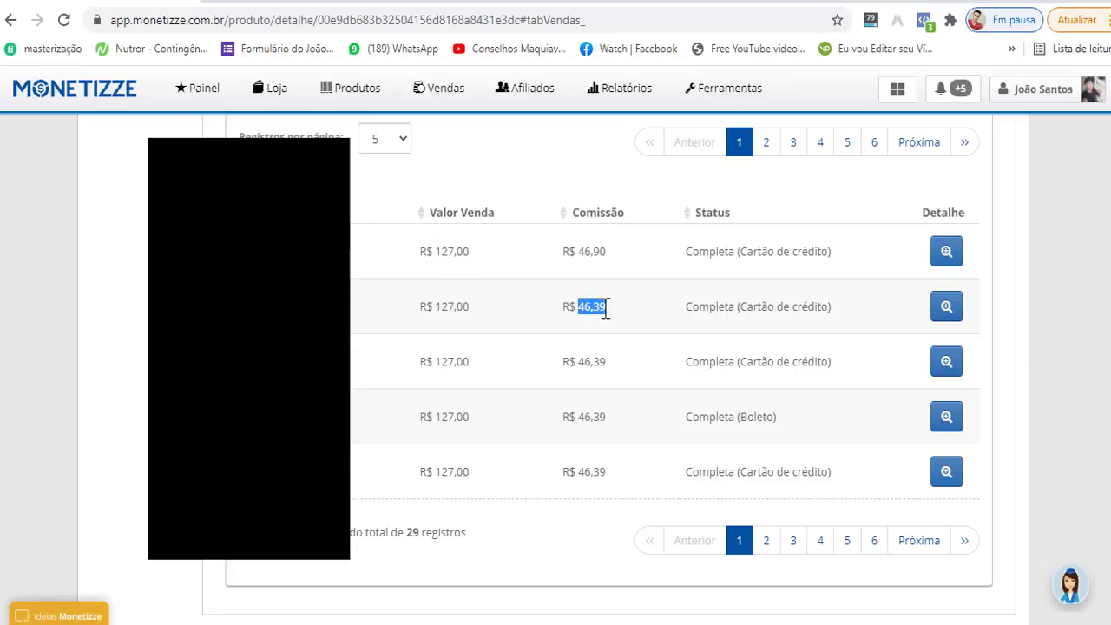
{"action": "left_click_drag", "start_coordinate": [584, 251], "coordinate": [593, 251]}
{"action": "left_click_drag", "start_coordinate": [585, 355], "coordinate": [603, 356]}
{"action": "left_click_drag", "start_coordinate": [580, 417], "coordinate": [600, 418]}
{"action": "left_click", "coordinate": [601, 252]}
{"action": "left_click_drag", "start_coordinate": [584, 471], "coordinate": [592, 472]}
Open page 2 of the product's sales list and examine the commission amounts.
{"action": "left_click", "coordinate": [764, 542]}
{"action": "left_click_drag", "start_coordinate": [579, 251], "coordinate": [601, 252]}
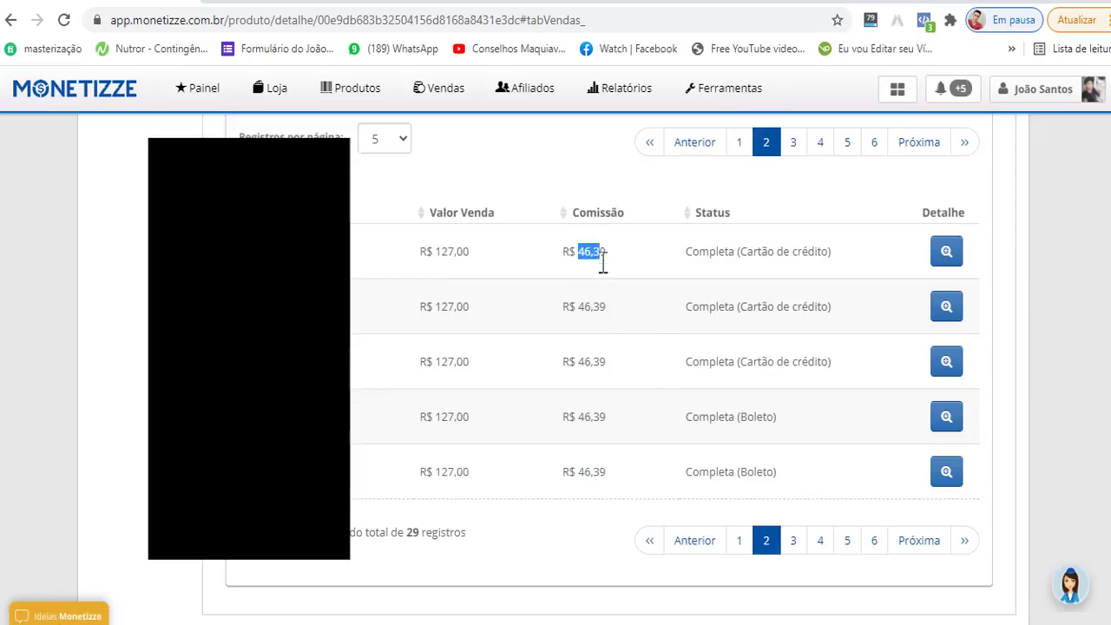
{"action": "left_click_drag", "start_coordinate": [594, 309], "coordinate": [600, 313]}
{"action": "left_click_drag", "start_coordinate": [590, 365], "coordinate": [605, 364]}
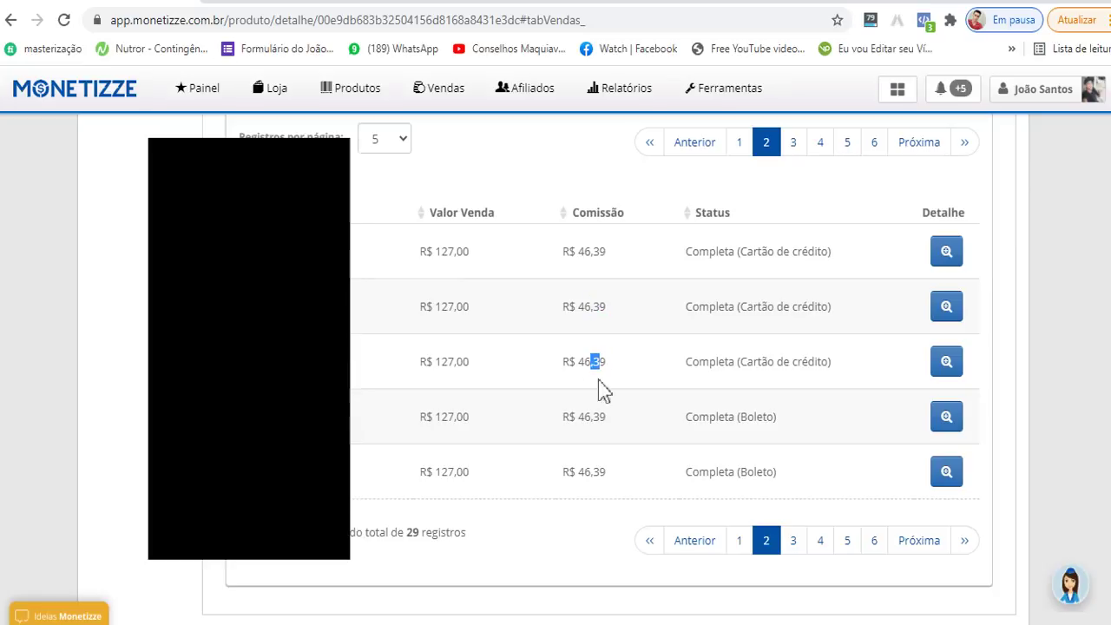
{"action": "left_click_drag", "start_coordinate": [579, 472], "coordinate": [602, 471]}
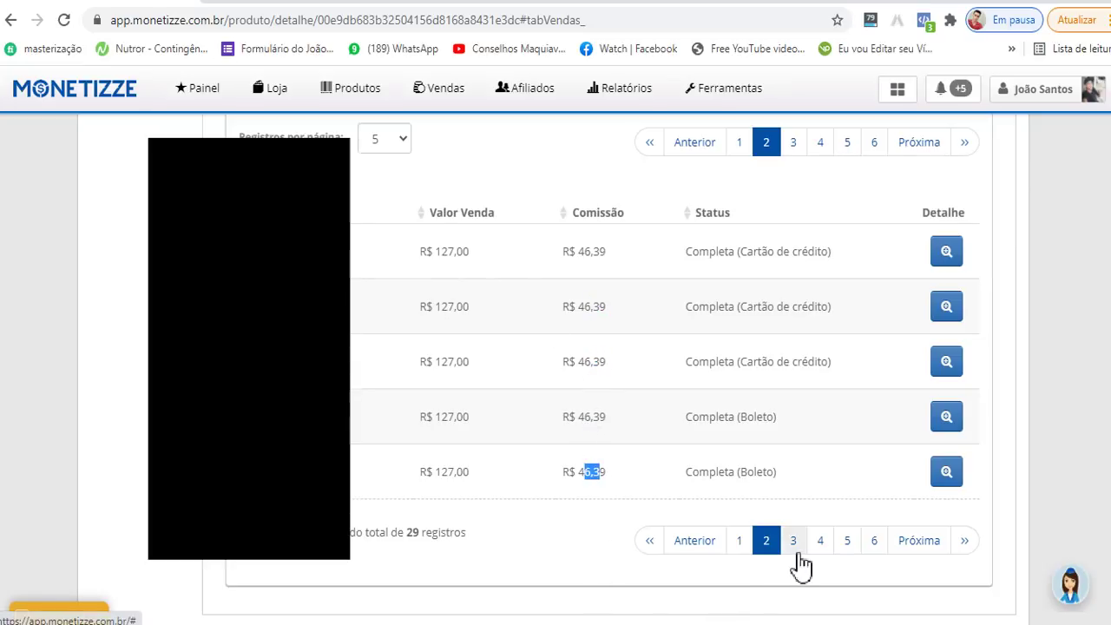
Open page 3 of the product's sales list and examine each sale's commission.
{"action": "left_click", "coordinate": [794, 547]}
{"action": "left_click_drag", "start_coordinate": [582, 252], "coordinate": [605, 251]}
{"action": "left_click_drag", "start_coordinate": [578, 307], "coordinate": [600, 306]}
{"action": "left_click_drag", "start_coordinate": [585, 361], "coordinate": [606, 361]}
{"action": "left_click_drag", "start_coordinate": [585, 417], "coordinate": [605, 416]}
{"action": "left_click", "coordinate": [599, 472]}
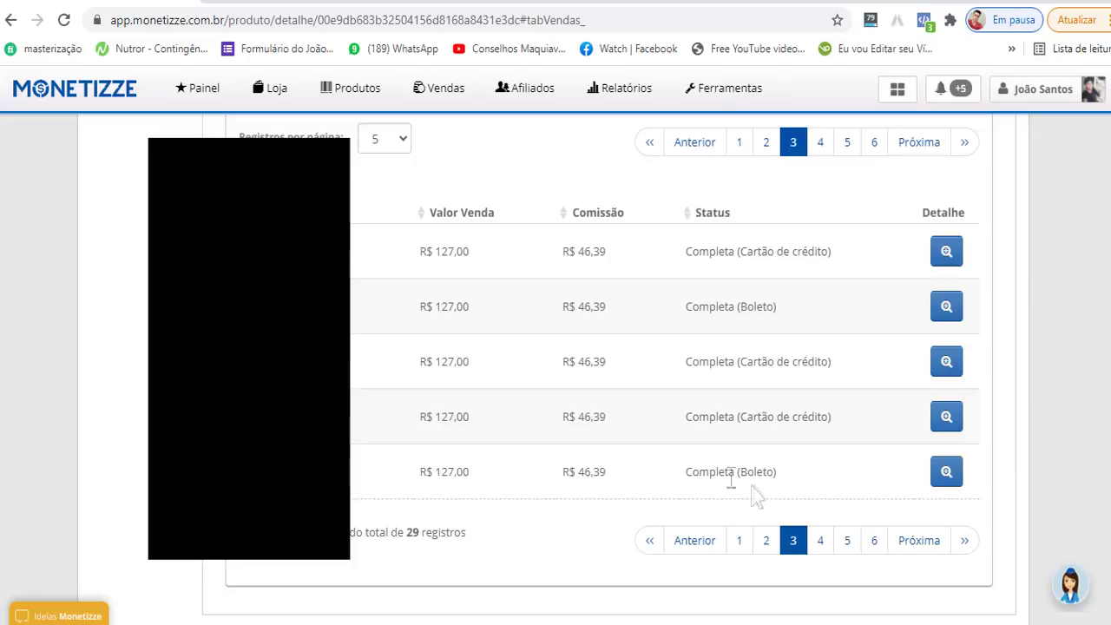
Return through pages 2 and 1 of the sales list, checking the payment statuses and the total number of records.
{"action": "left_click", "coordinate": [766, 541]}
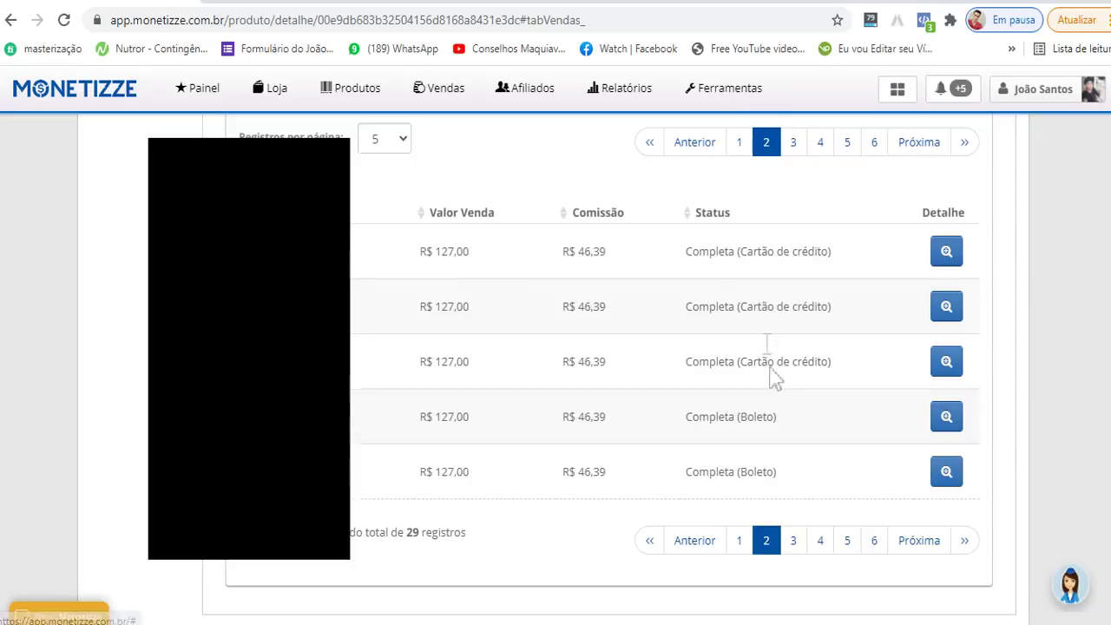
{"action": "left_click_drag", "start_coordinate": [737, 307], "coordinate": [784, 307]}
{"action": "left_click", "coordinate": [747, 420]}
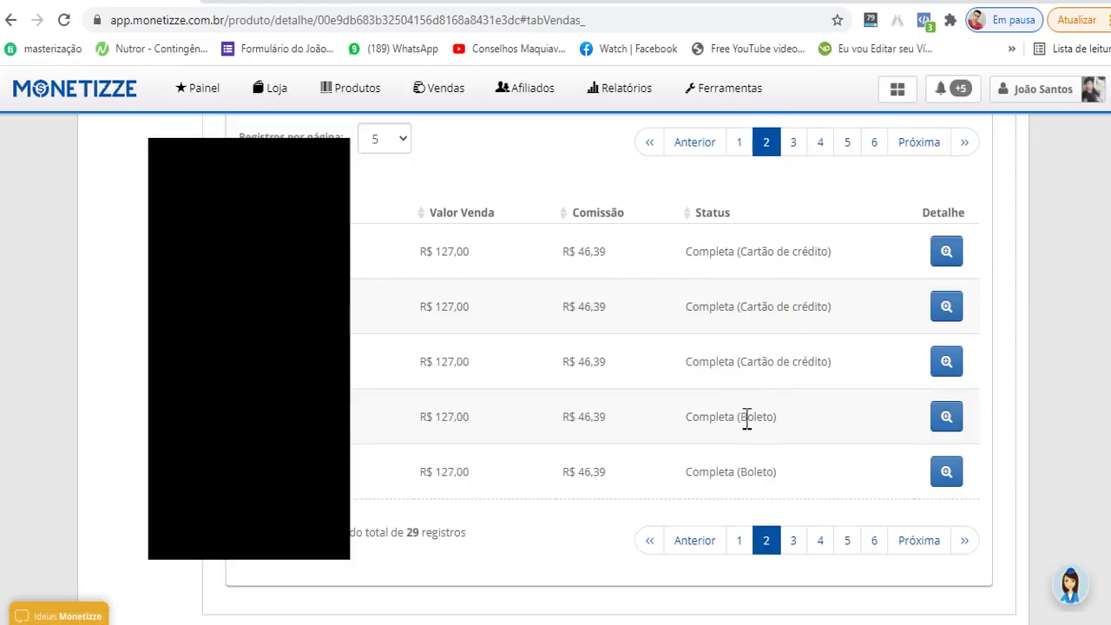
{"action": "left_click", "coordinate": [737, 539]}
{"action": "left_click_drag", "start_coordinate": [724, 253], "coordinate": [758, 276]}
{"action": "left_click_drag", "start_coordinate": [756, 417], "coordinate": [776, 418]}
{"action": "left_click_drag", "start_coordinate": [408, 532], "coordinate": [484, 553]}
{"action": "left_click", "coordinate": [489, 550]}
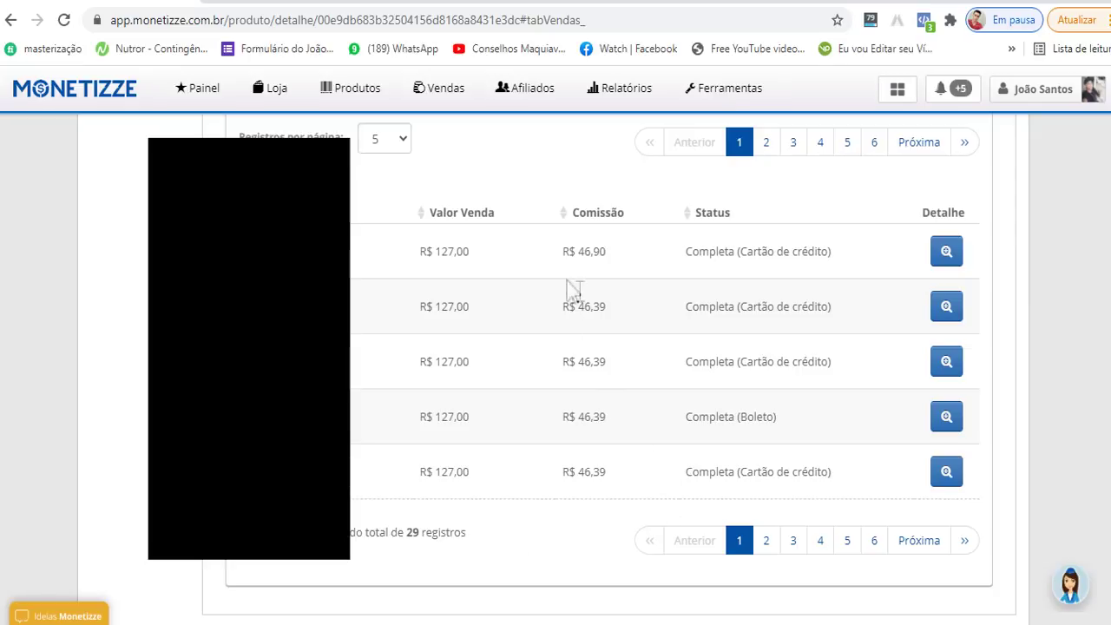
Go through pages 2 and 3 of the sales list to page 4 and view its sales.
{"action": "left_click", "coordinate": [768, 542]}
{"action": "left_click", "coordinate": [797, 552]}
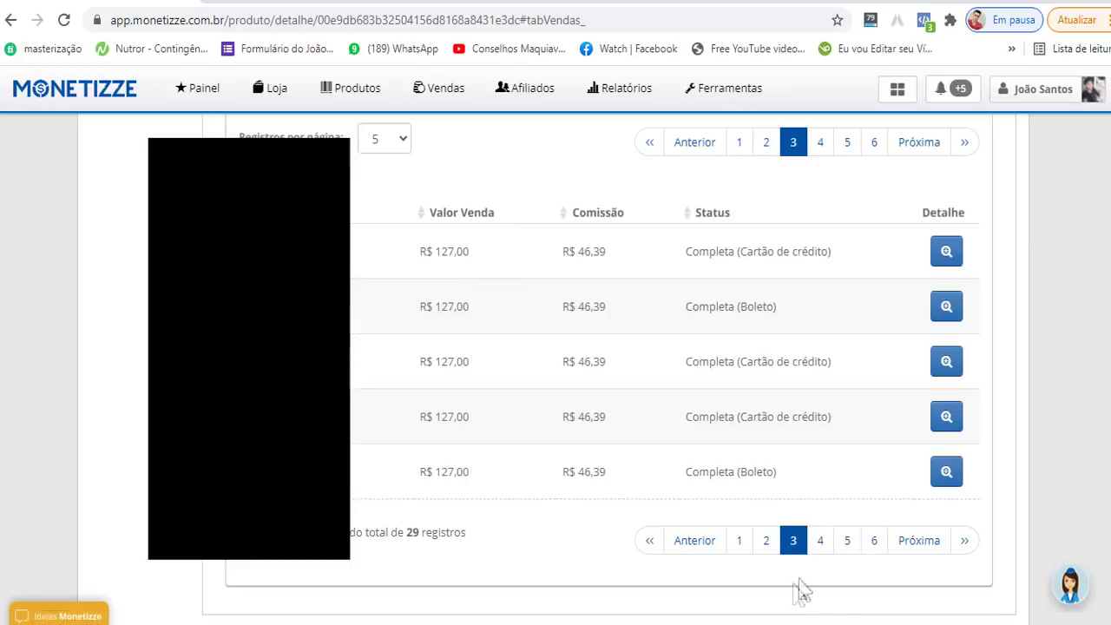
{"action": "left_click", "coordinate": [819, 548]}
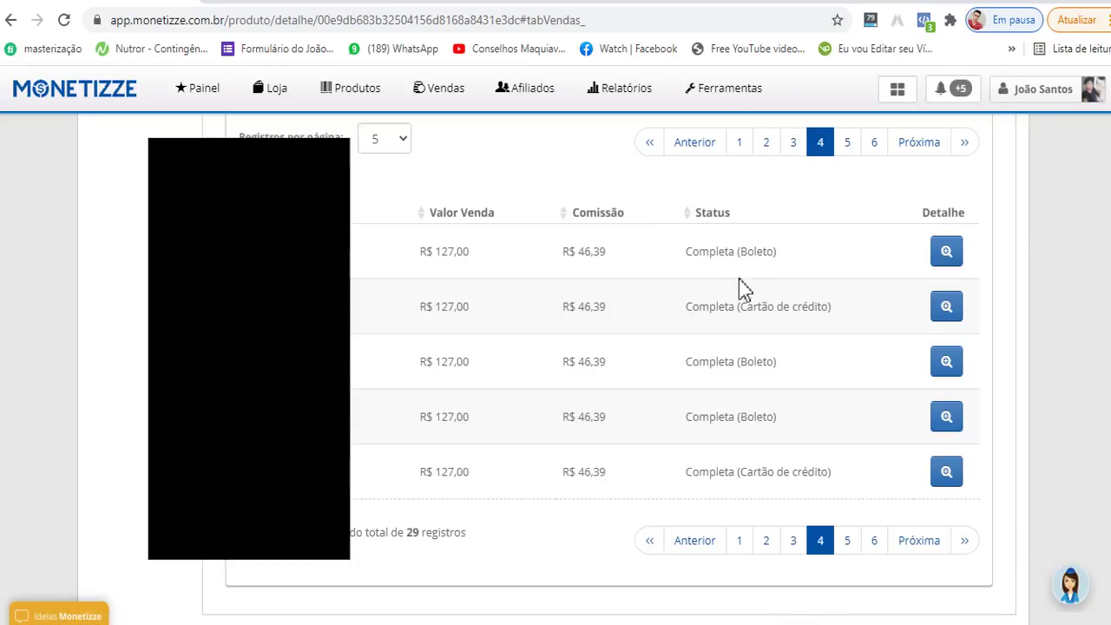